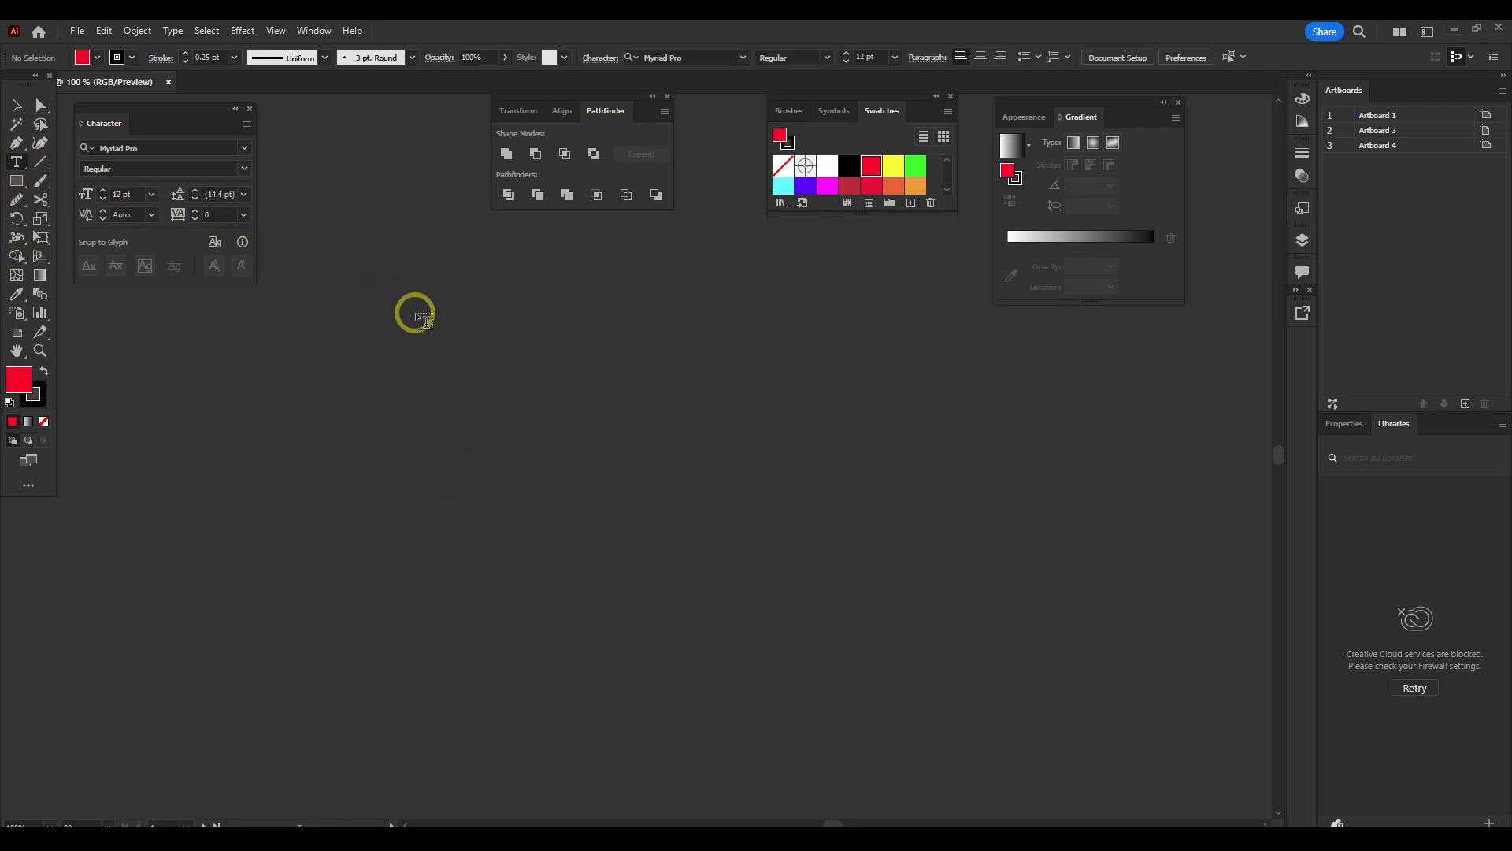
Step: Place a "Lorem ipsum" placeholder text on the canvas and scale it up to about 142 pt
click(30, 162)
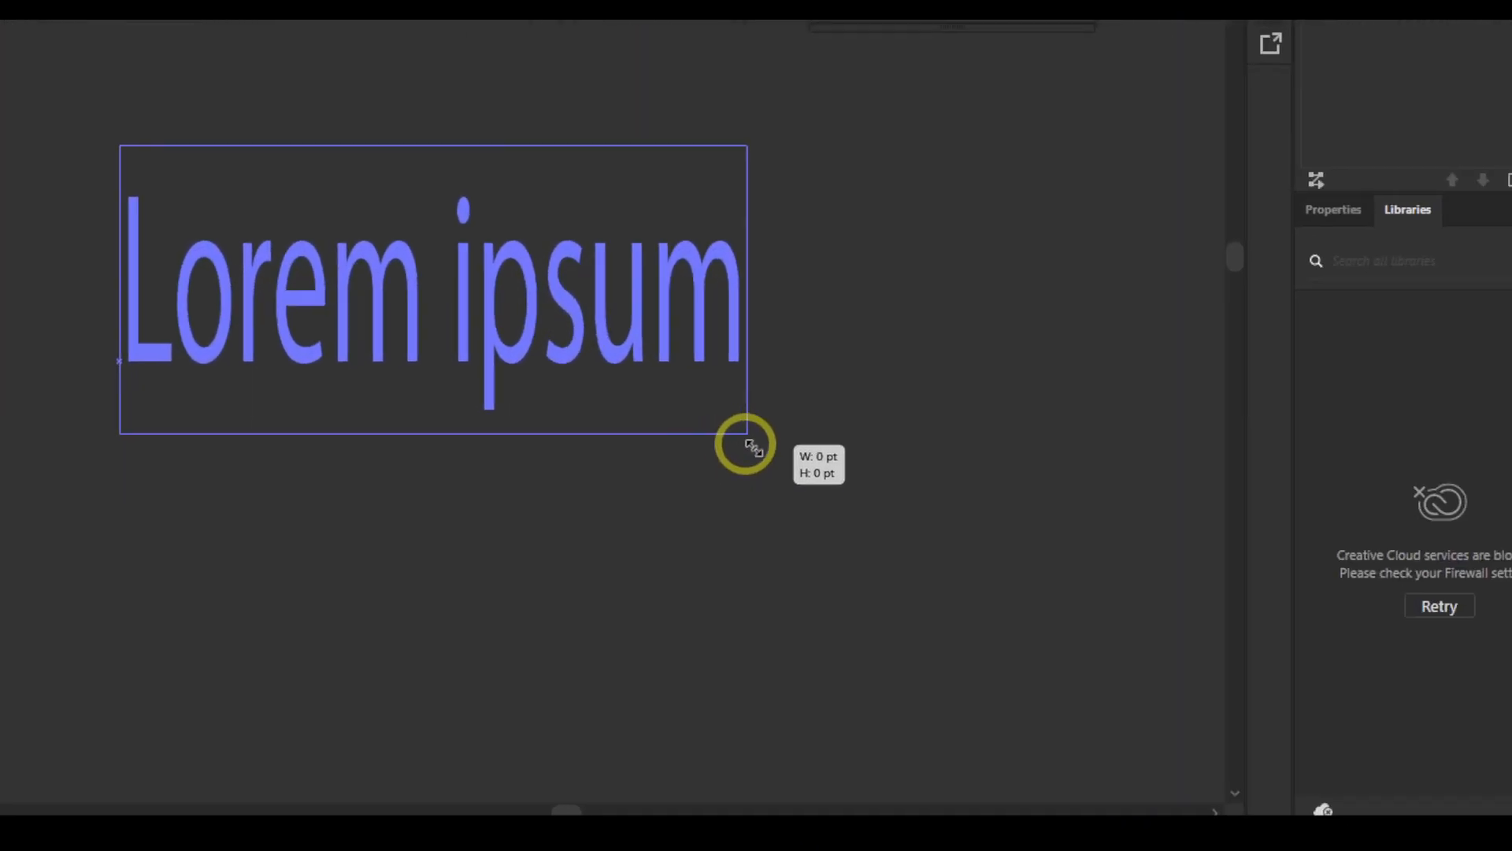
drag(740, 443, 754, 443)
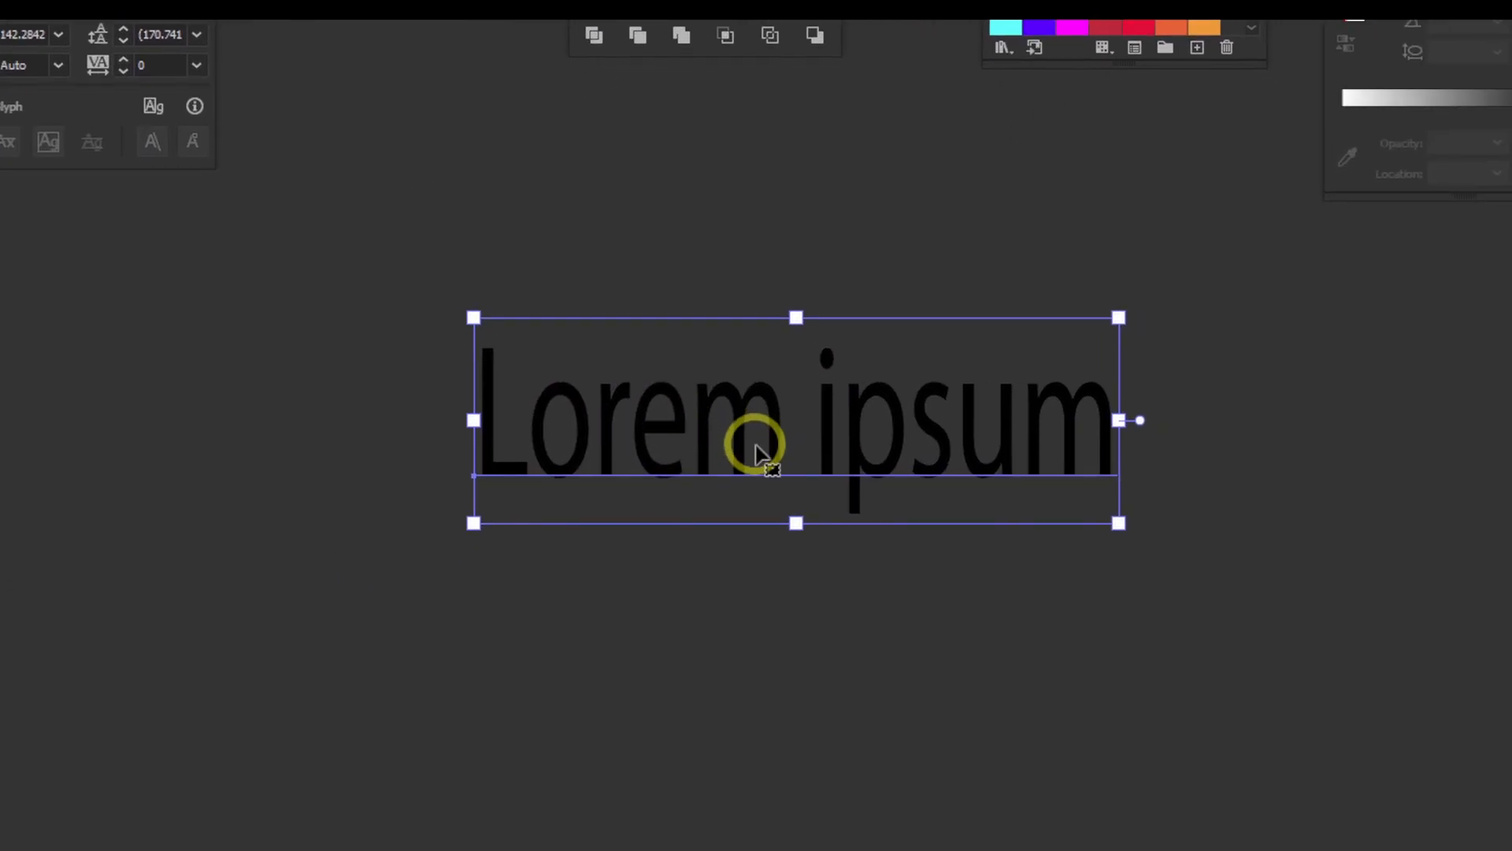
click(659, 457)
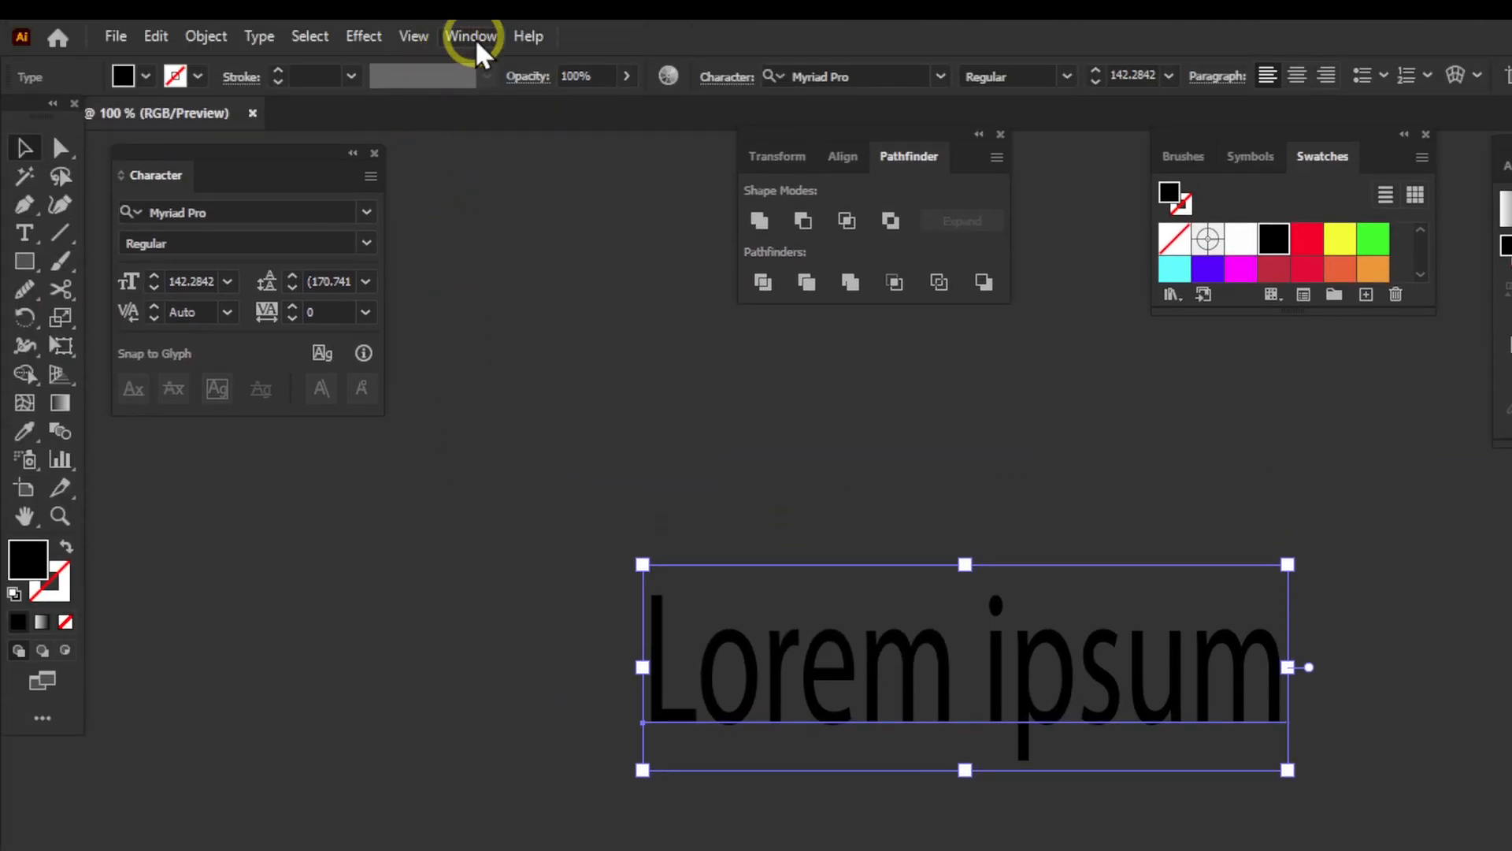
Step: Check which type panels are enabled, including the Character panel
click(473, 39)
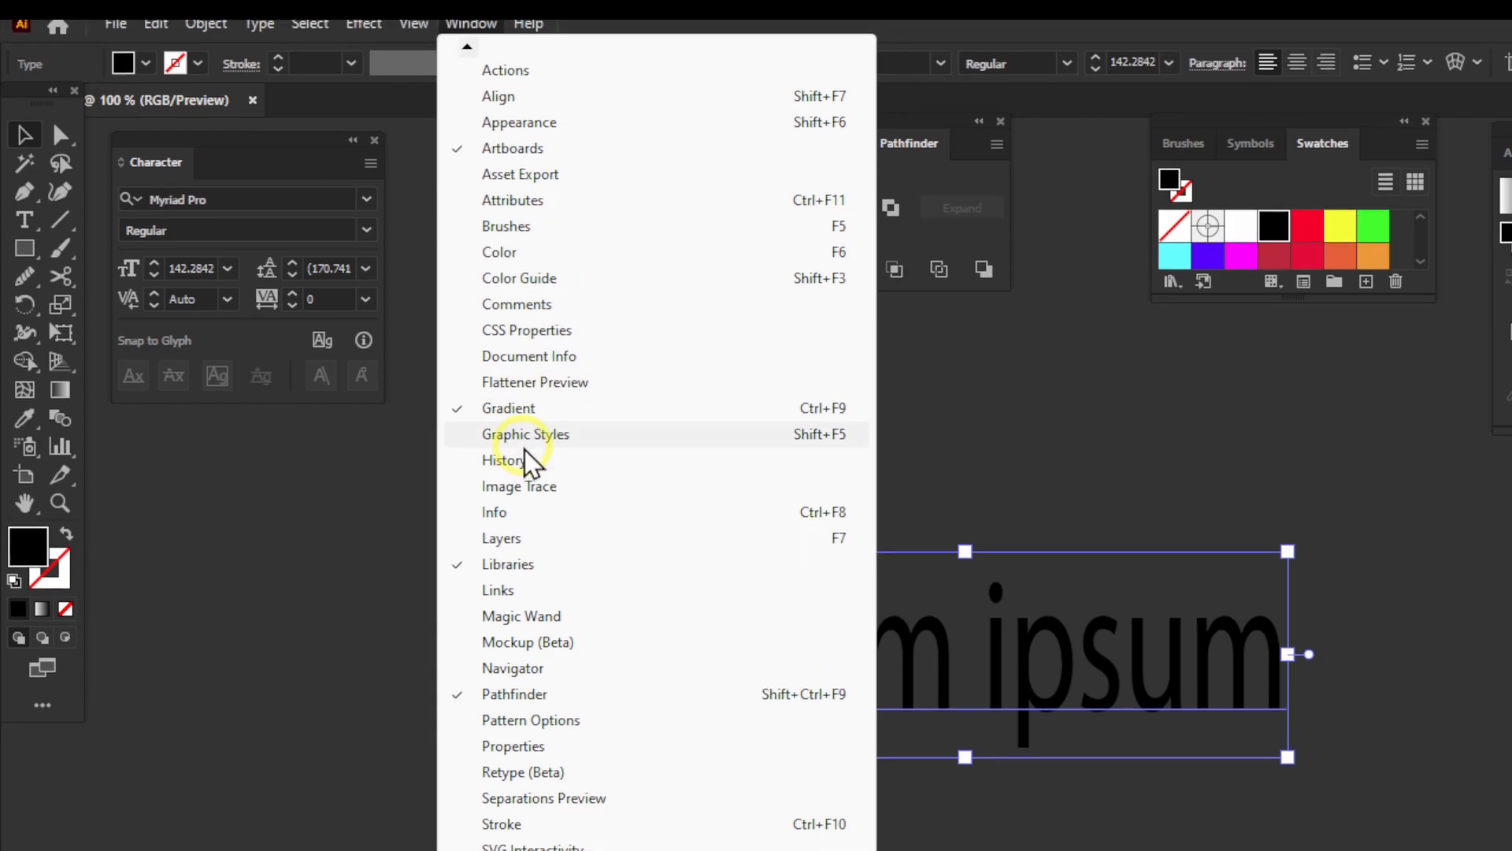
mouse_move(696, 603)
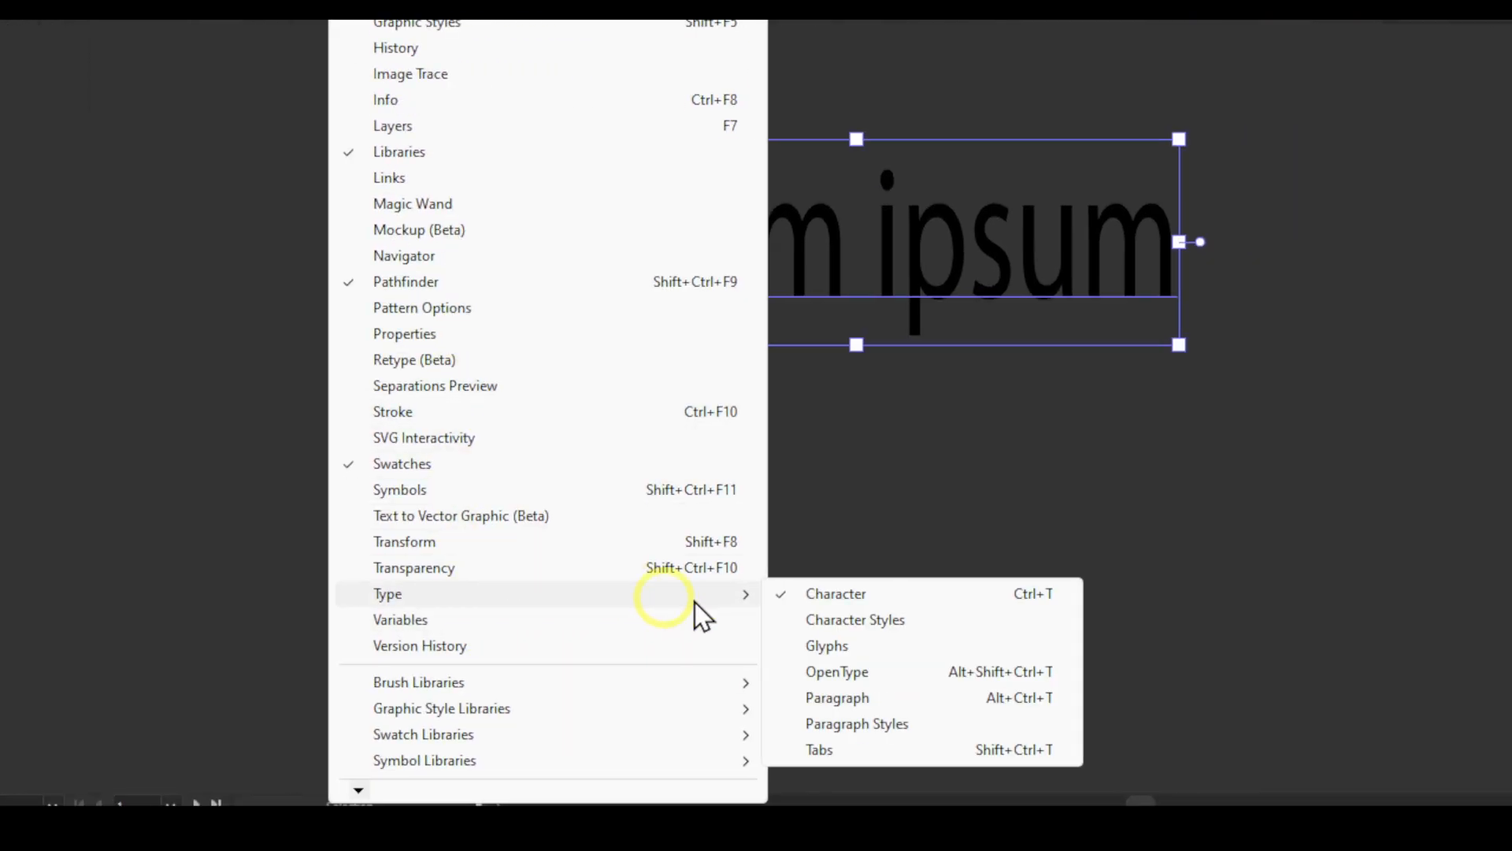
click(942, 263)
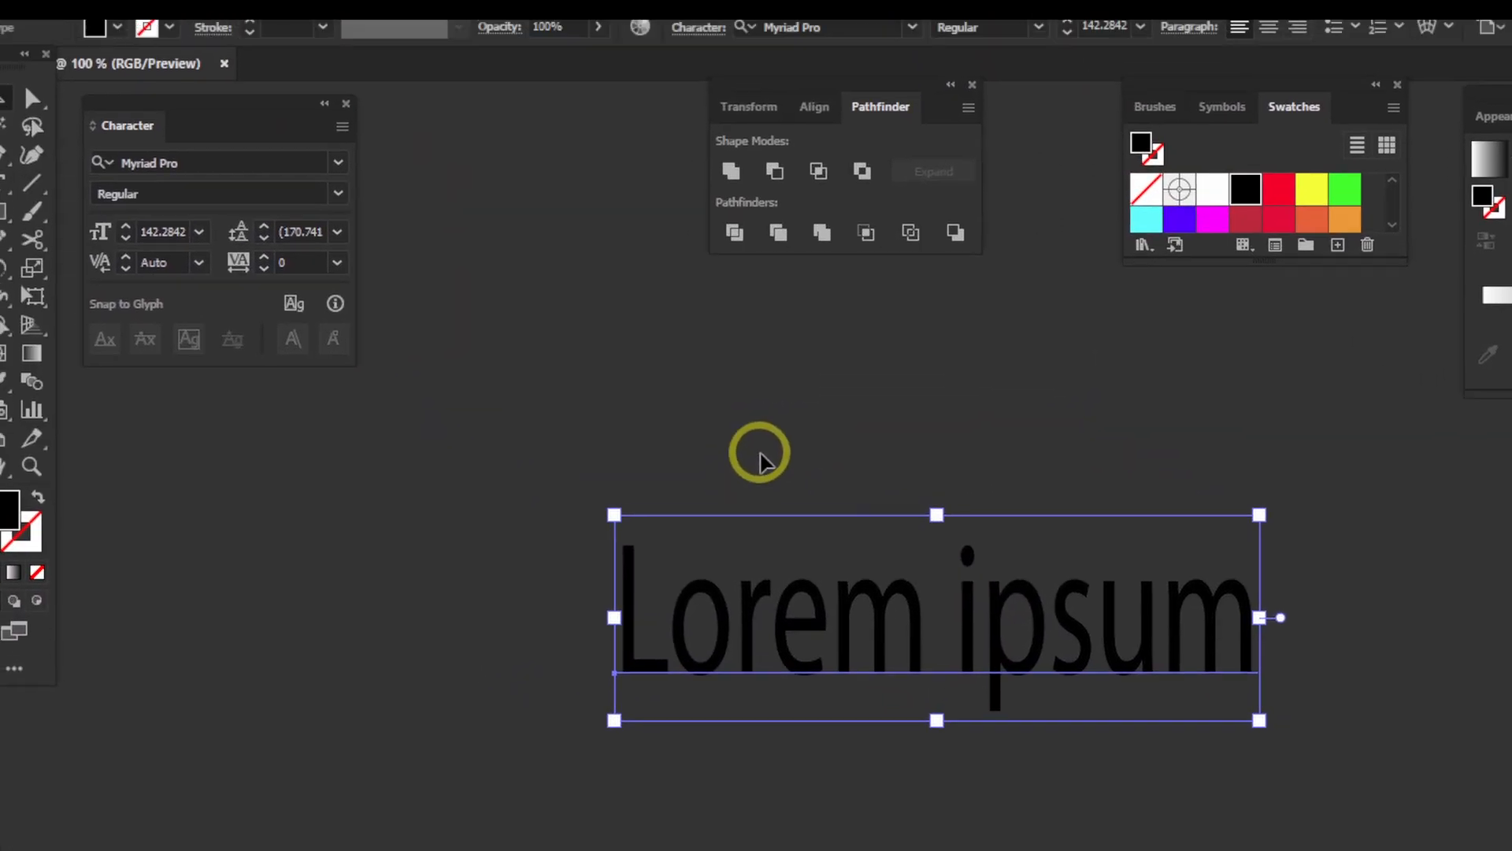
Step: Set the text's font to Kanit Black and check which styles the font offers
click(367, 211)
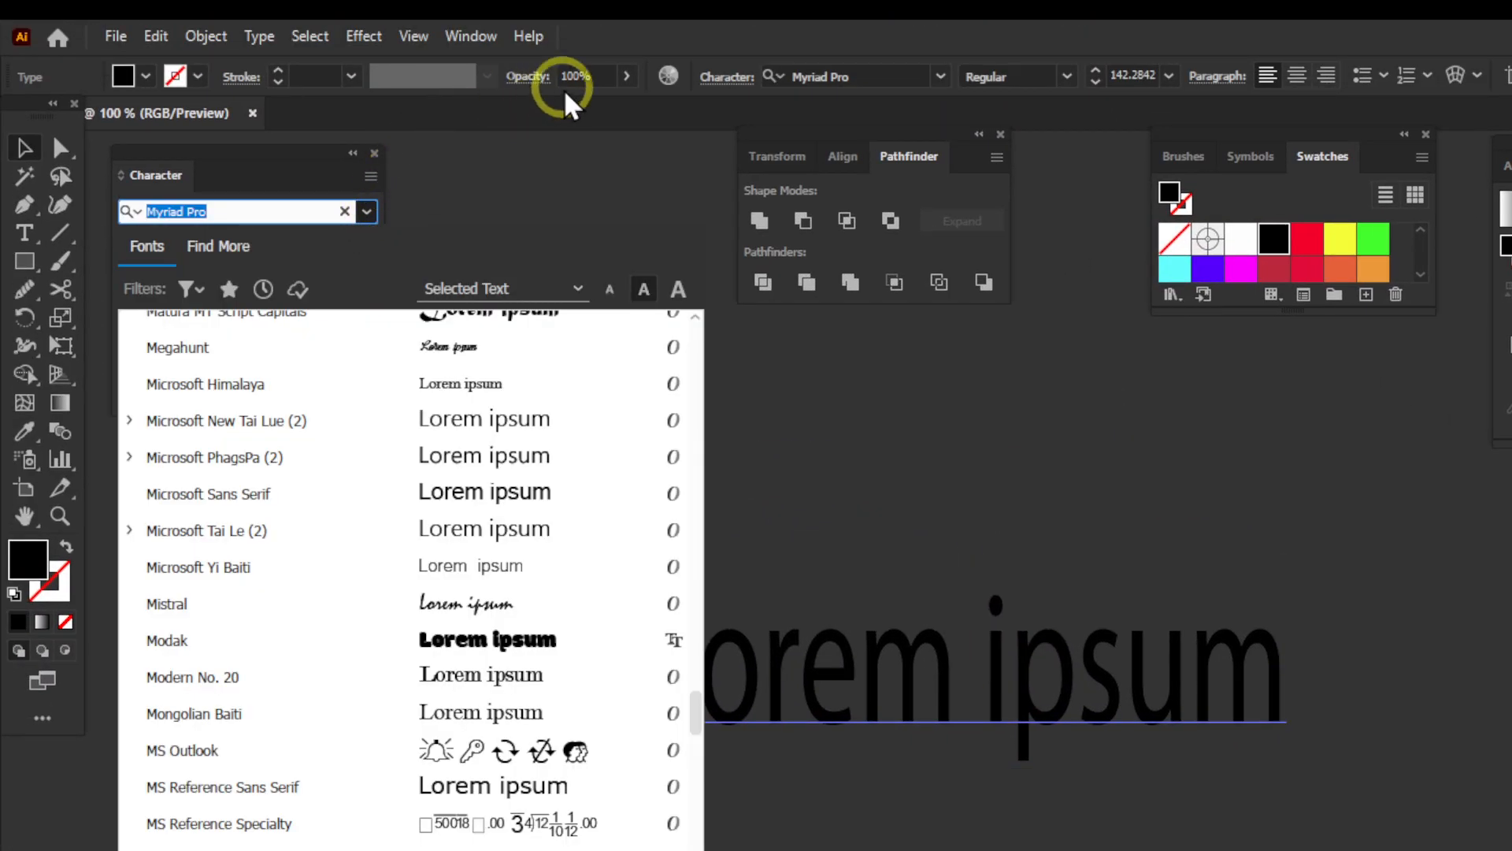
click(941, 76)
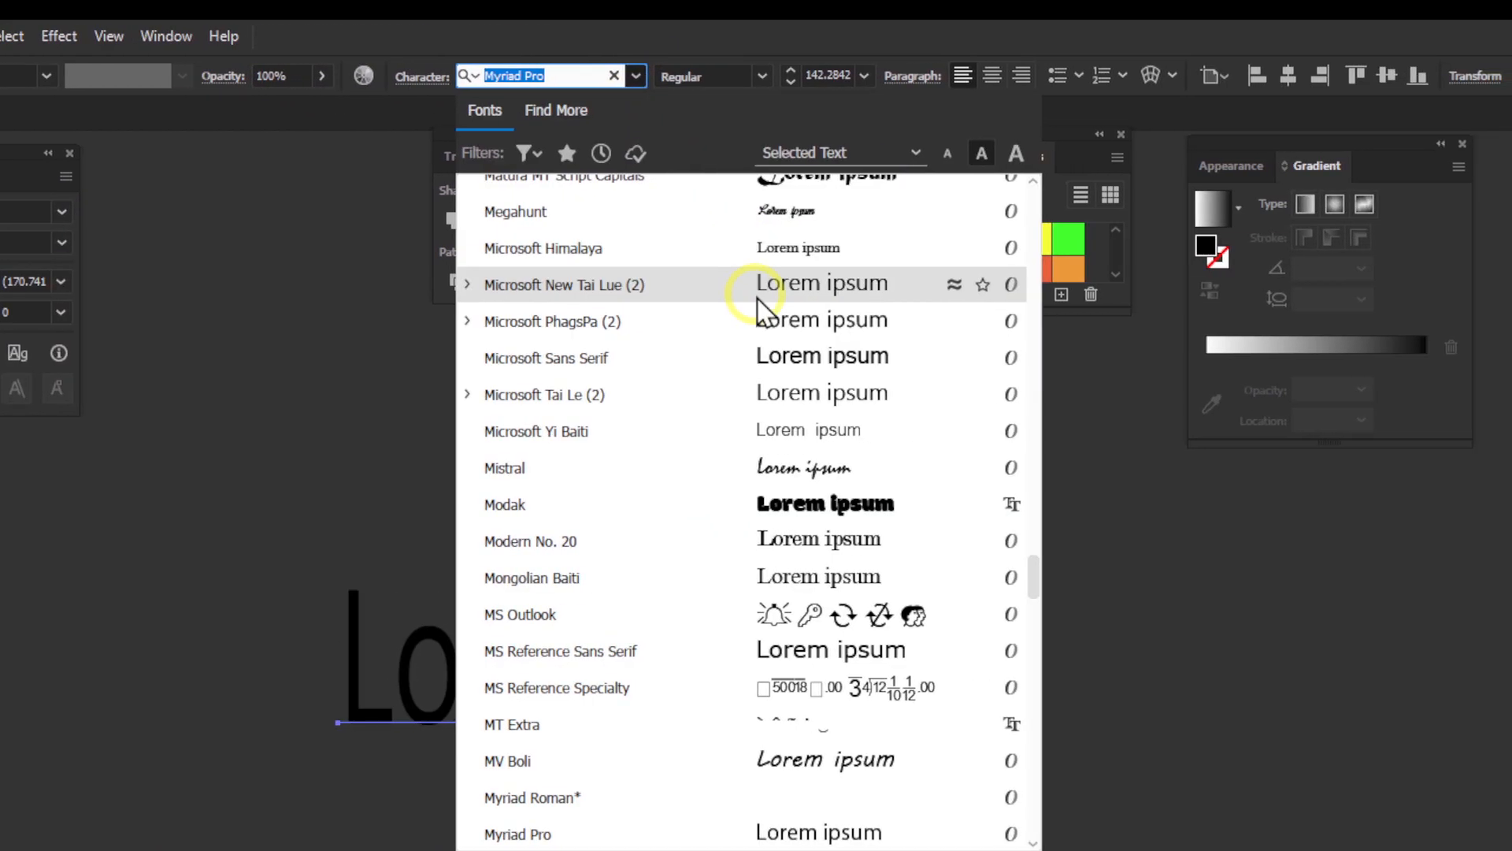
scroll(758, 297, up, 20)
drag(758, 386, 752, 194)
click(647, 233)
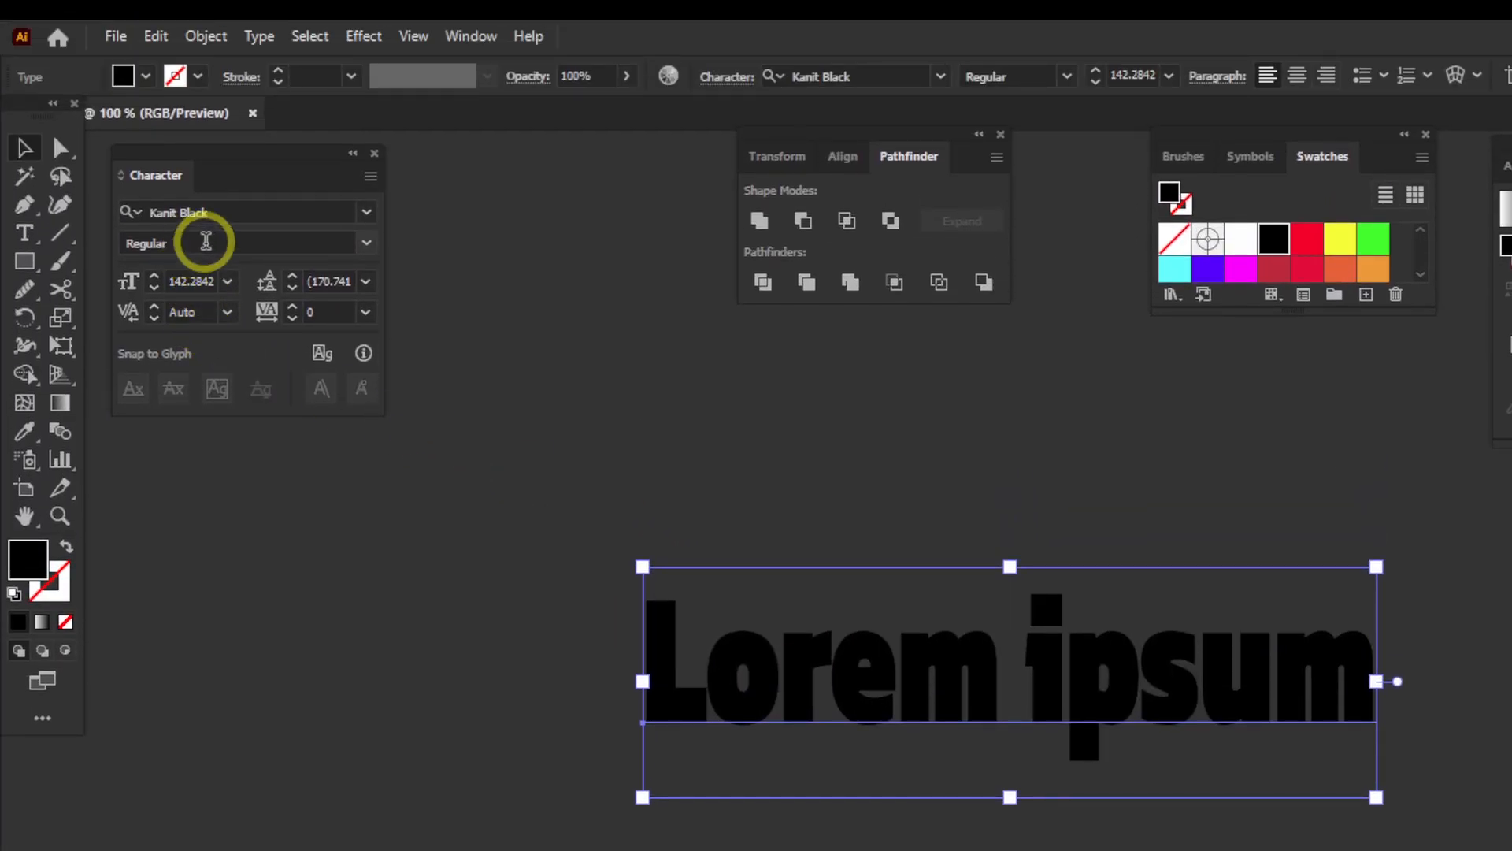
click(366, 243)
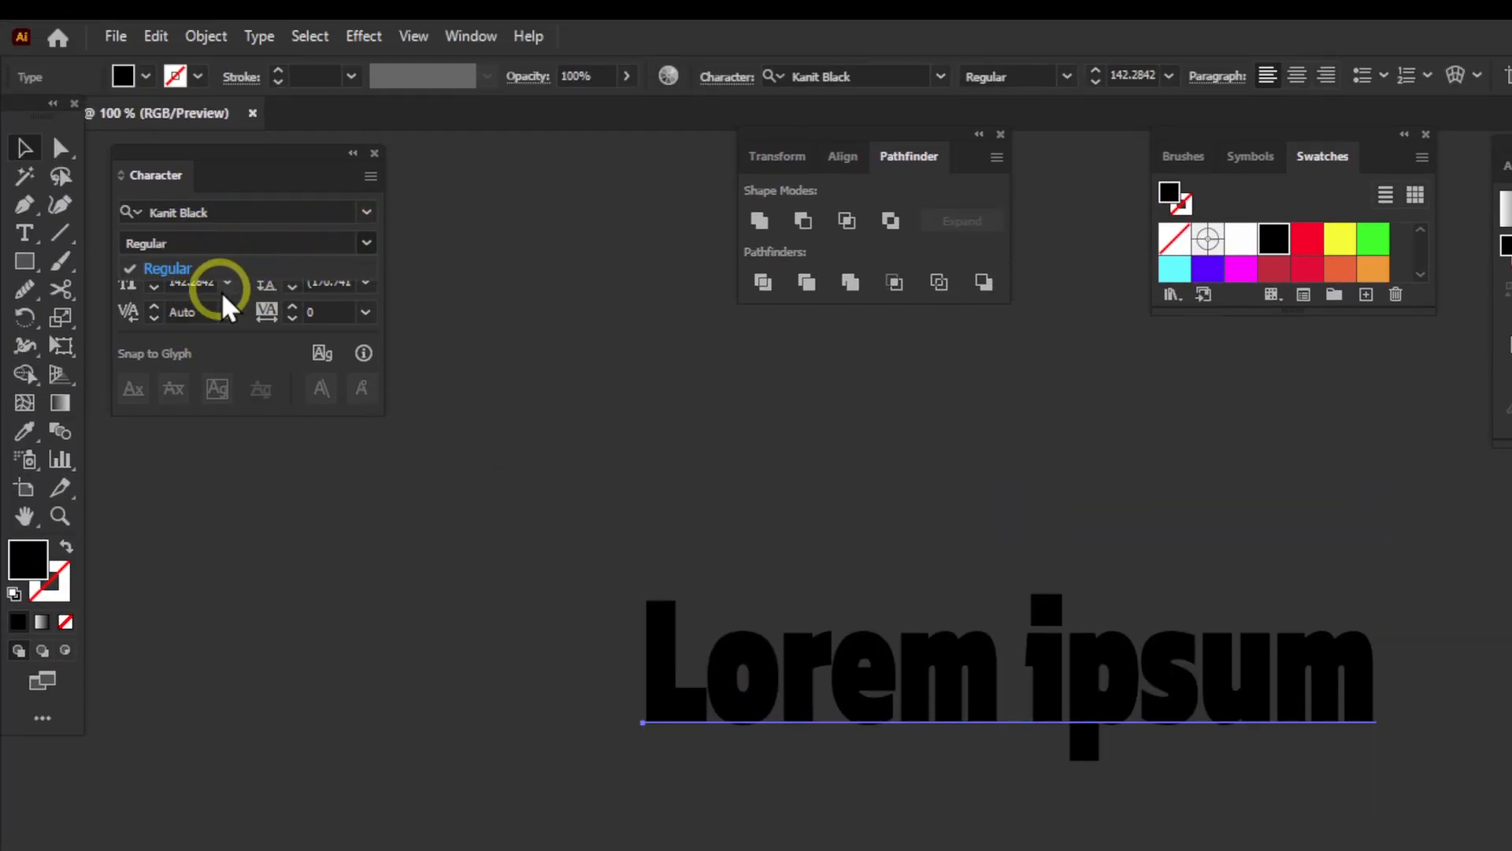
click(822, 77)
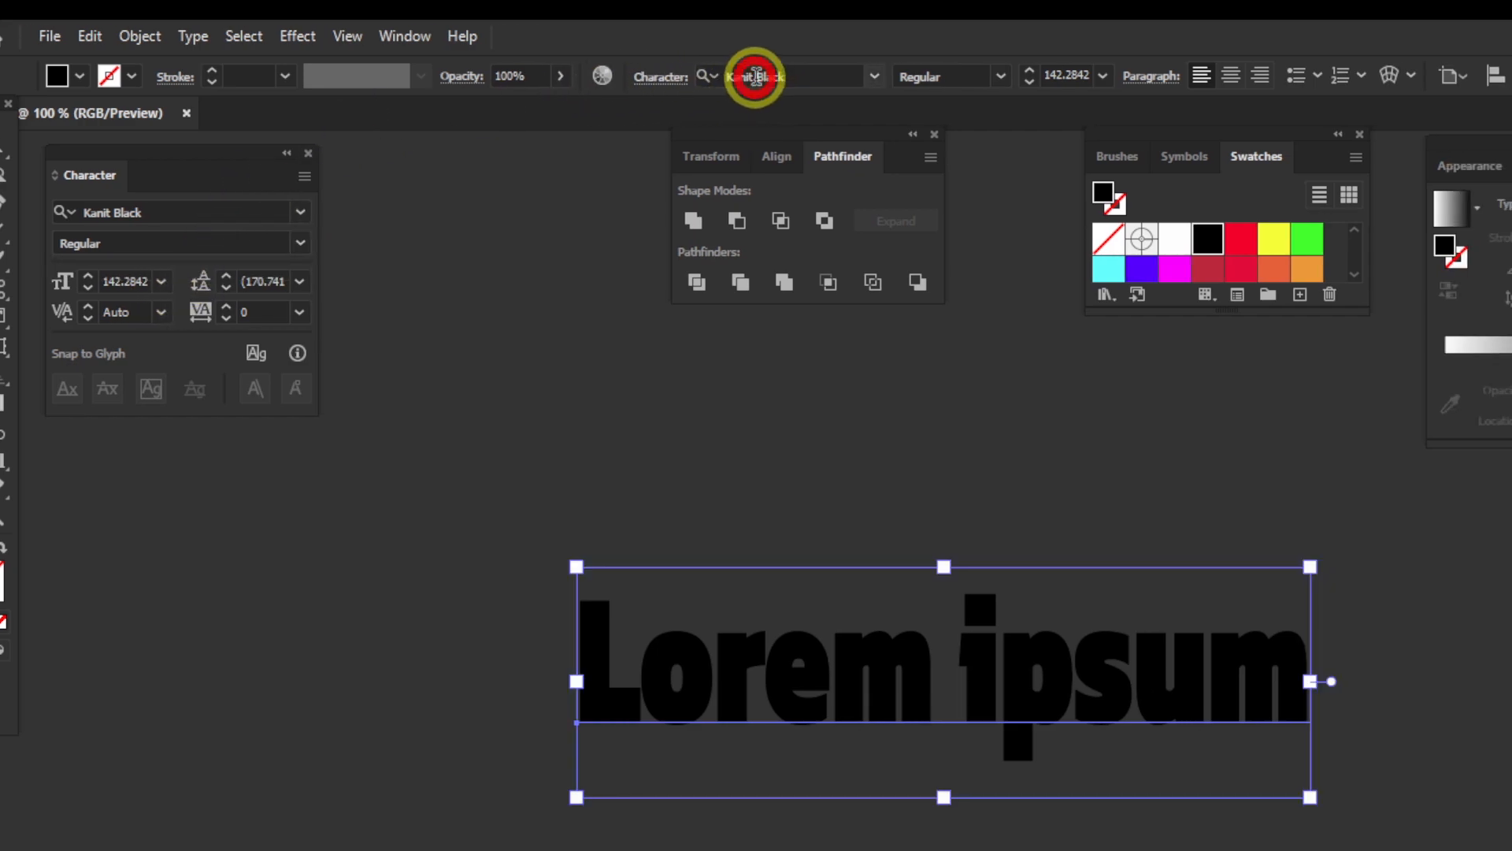
Step: Set the text's font to Arial in the Black style and move the text slightly up and to the left
click(875, 76)
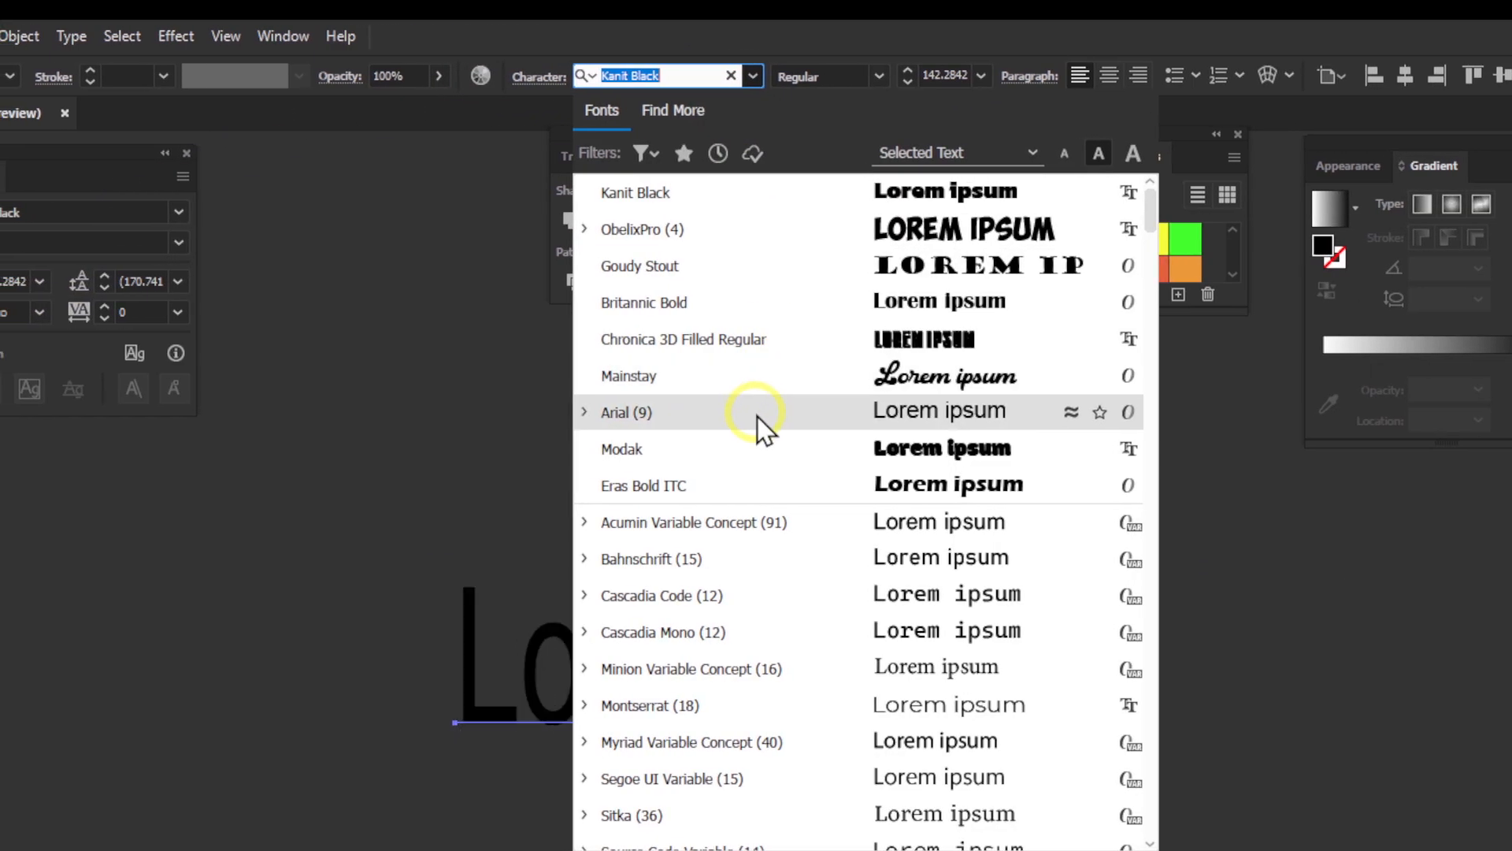
click(758, 413)
click(179, 243)
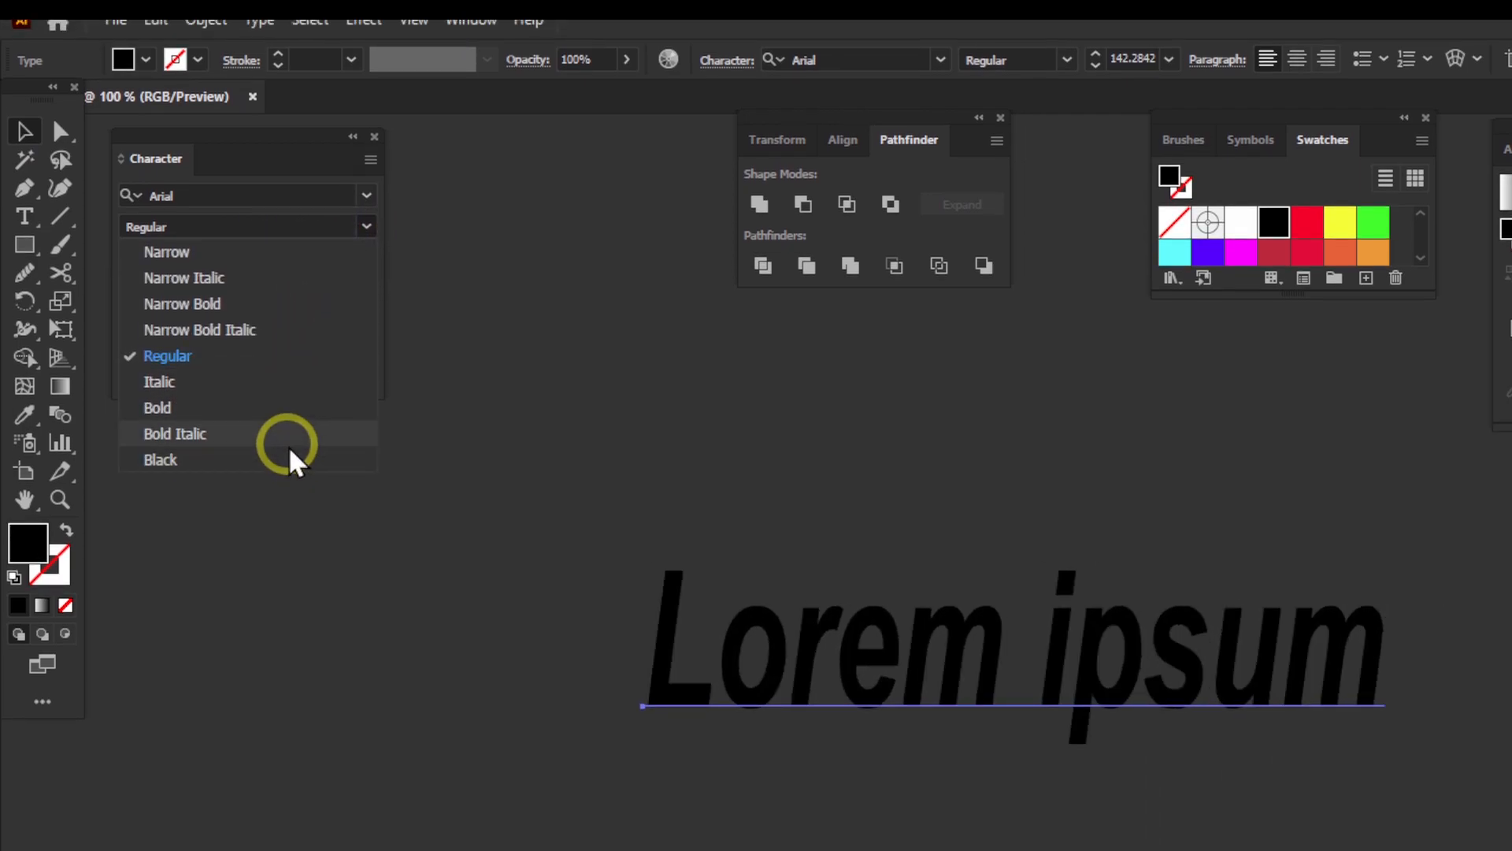
click(299, 462)
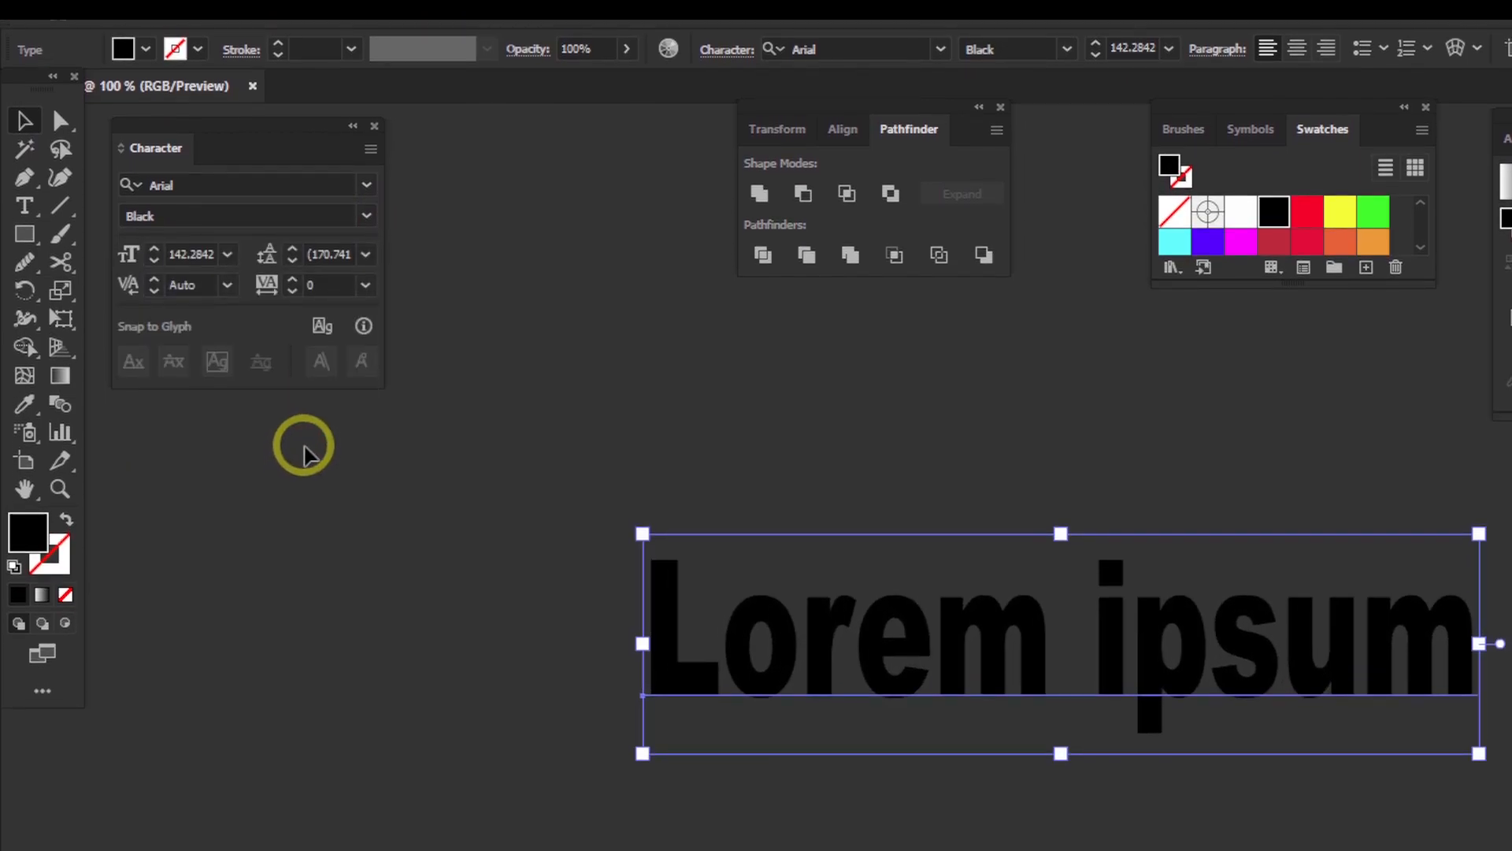
drag(811, 635, 769, 571)
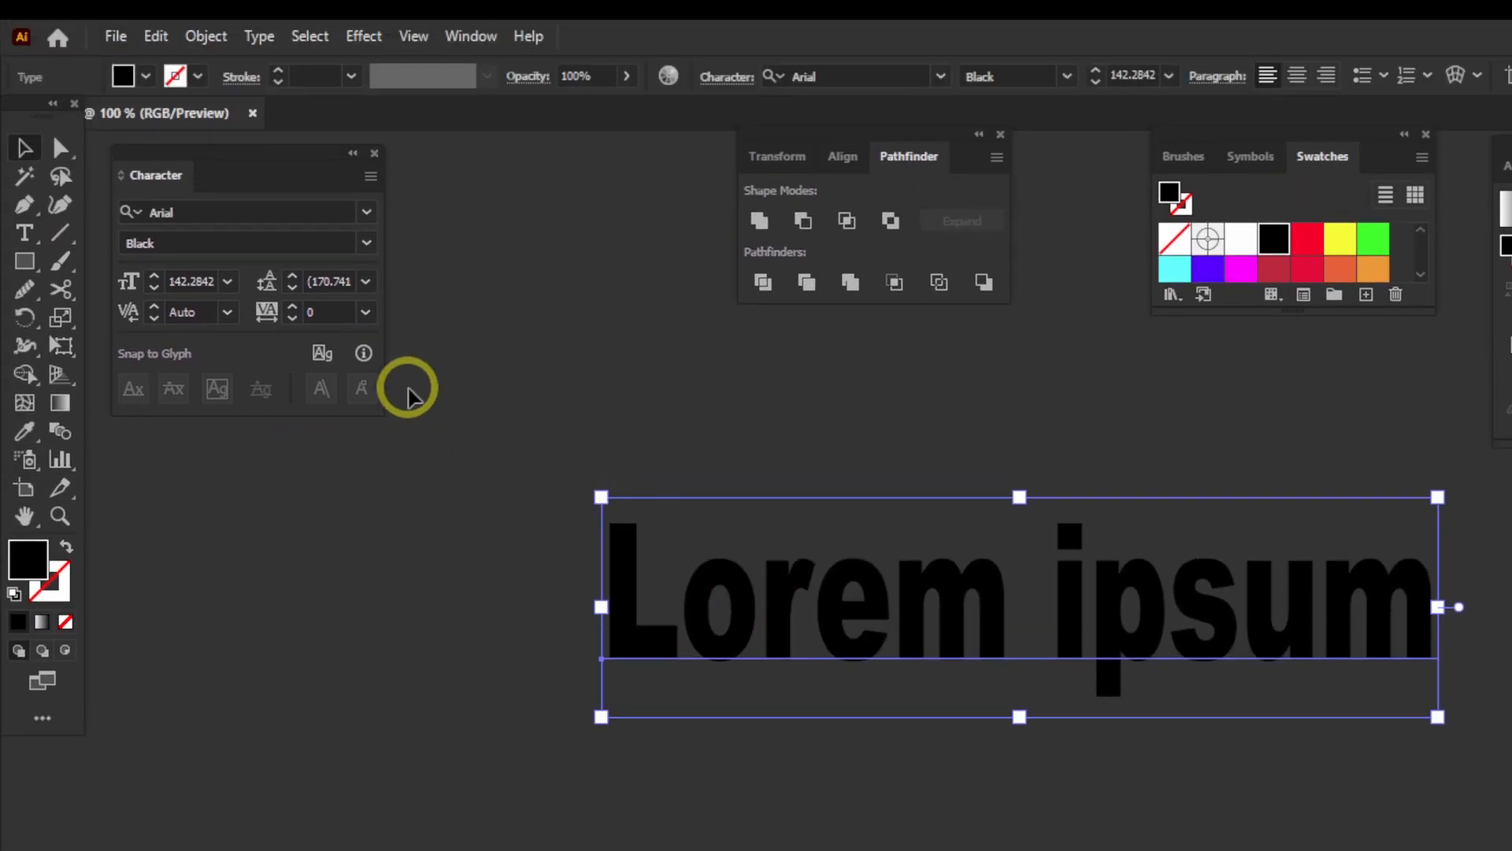
Step: Look through the Arial styles and the recent fonts previewed on the text, dismissing the break reminder
click(365, 244)
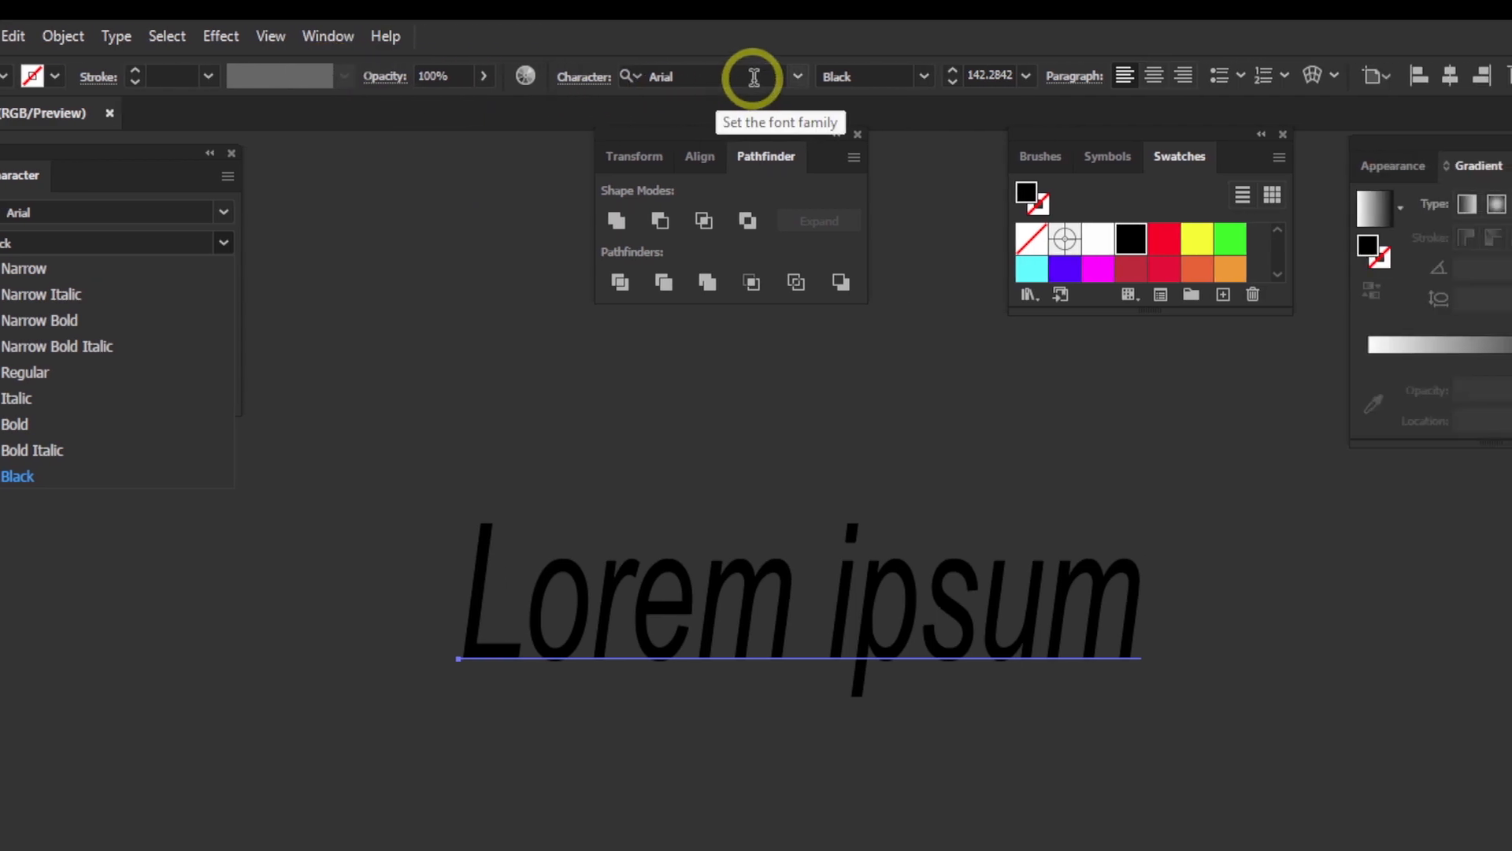
click(752, 77)
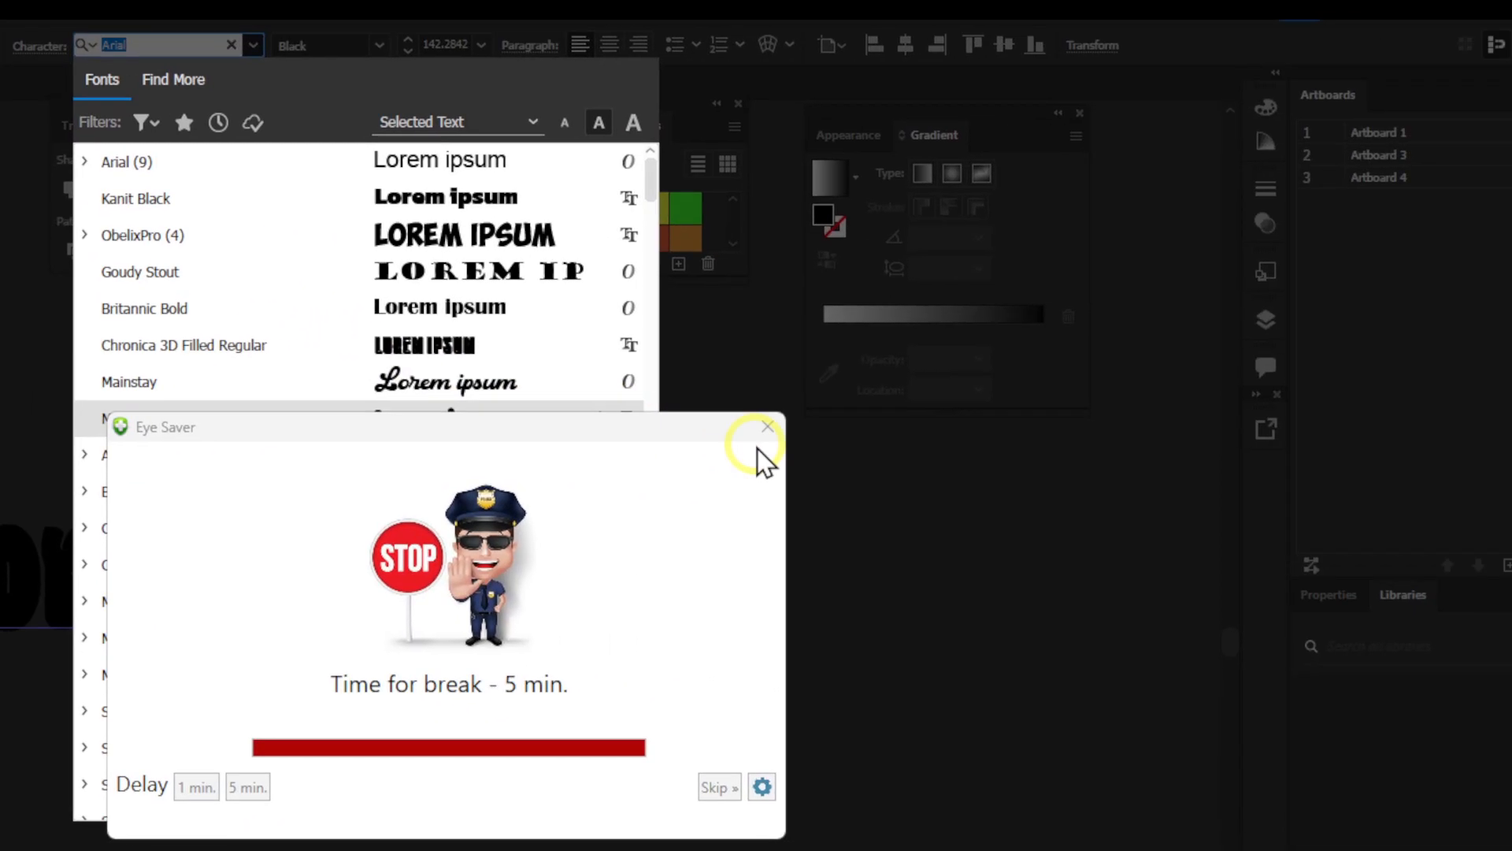
click(764, 430)
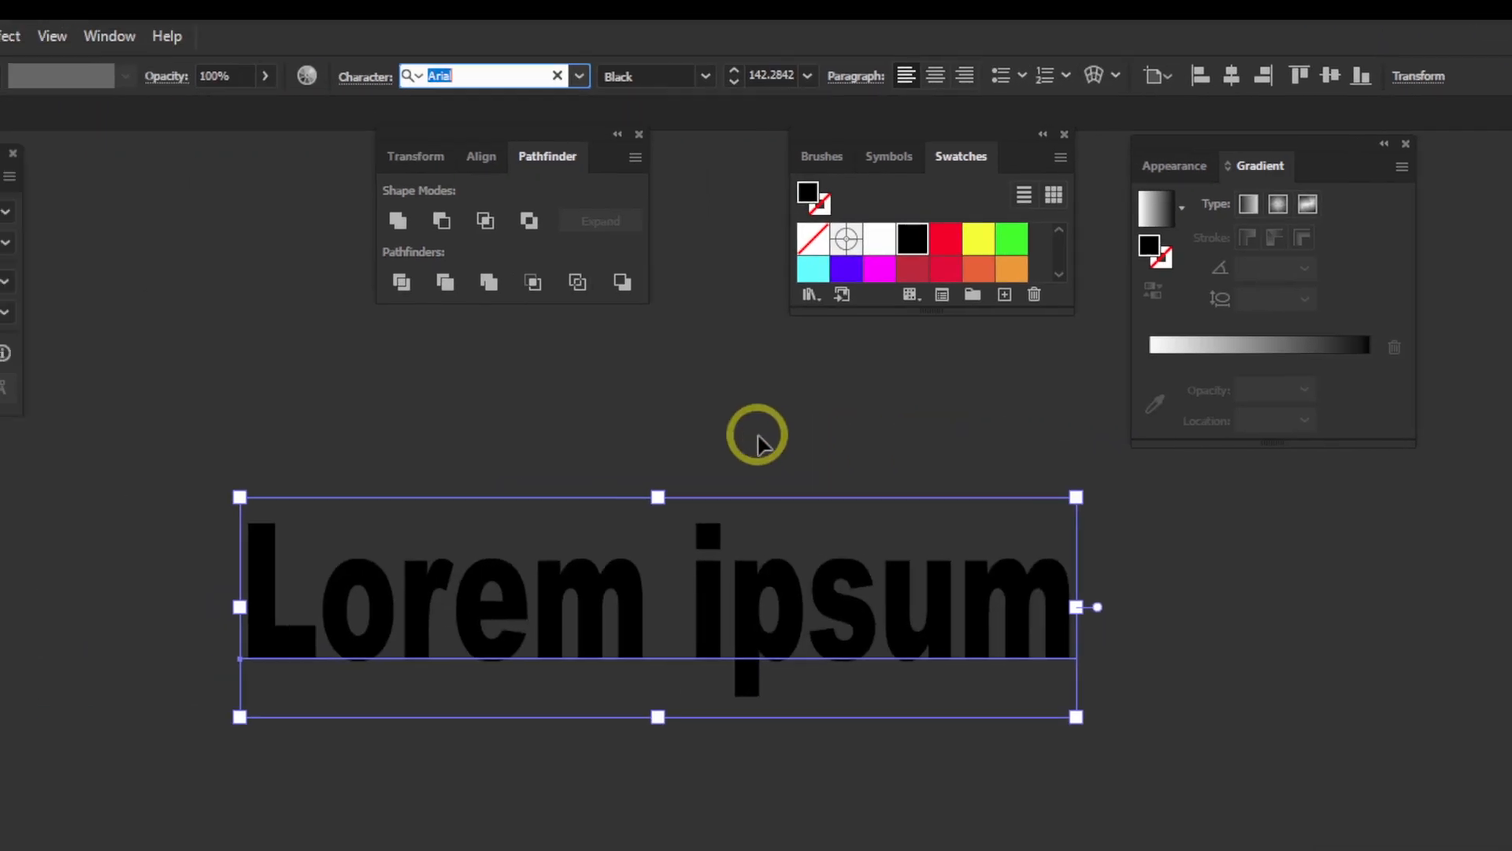
click(472, 36)
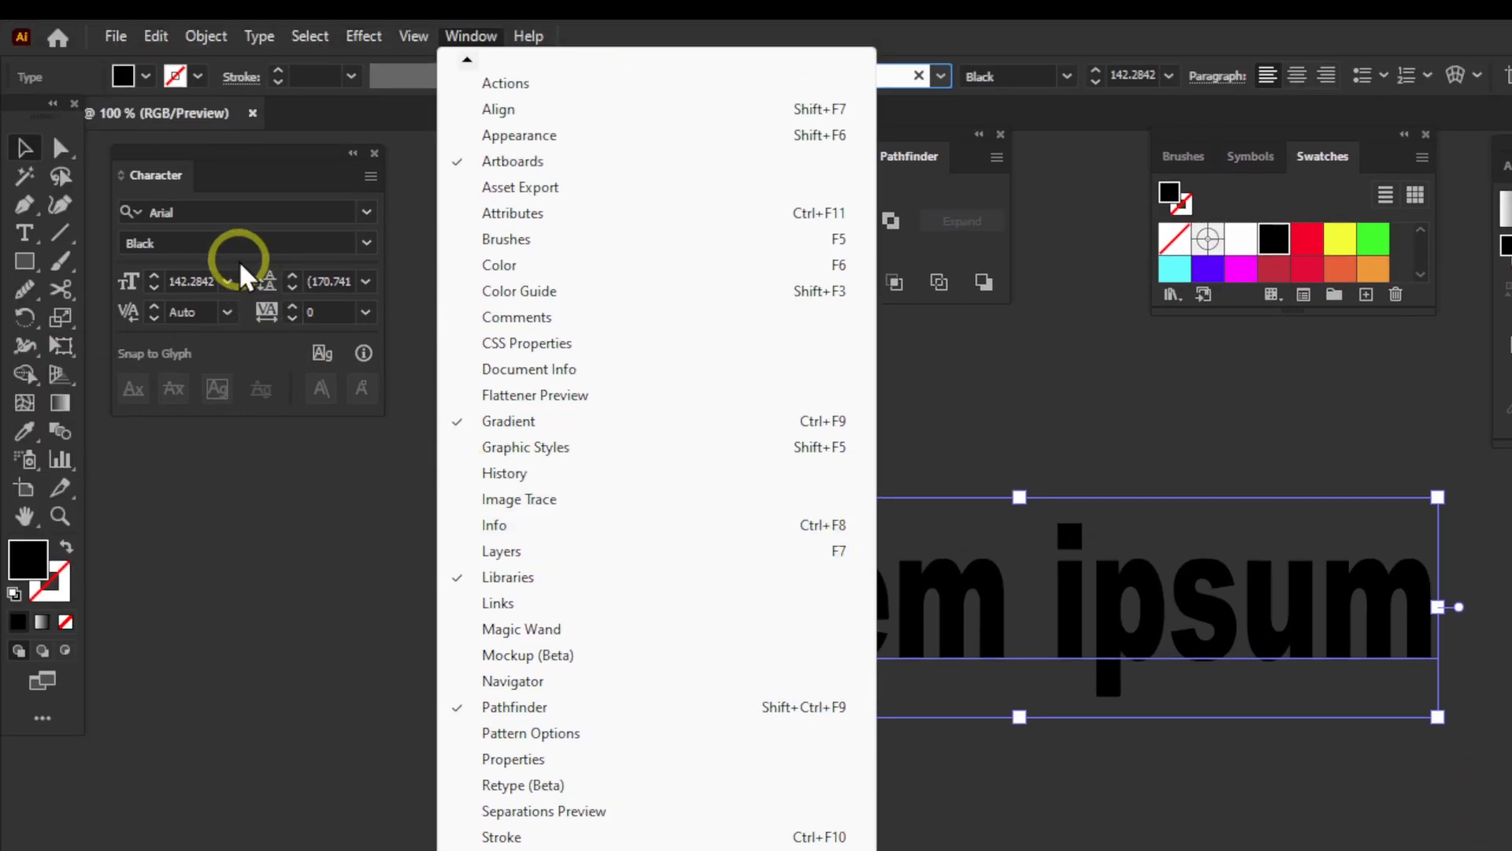
click(239, 260)
click(239, 243)
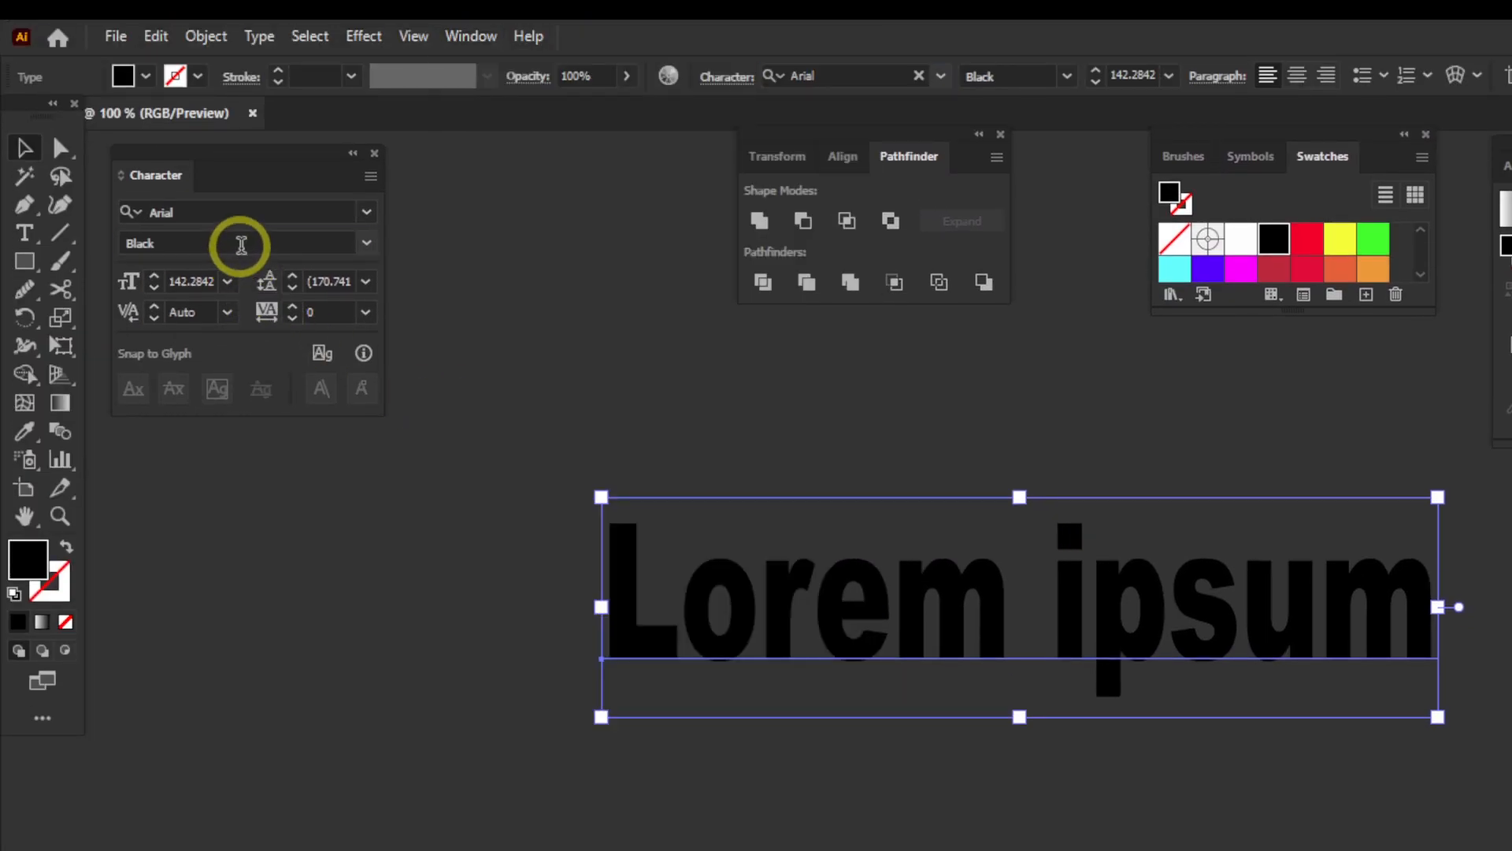
Step: Change the text's font from Arial to Kanit Black
click(359, 243)
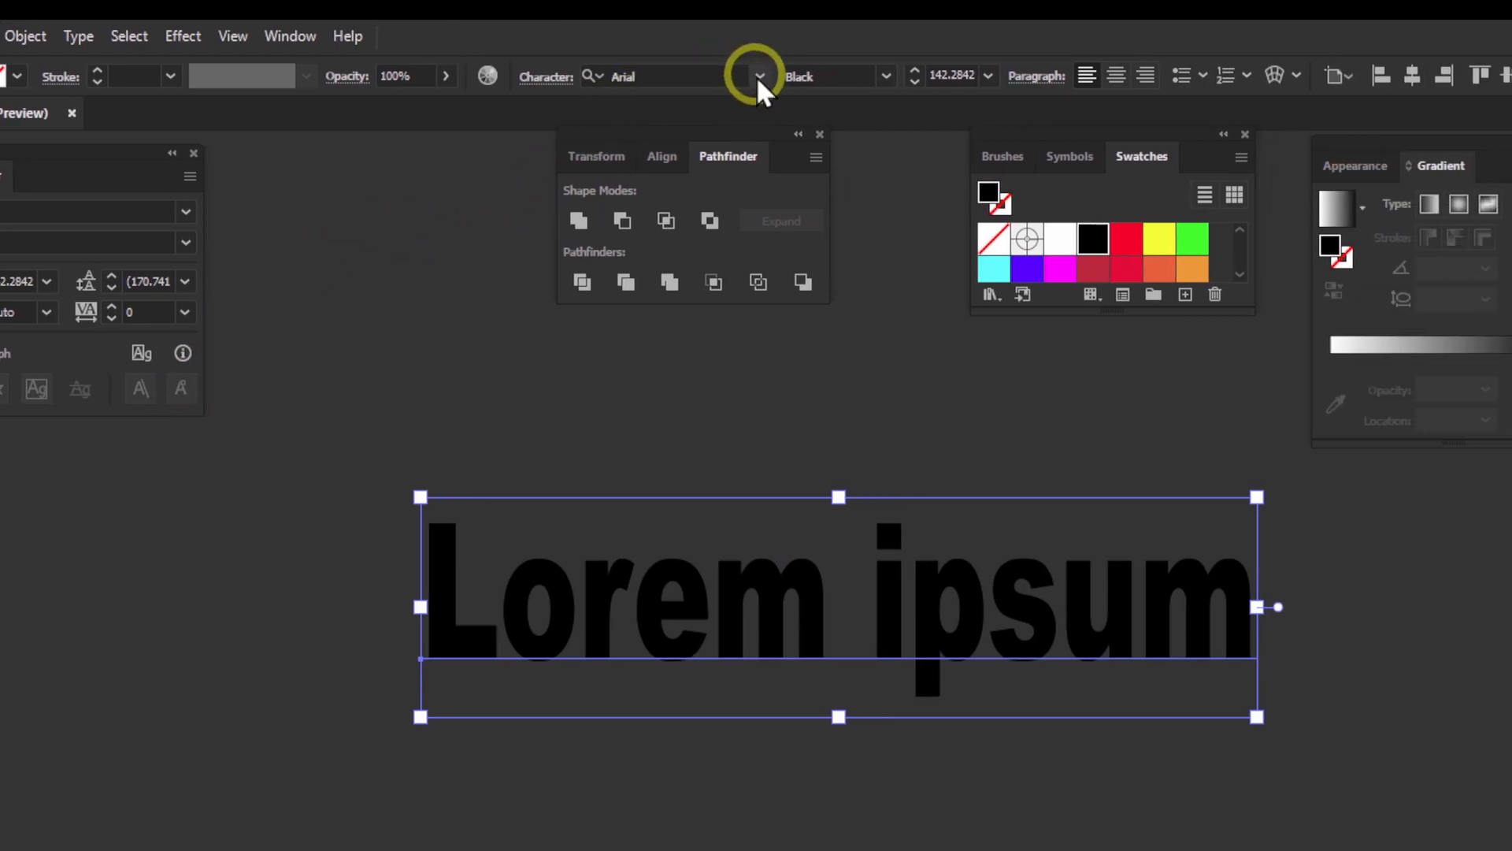
click(939, 75)
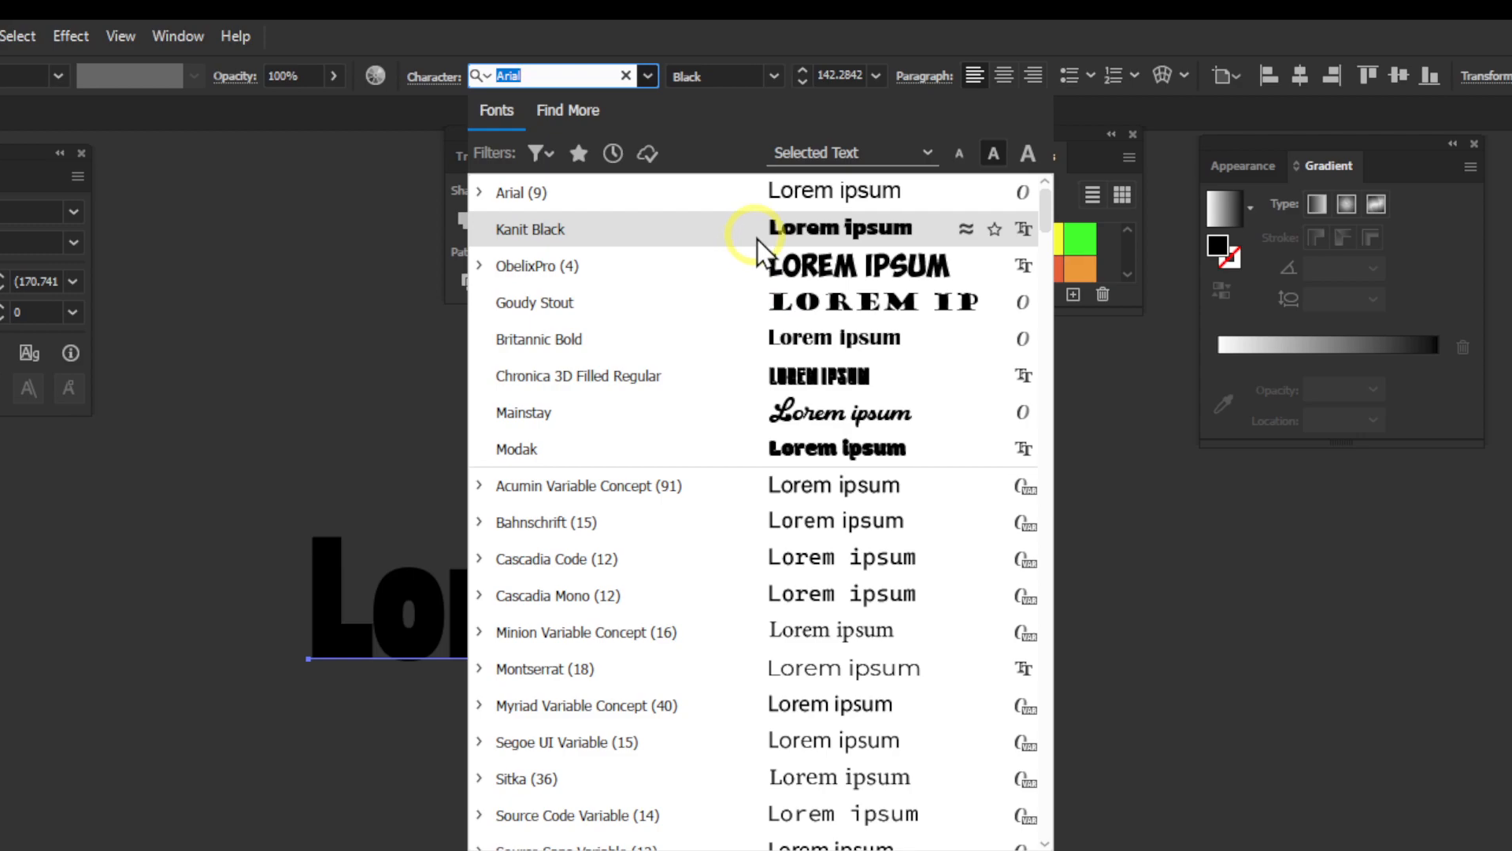
click(758, 232)
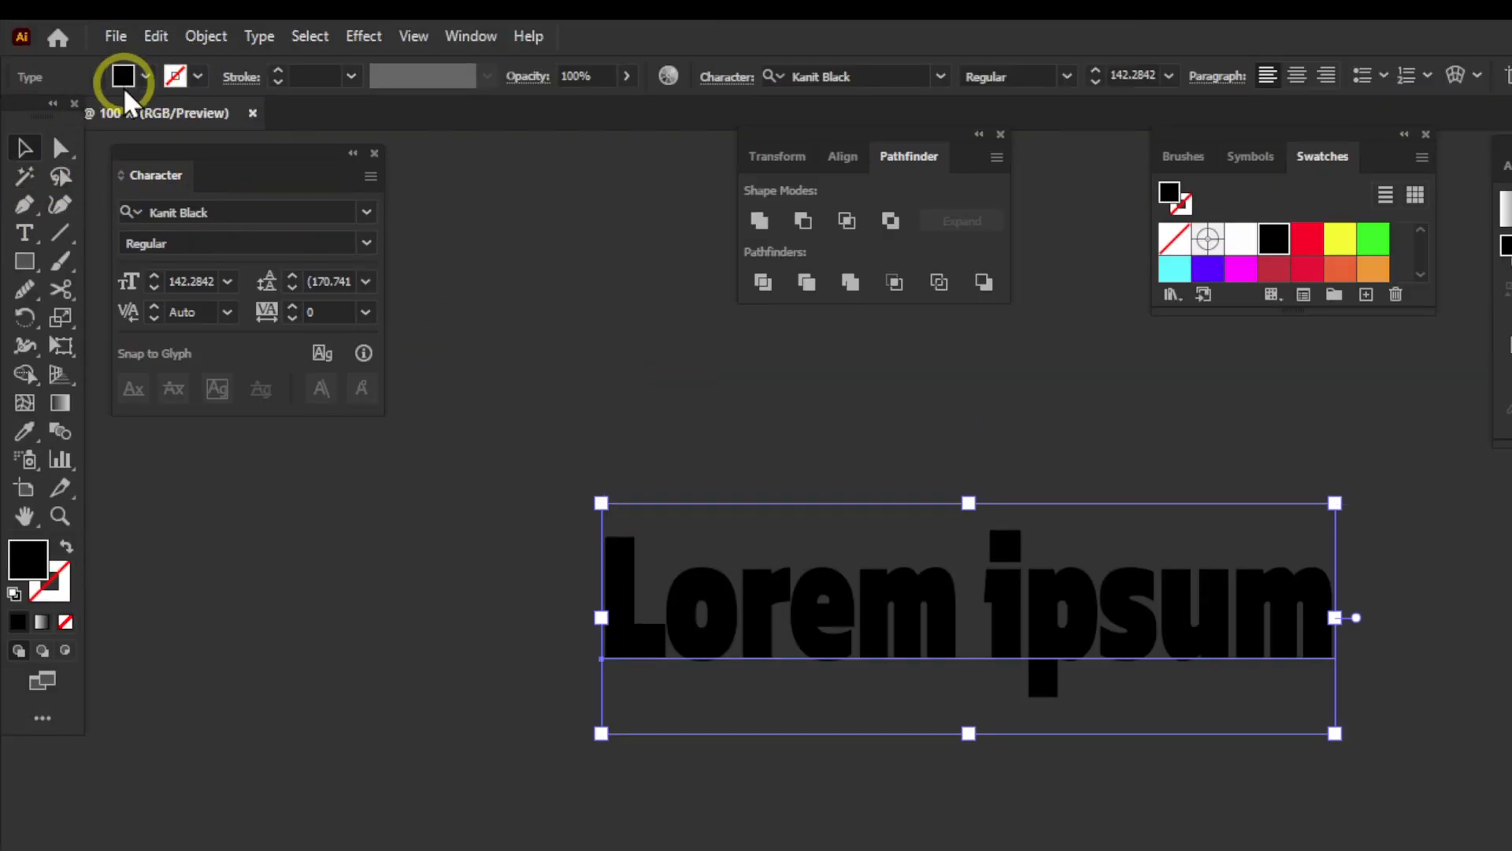
Step: Add a black stroke to the text, trying weights of 6 pt and 60 pt before setting it to 9 pt
click(201, 77)
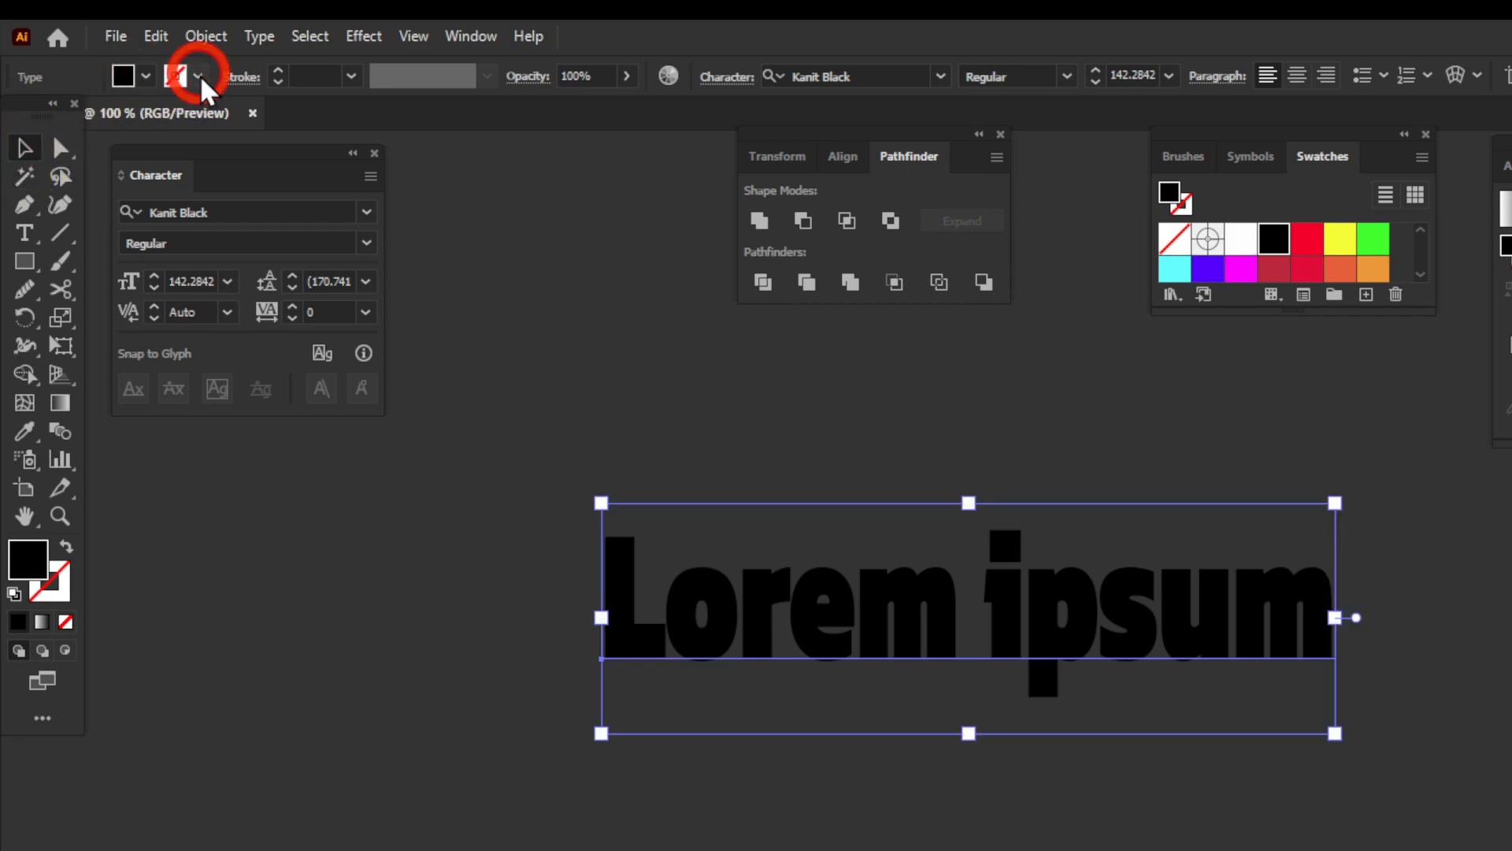
click(356, 75)
click(375, 310)
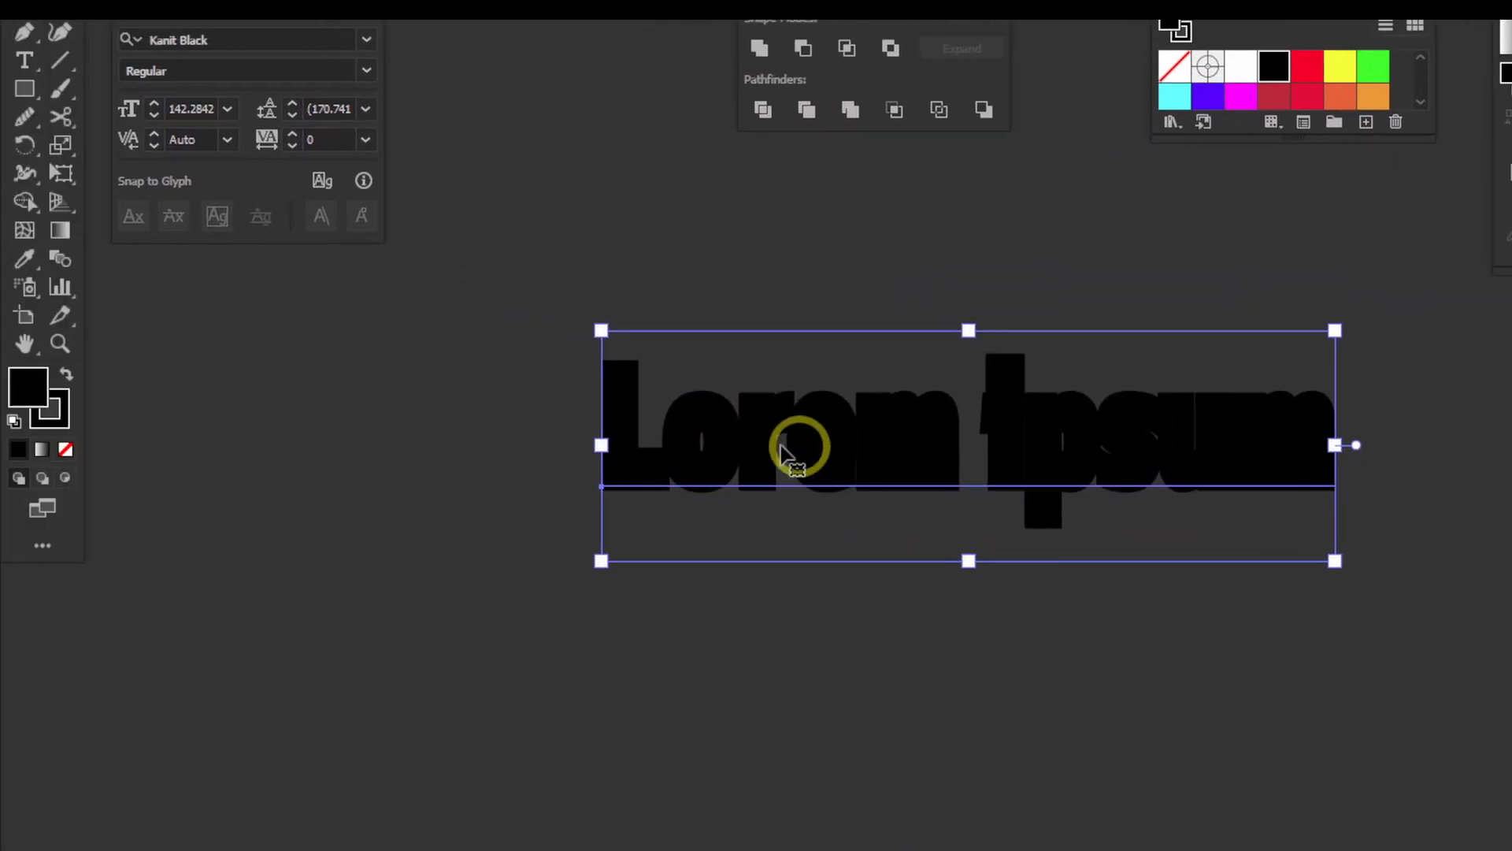
click(353, 78)
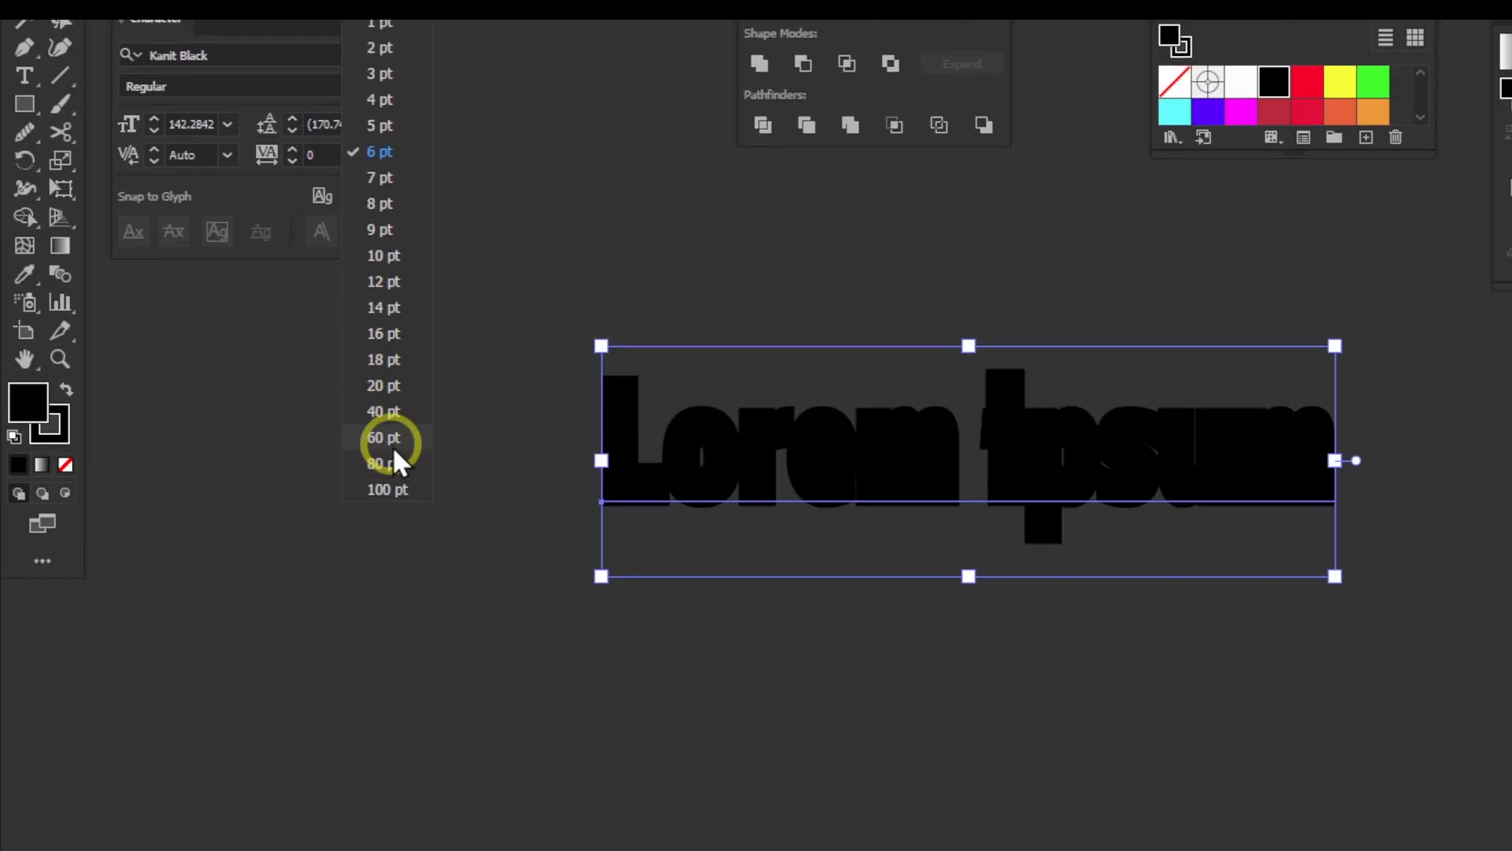
click(391, 439)
click(351, 76)
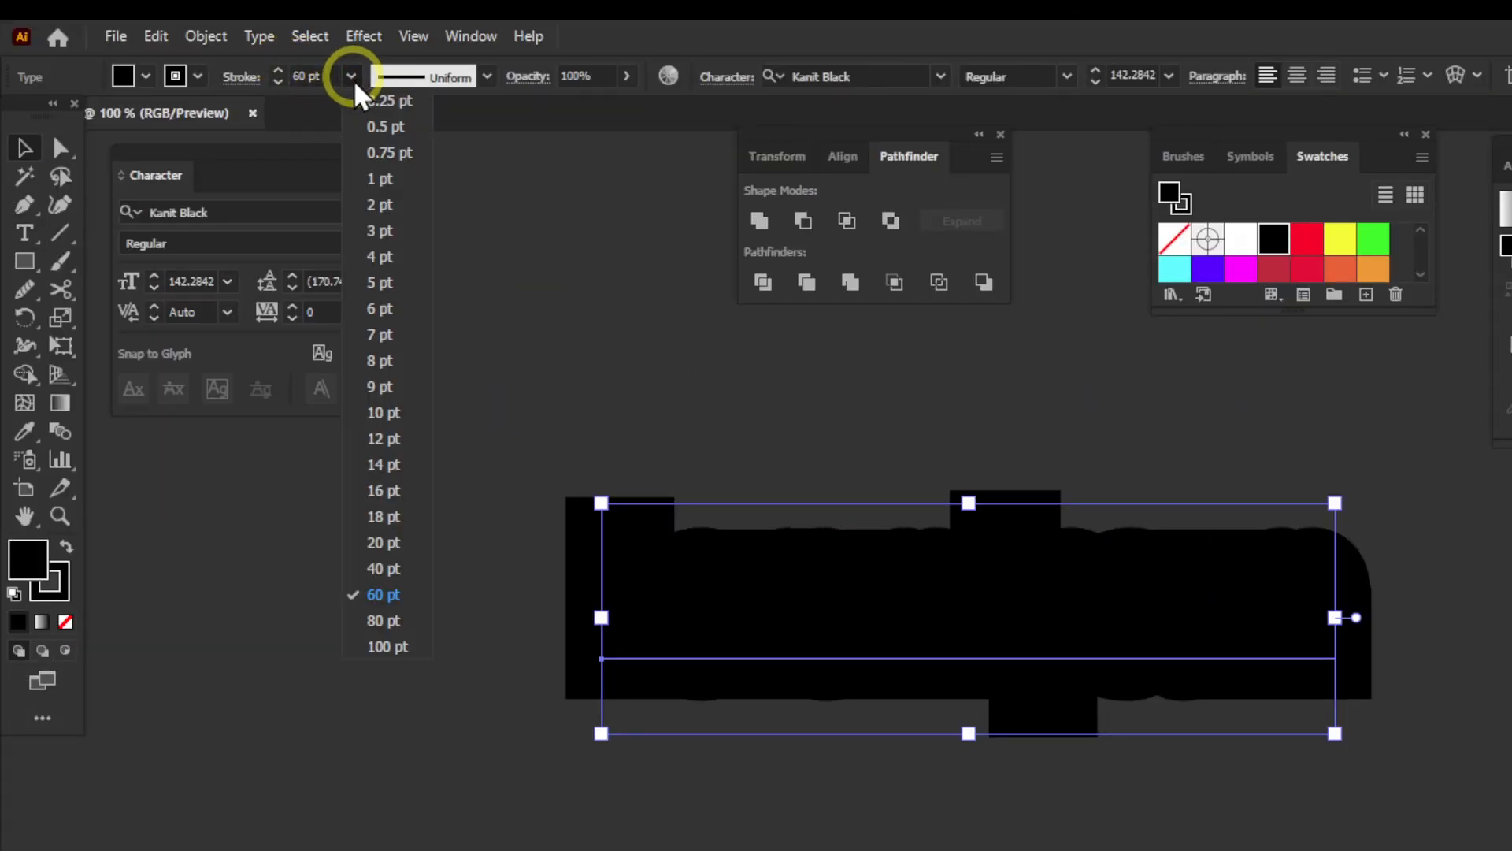
click(376, 388)
click(67, 545)
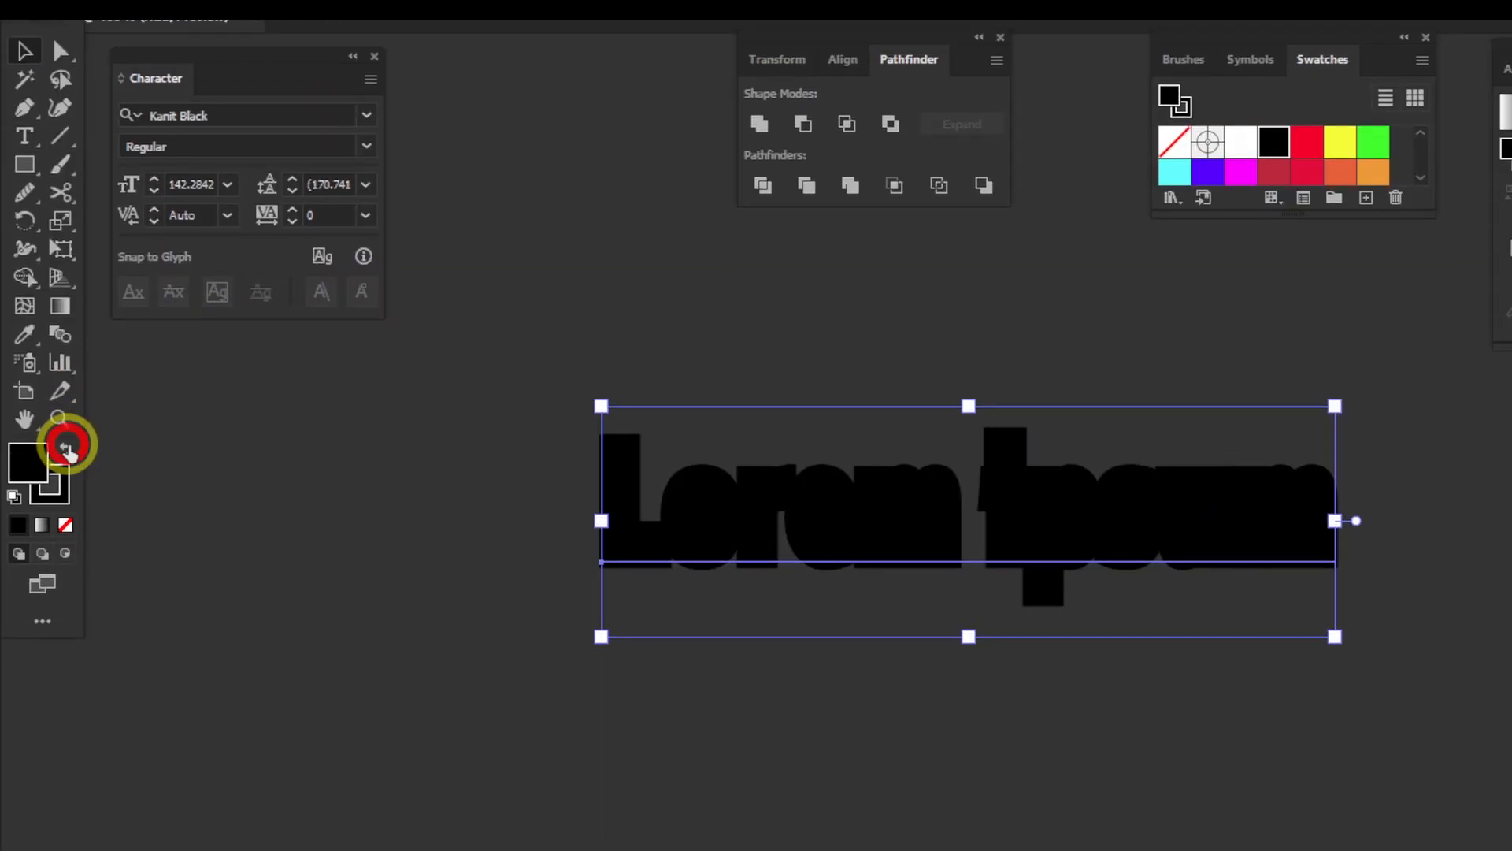
click(45, 497)
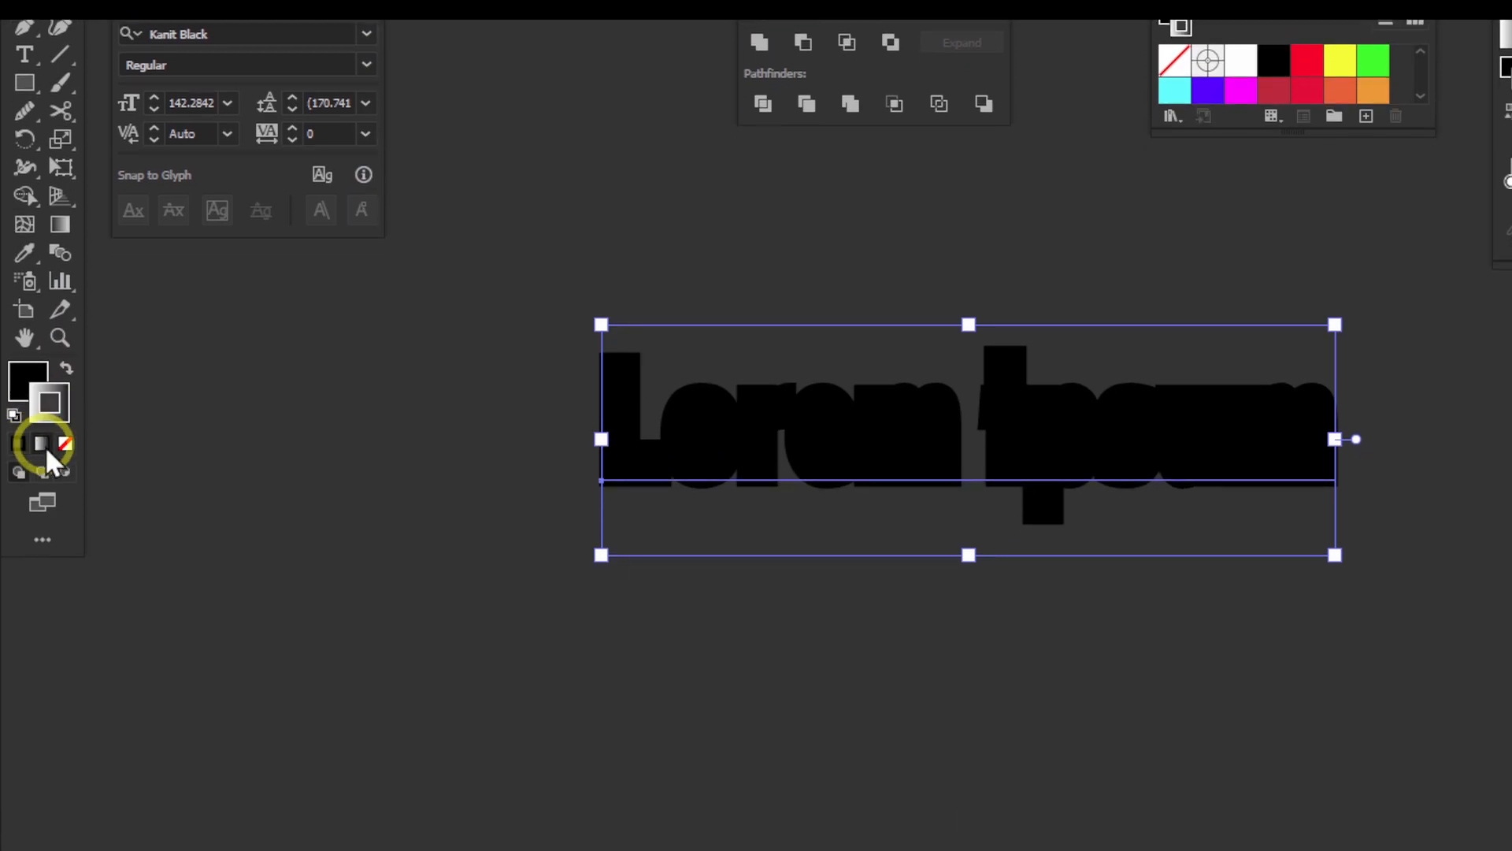
click(18, 443)
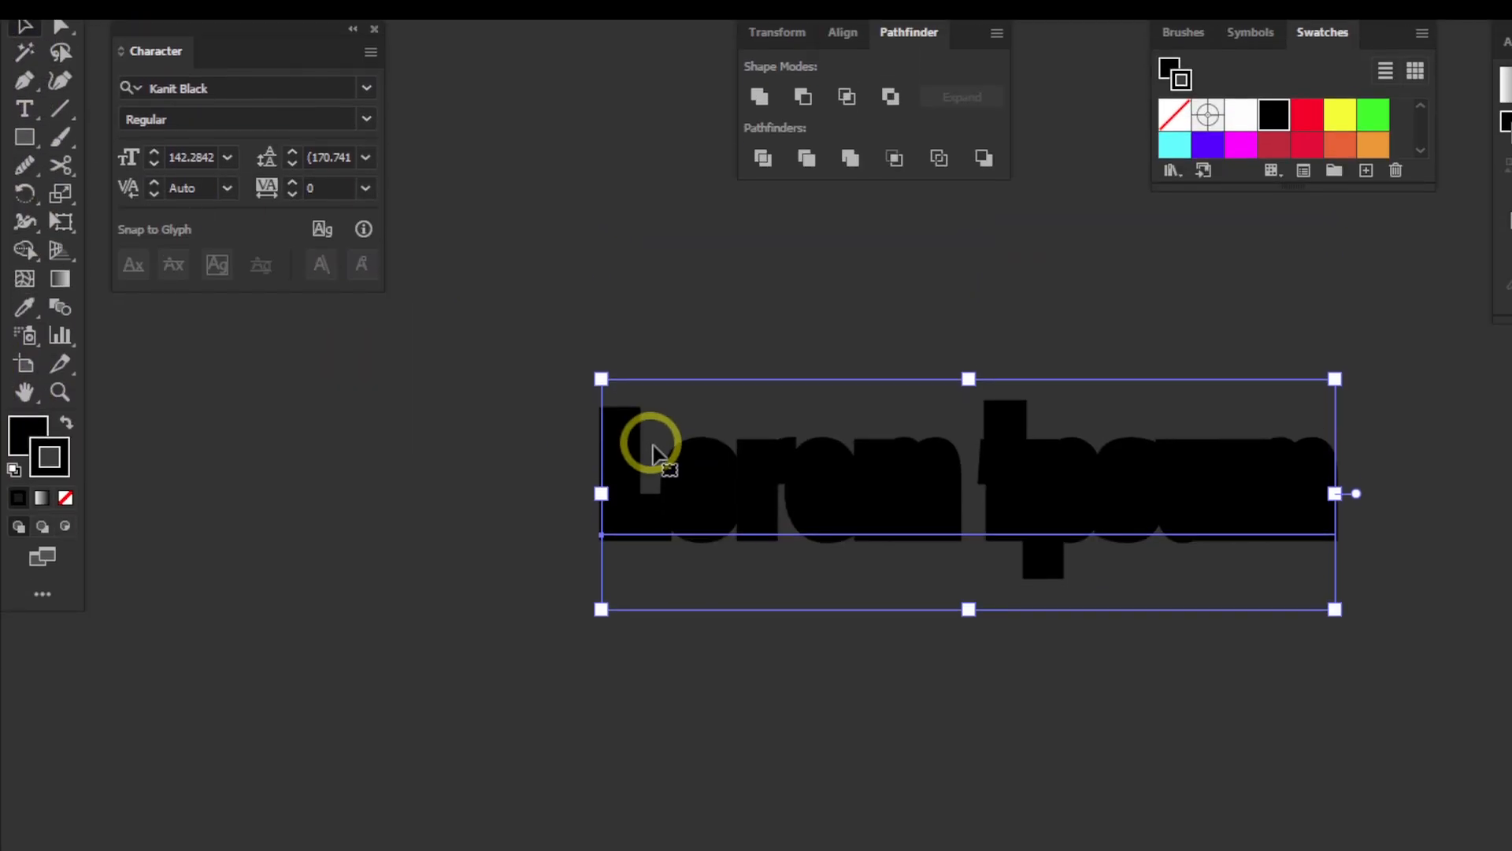
Step: Select all of the "Lorem ipsum" characters and set their fill colour to white
click(24, 108)
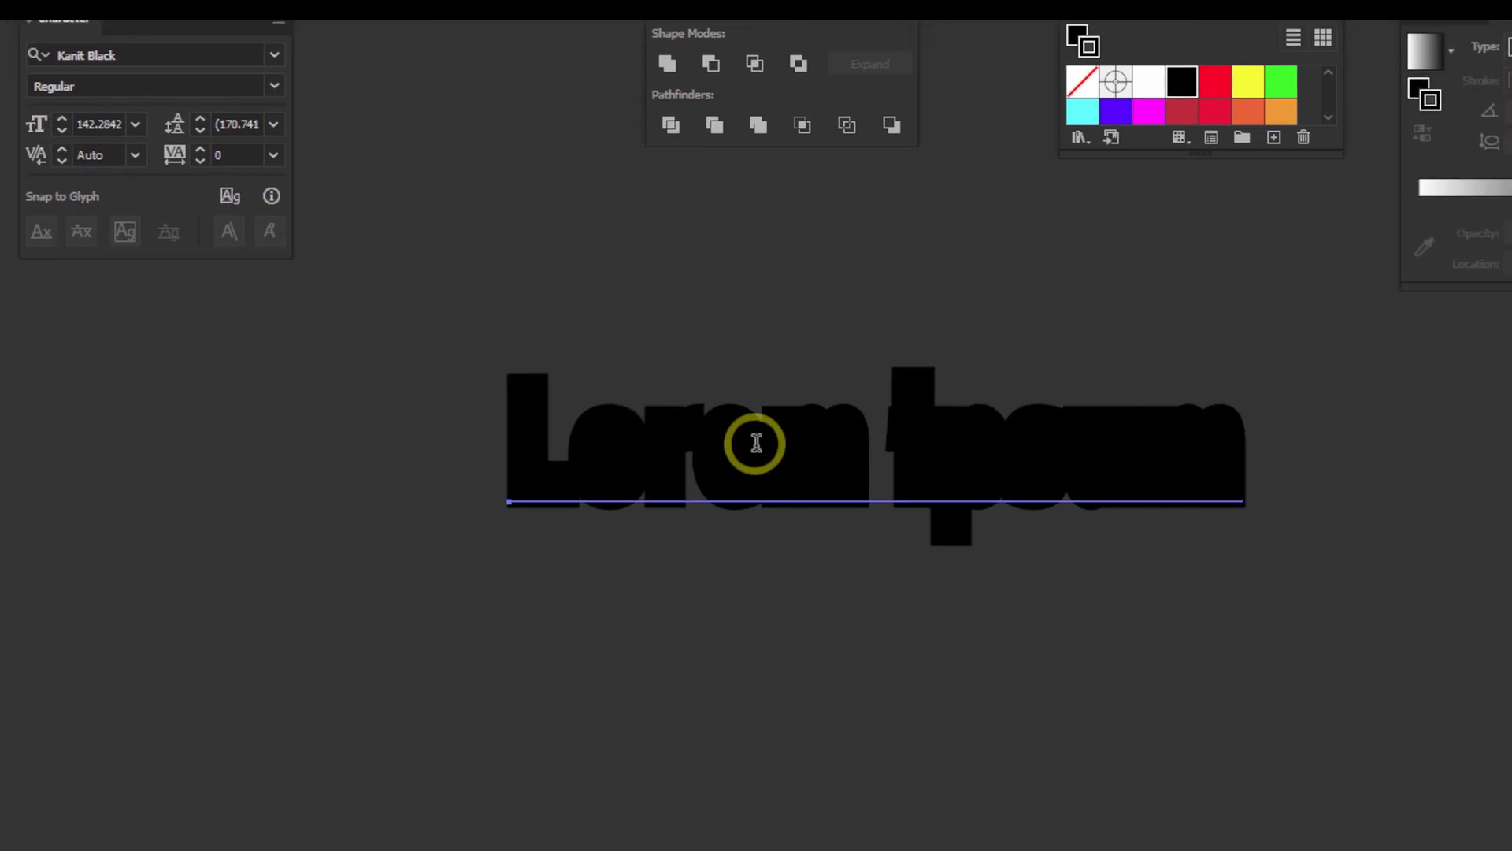
triple_click(756, 442)
click(67, 445)
double_click(22, 456)
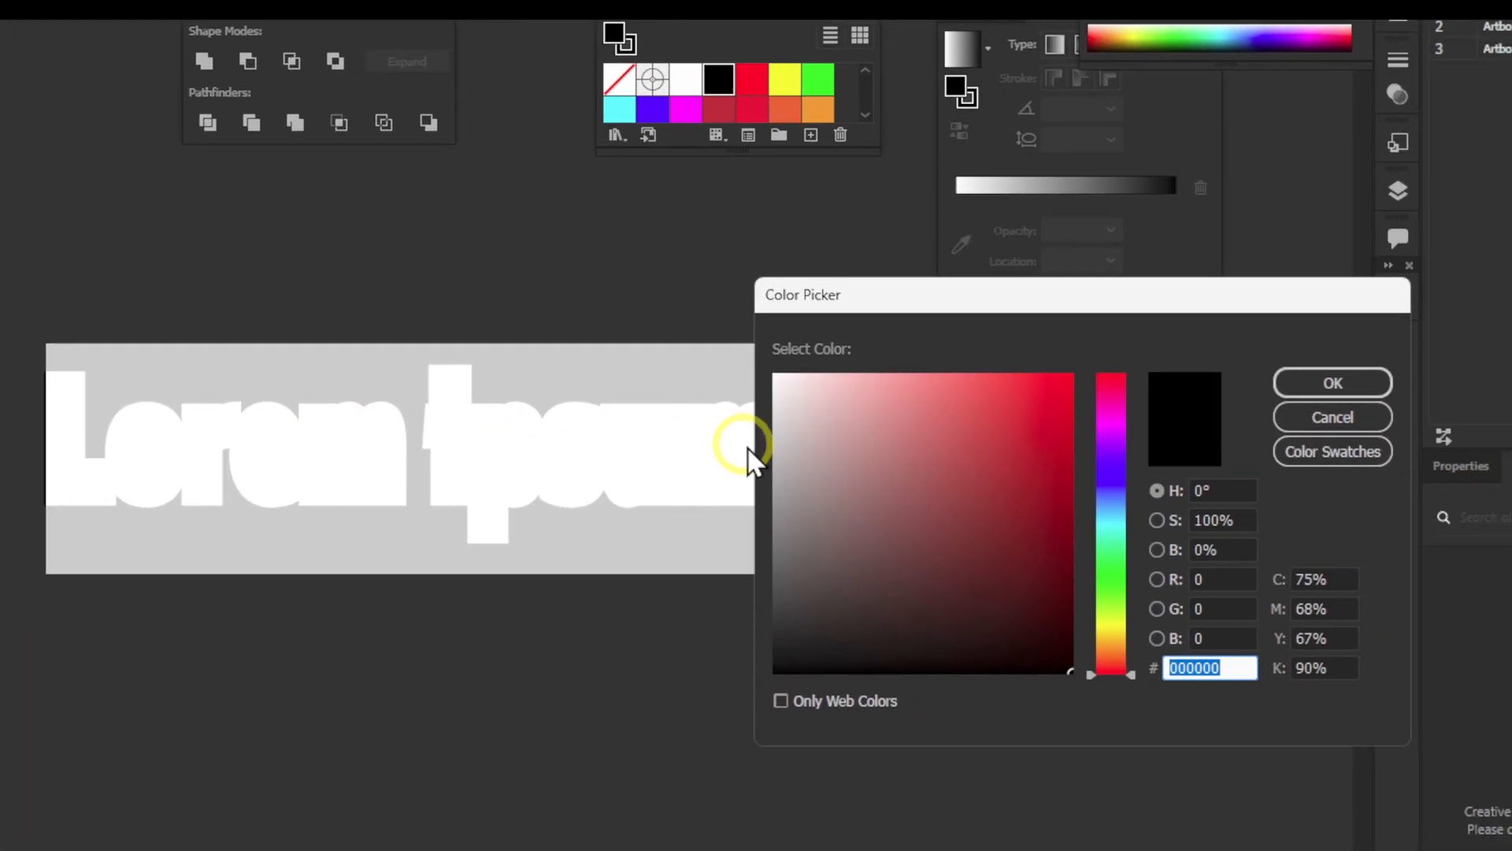
drag(1342, 500, 1327, 448)
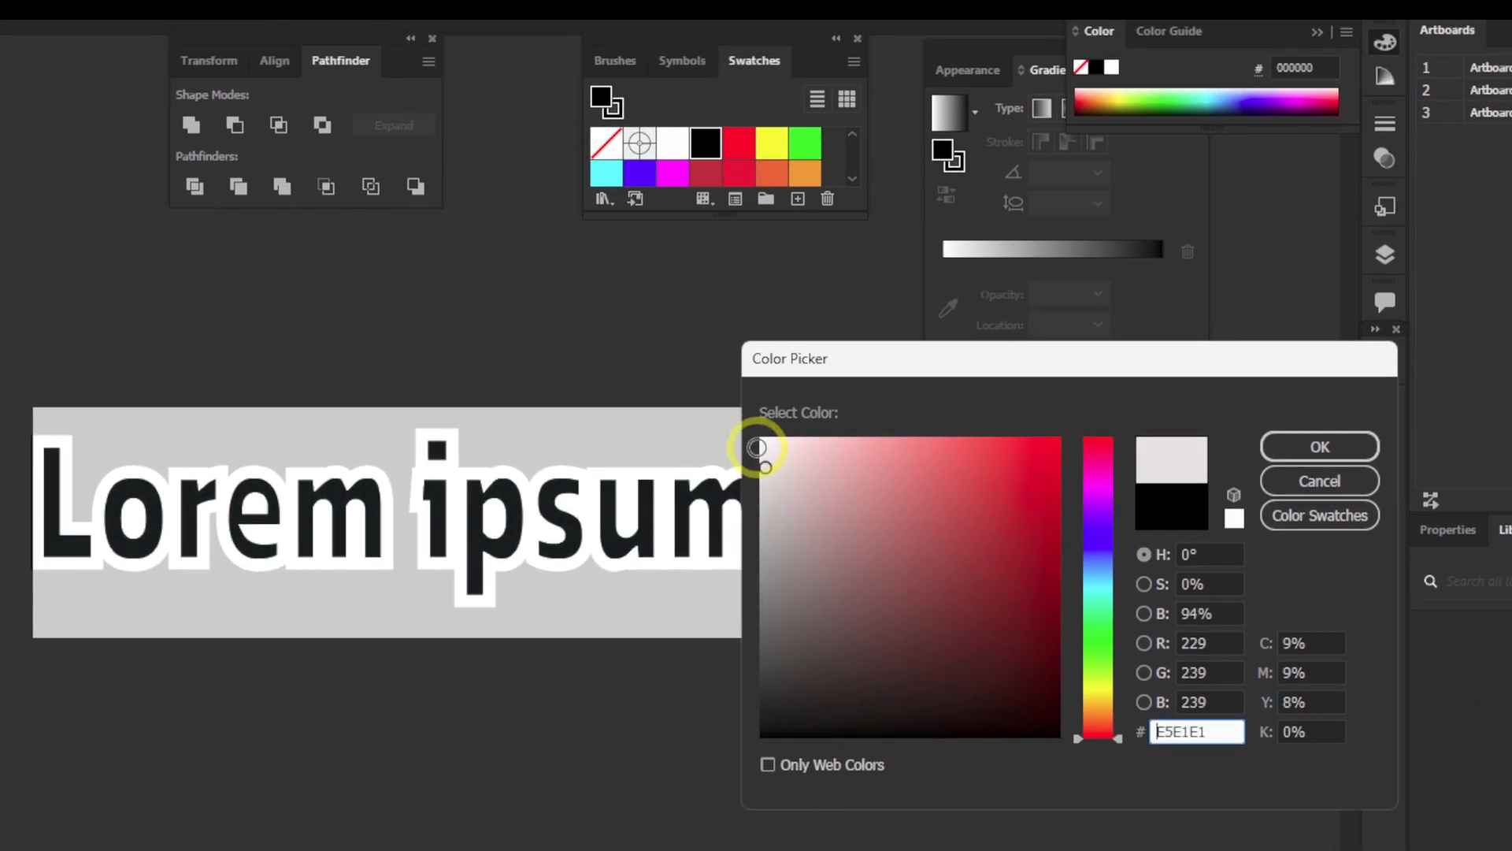
drag(758, 449, 758, 435)
click(1319, 444)
Step: Remove the stroke from the selected text by setting its stroke colour to none
click(49, 443)
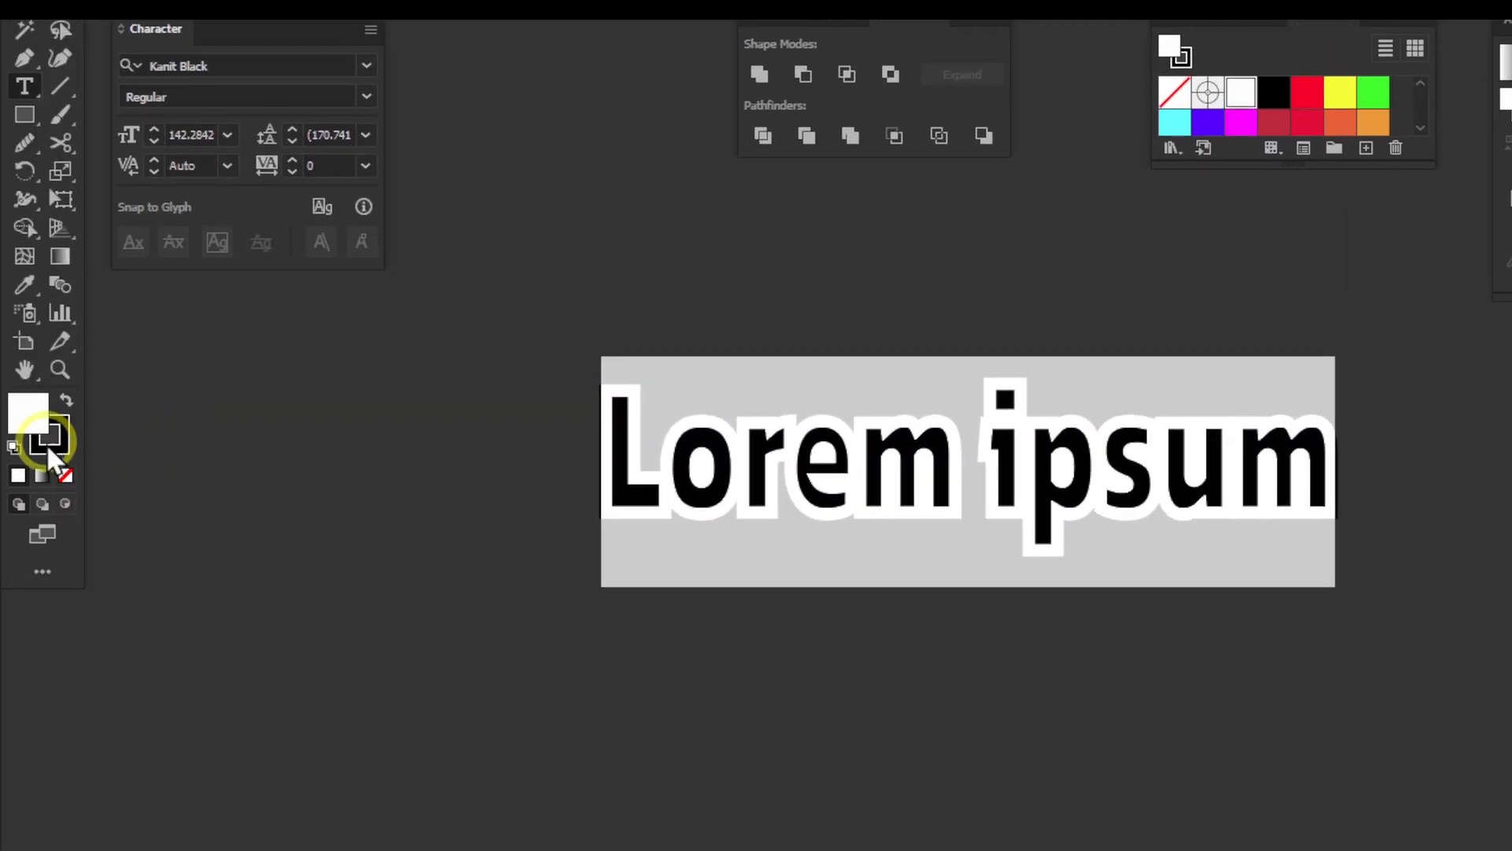
click(52, 446)
click(66, 478)
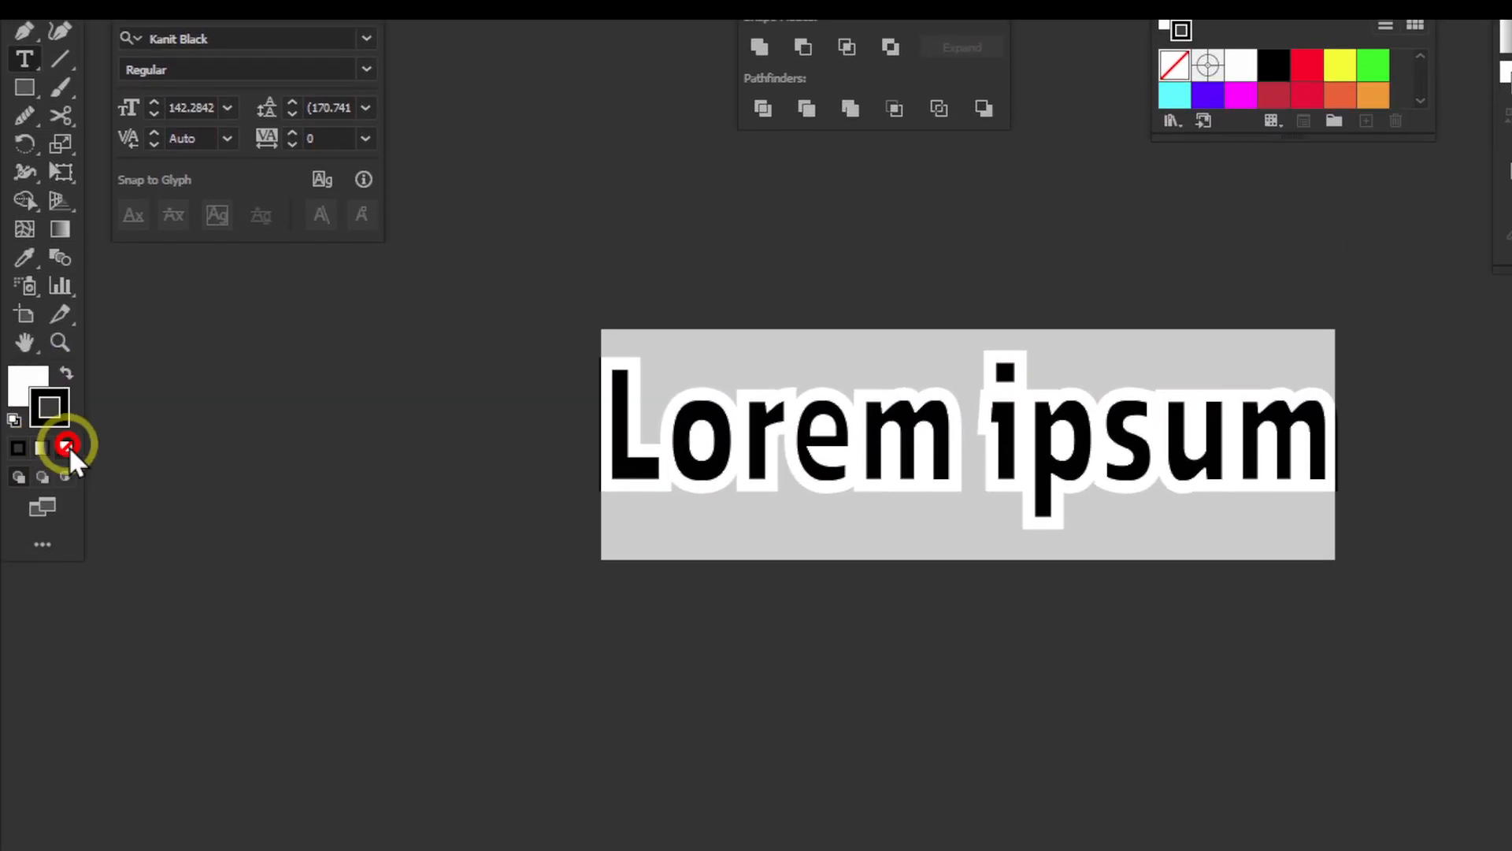
Step: Remove the fill from all of the text's characters by setting their fill colour to none
click(756, 403)
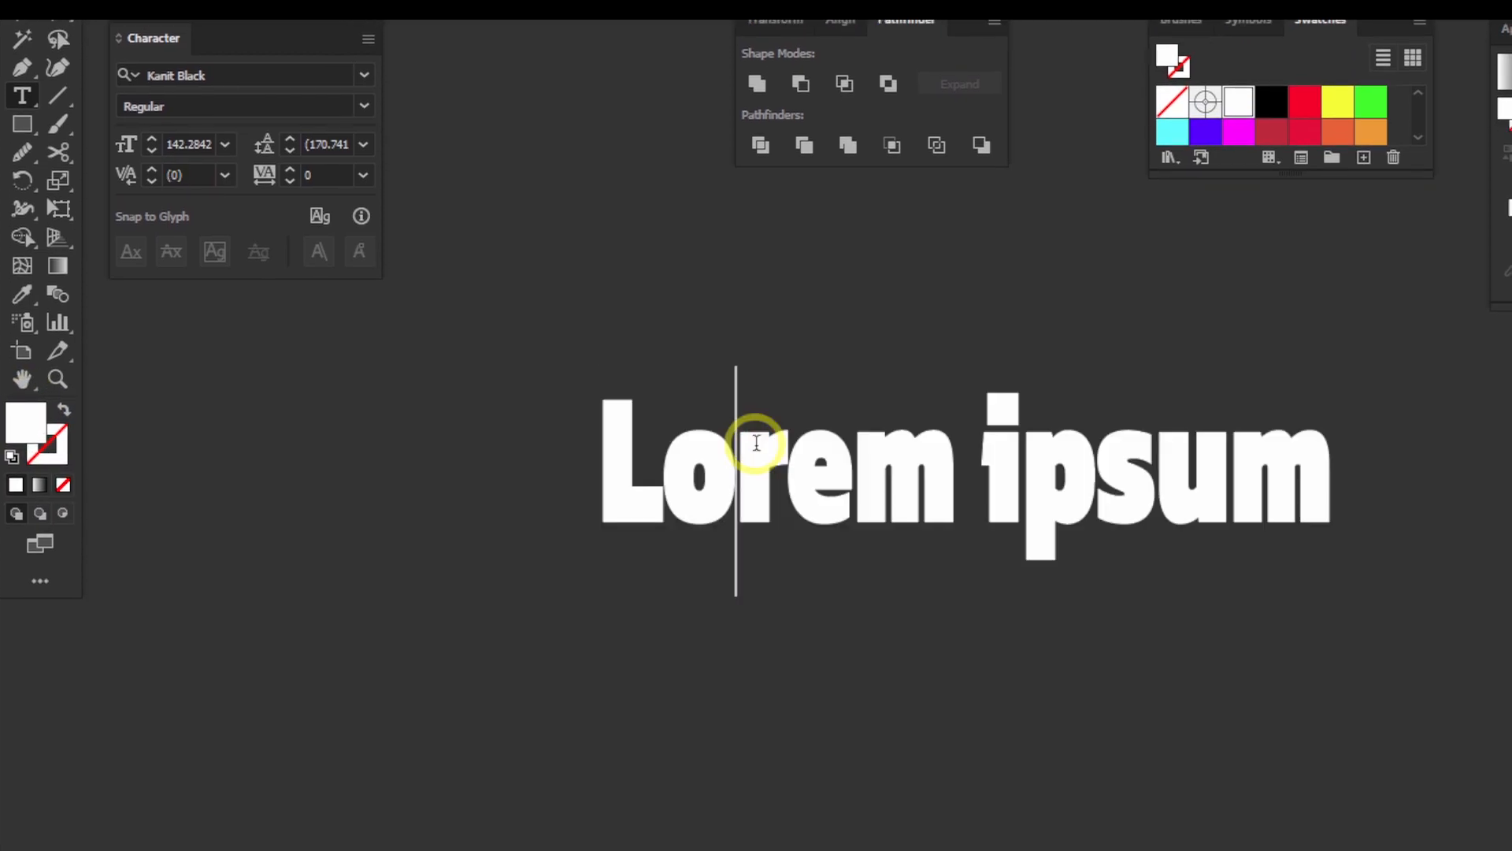
triple_click(756, 443)
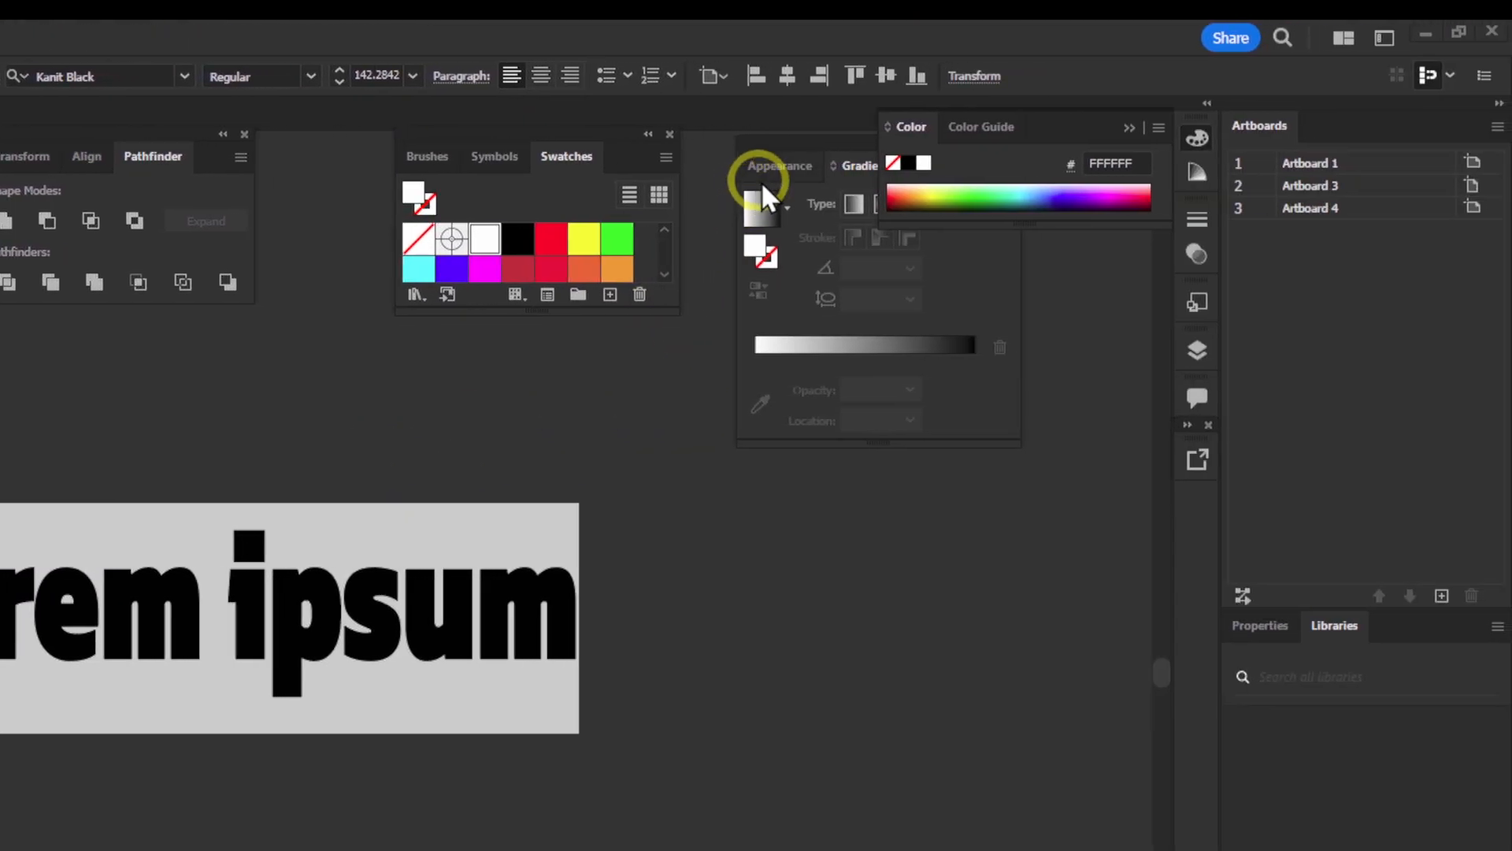
click(768, 169)
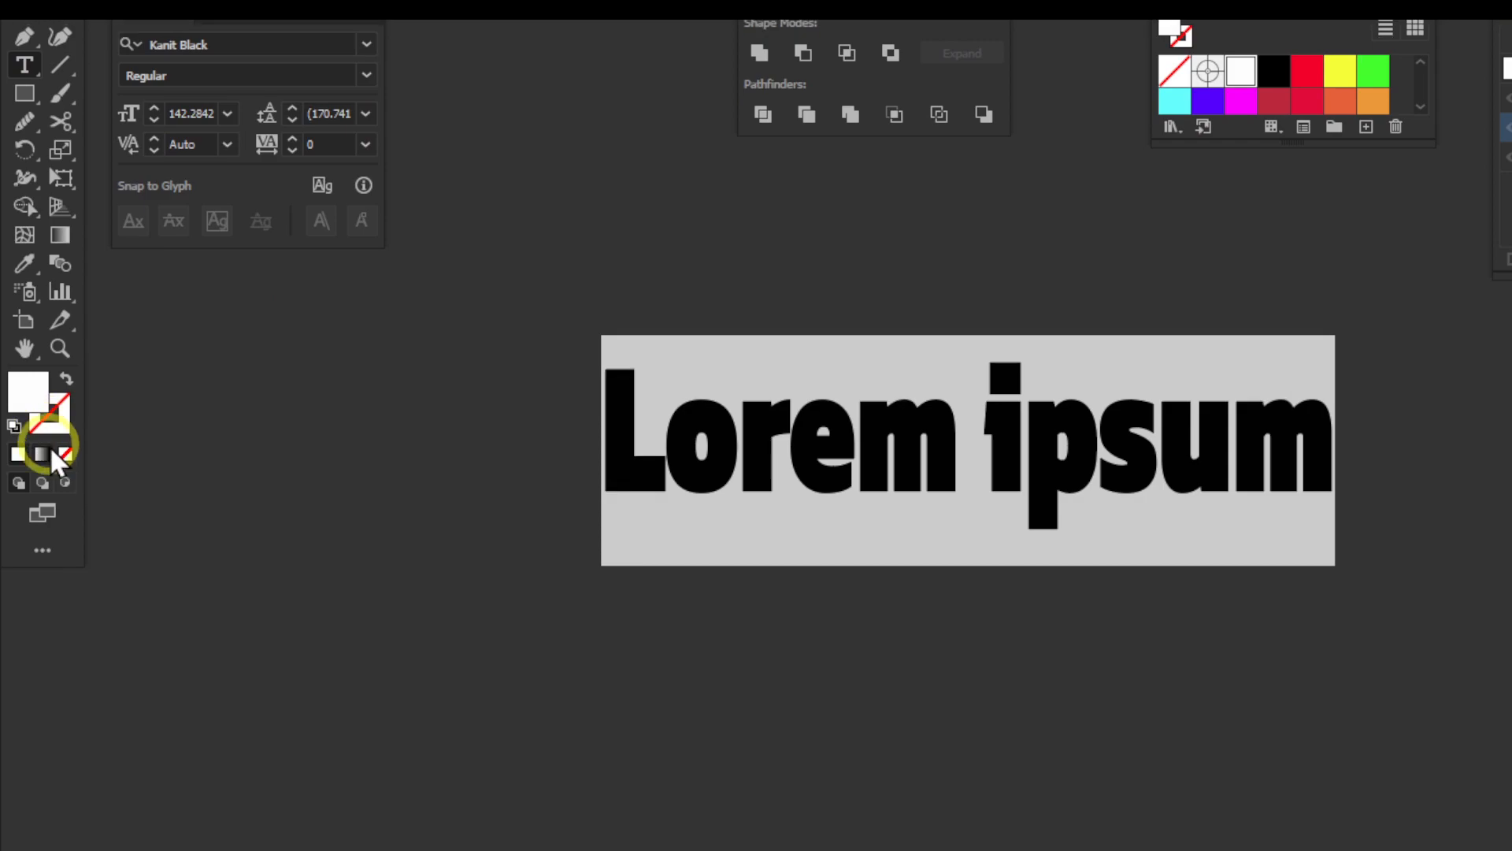
click(64, 450)
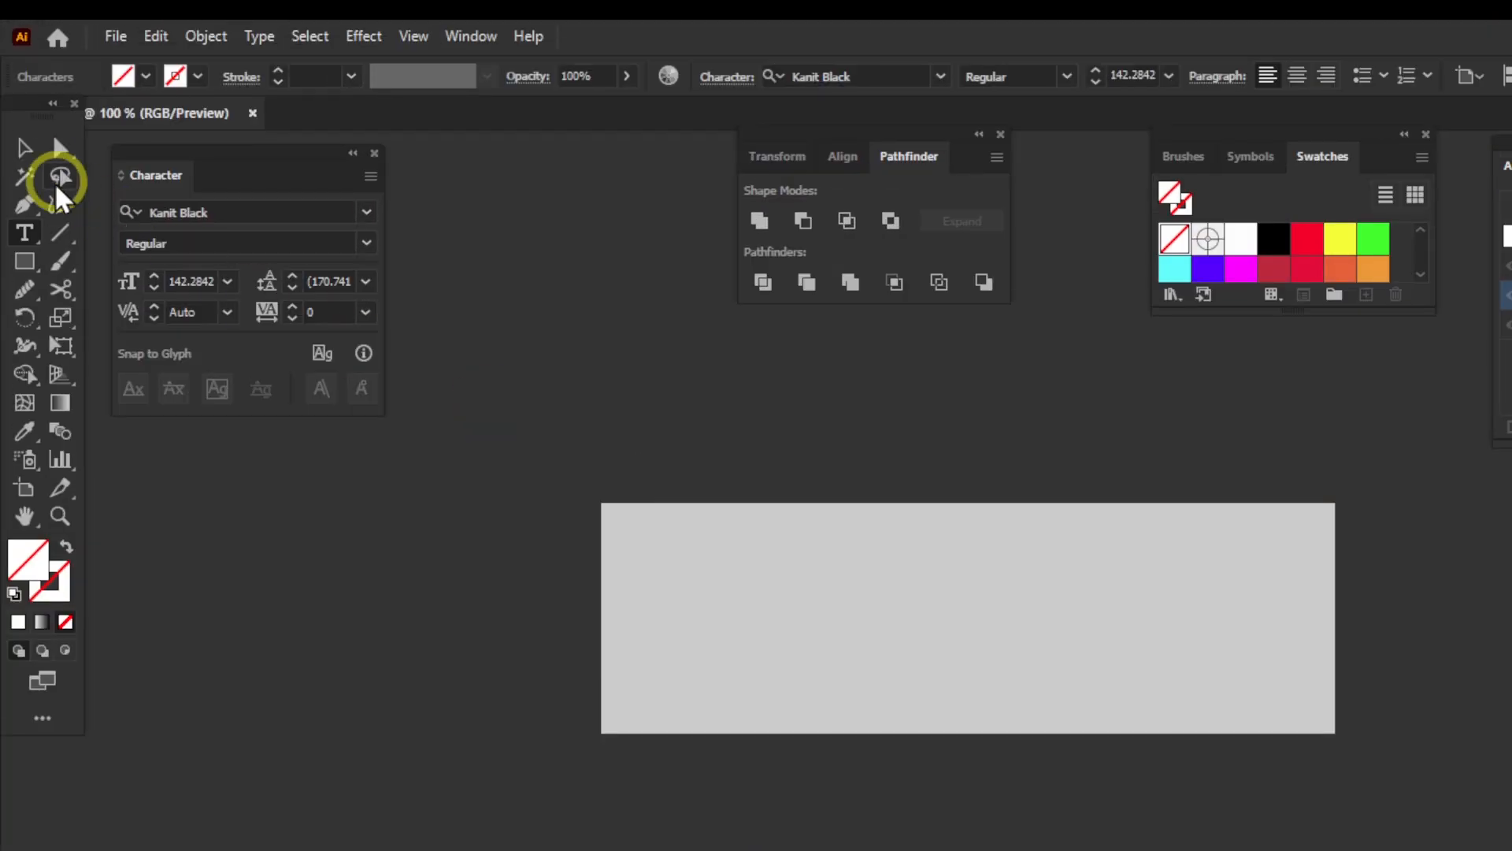
click(24, 146)
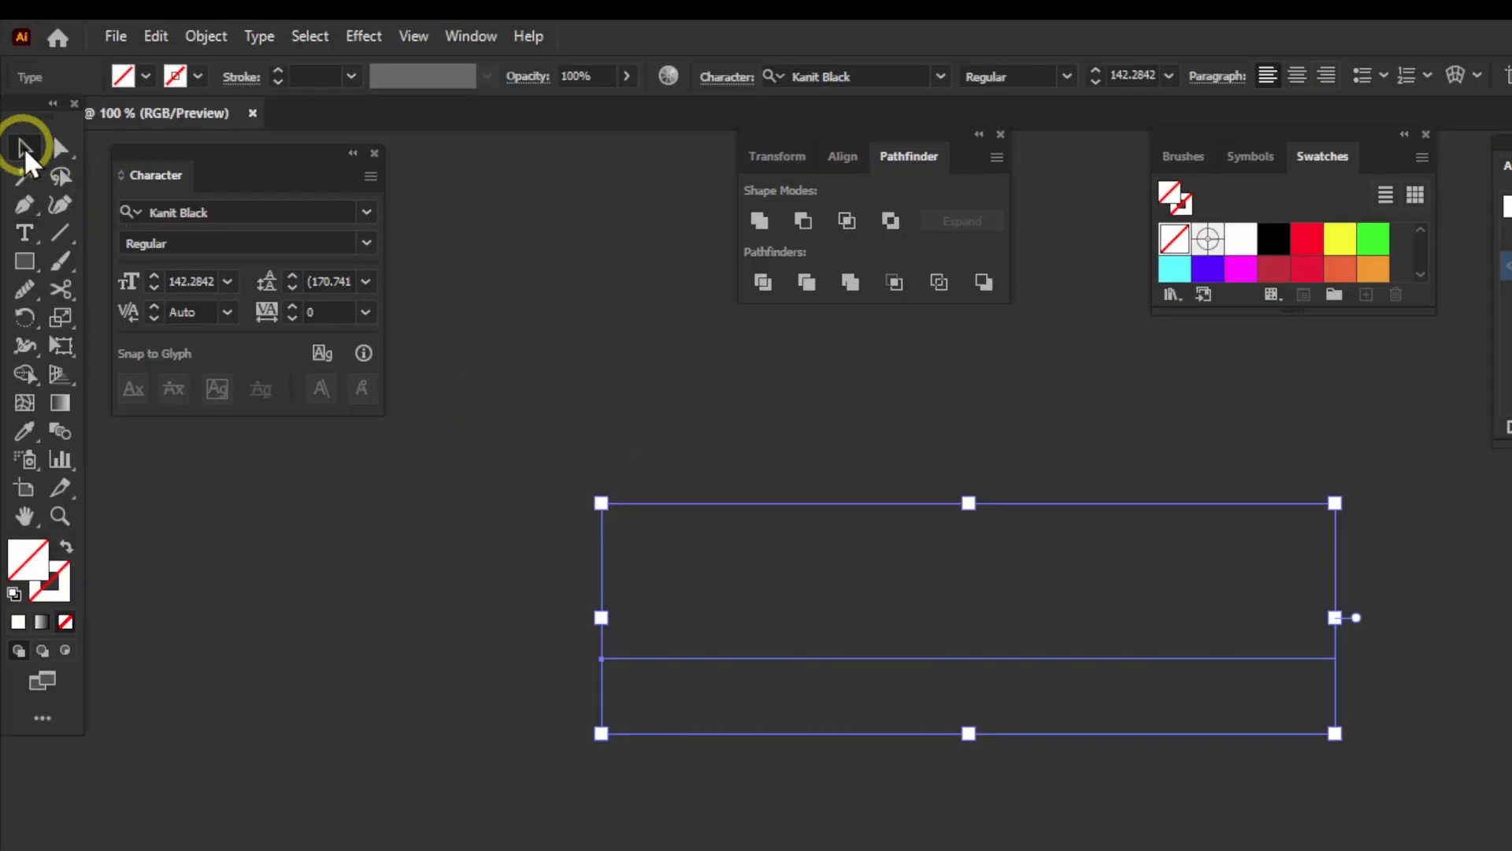
Step: Add a new fill to the whole type object in its Appearance, trying dark red before setting it to black
double_click(768, 584)
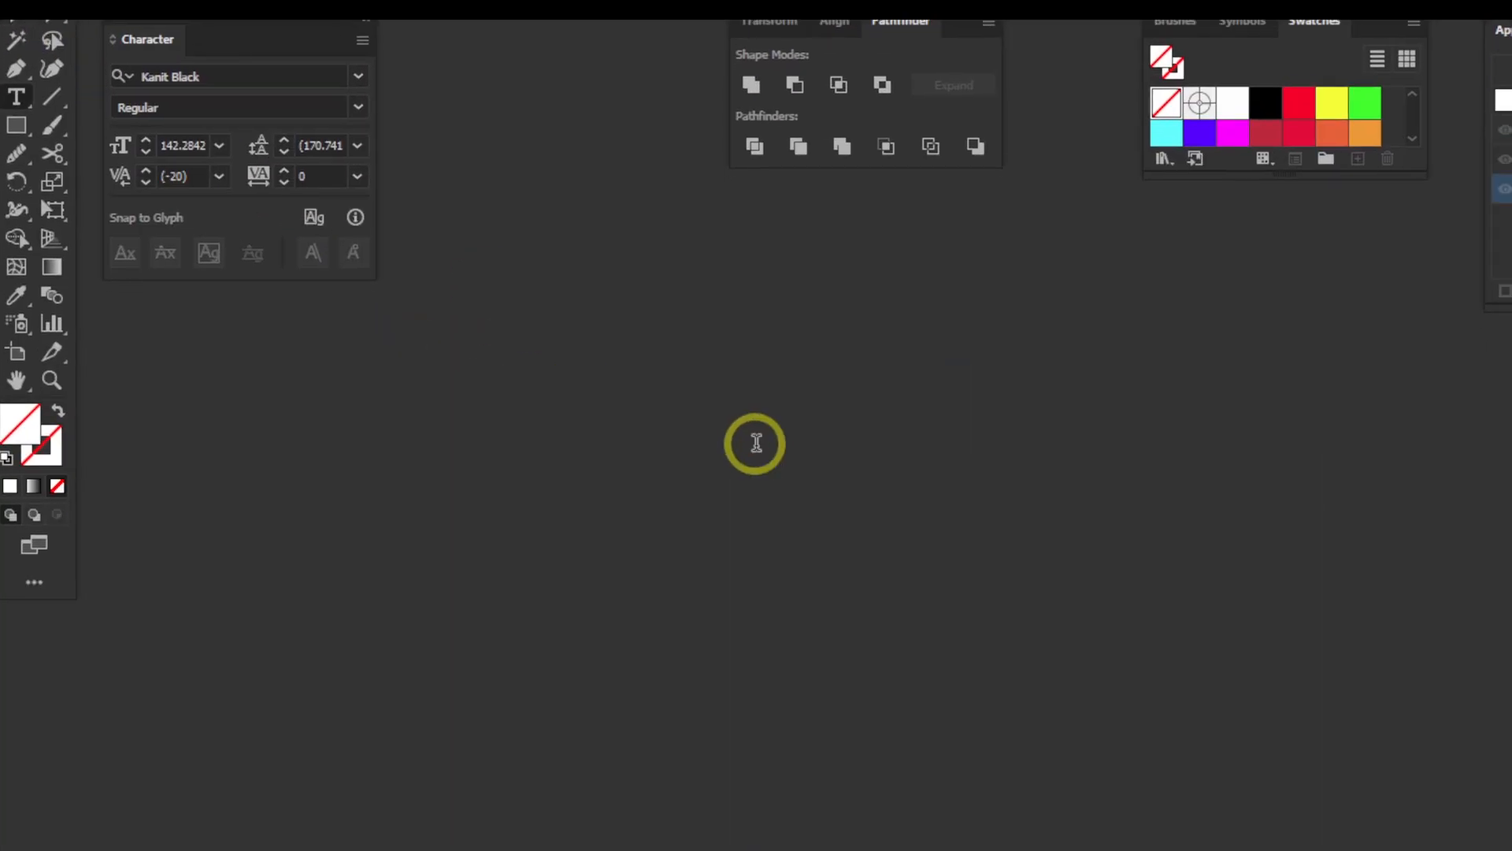
click(842, 468)
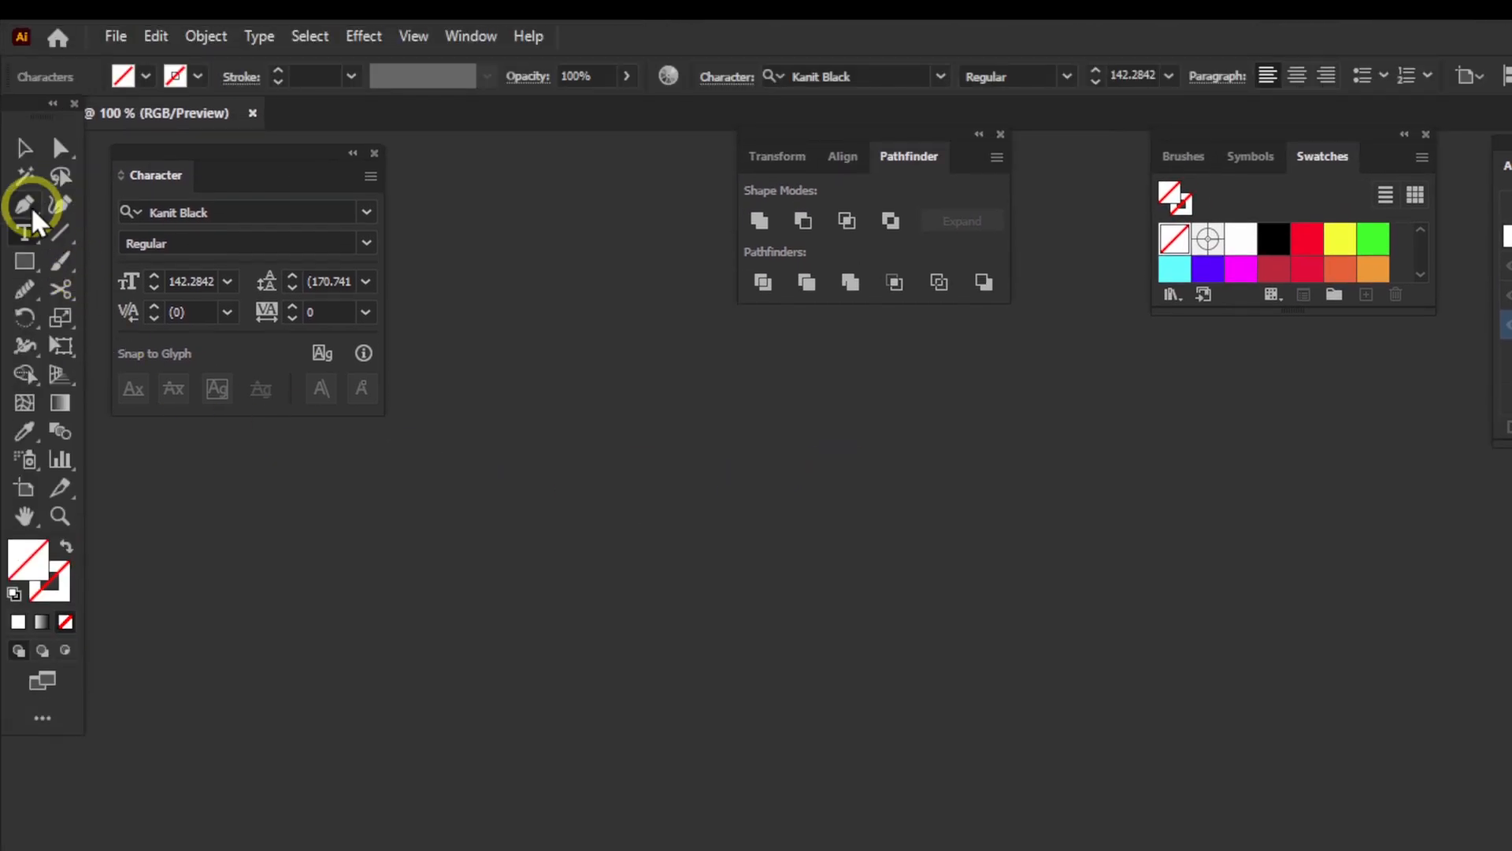
click(24, 148)
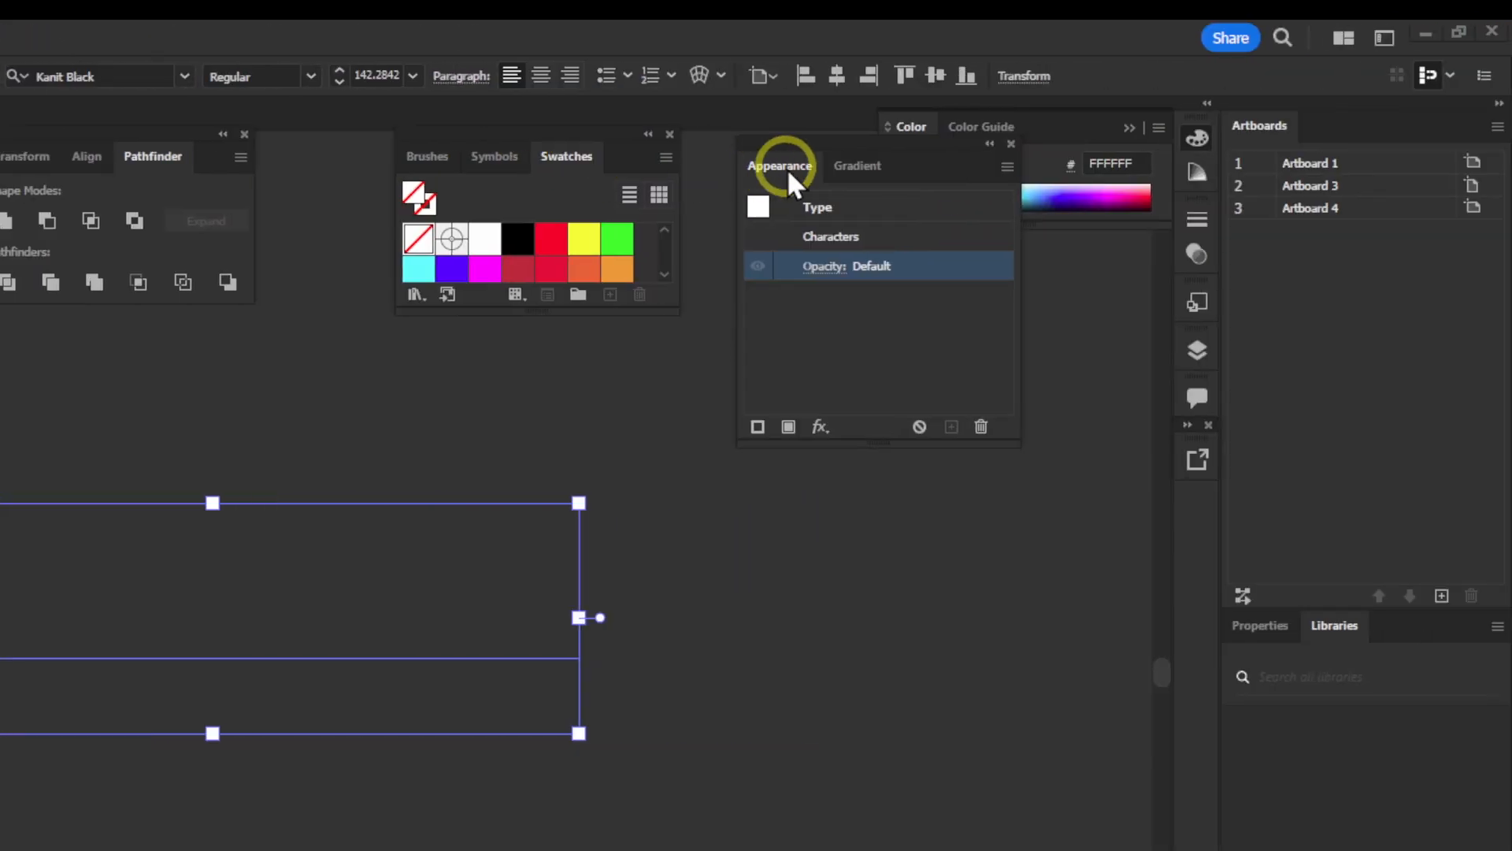
click(789, 427)
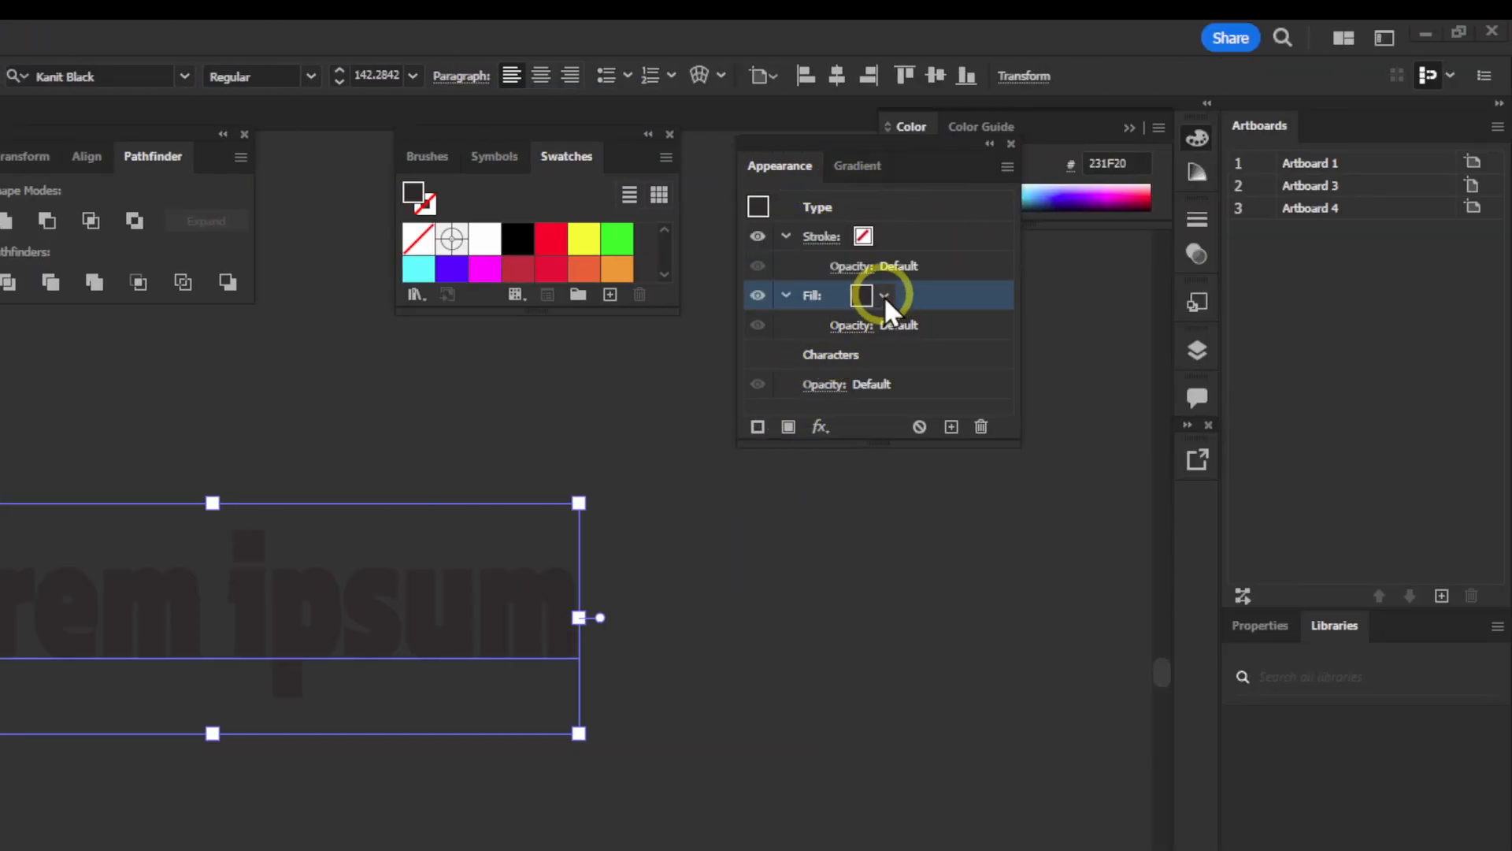
click(508, 266)
click(508, 241)
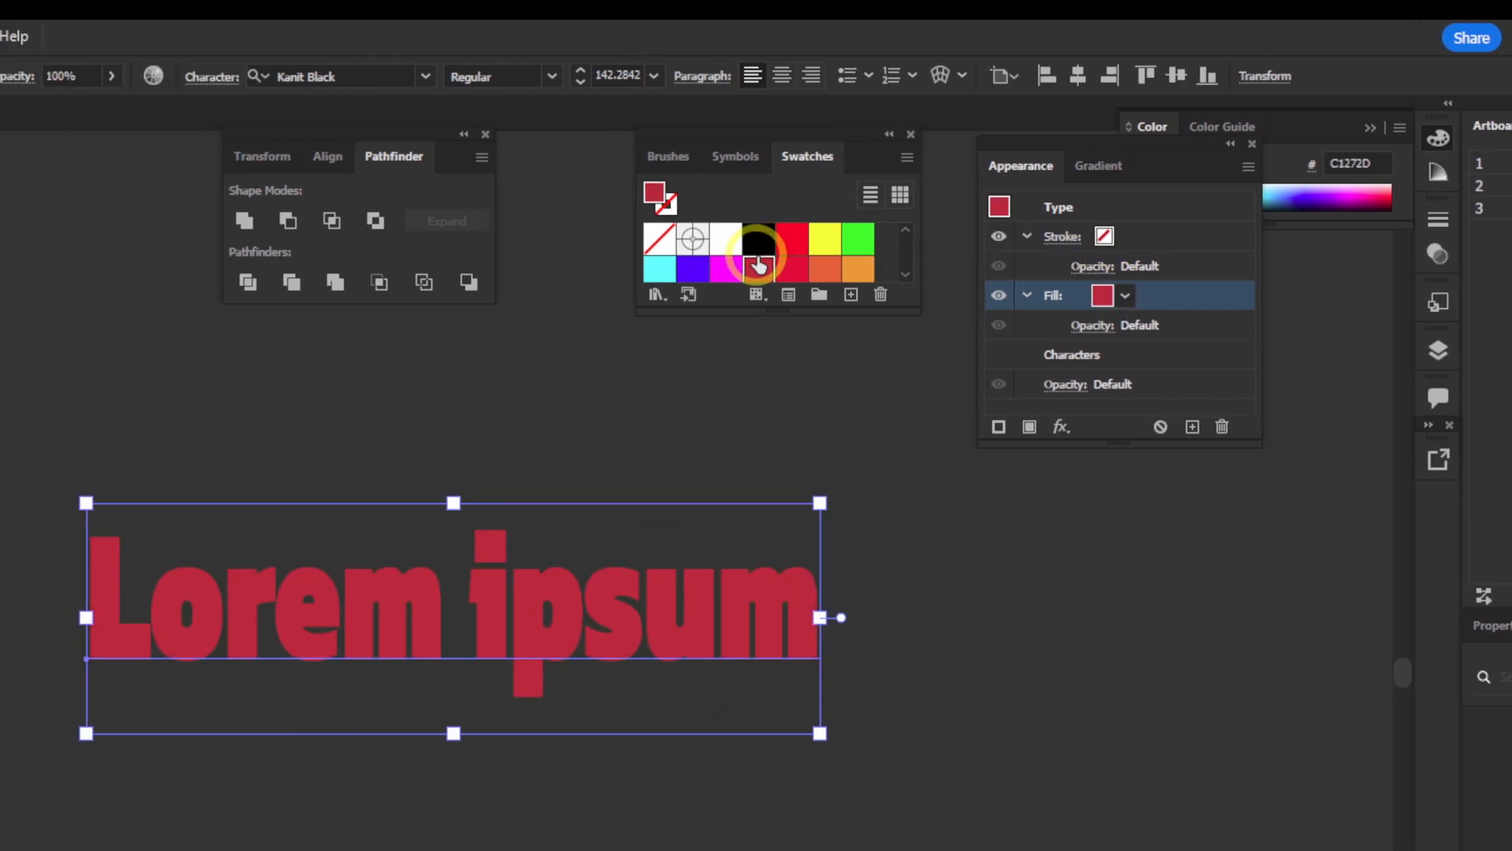
Step: Fill the text with the white-to-black linear gradient and move its white stop to about 50% location
scroll(726, 261, down, 5)
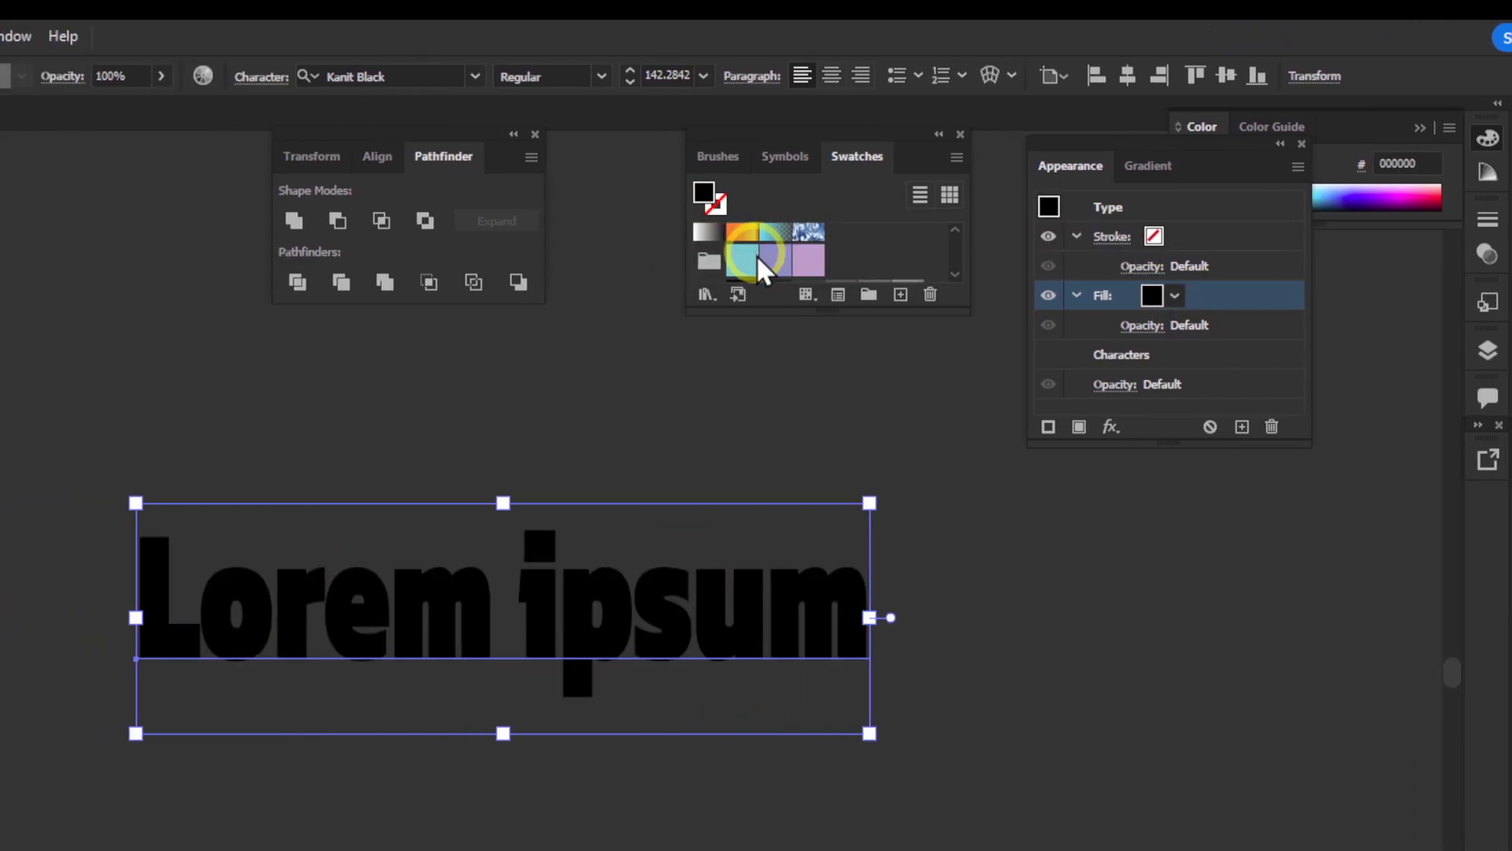
click(665, 235)
scroll(664, 239, down, 2)
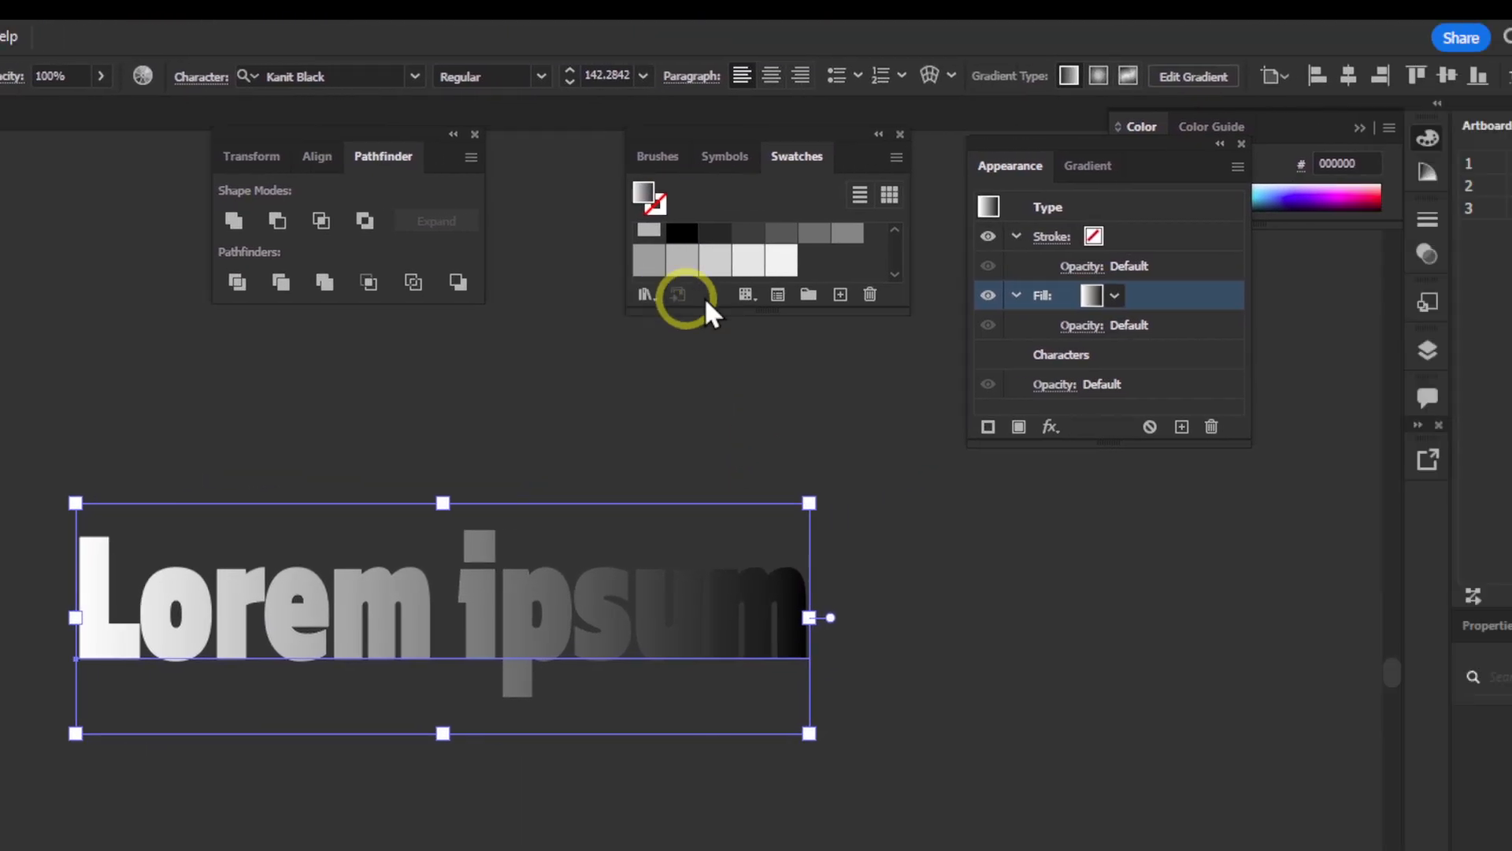
click(1197, 167)
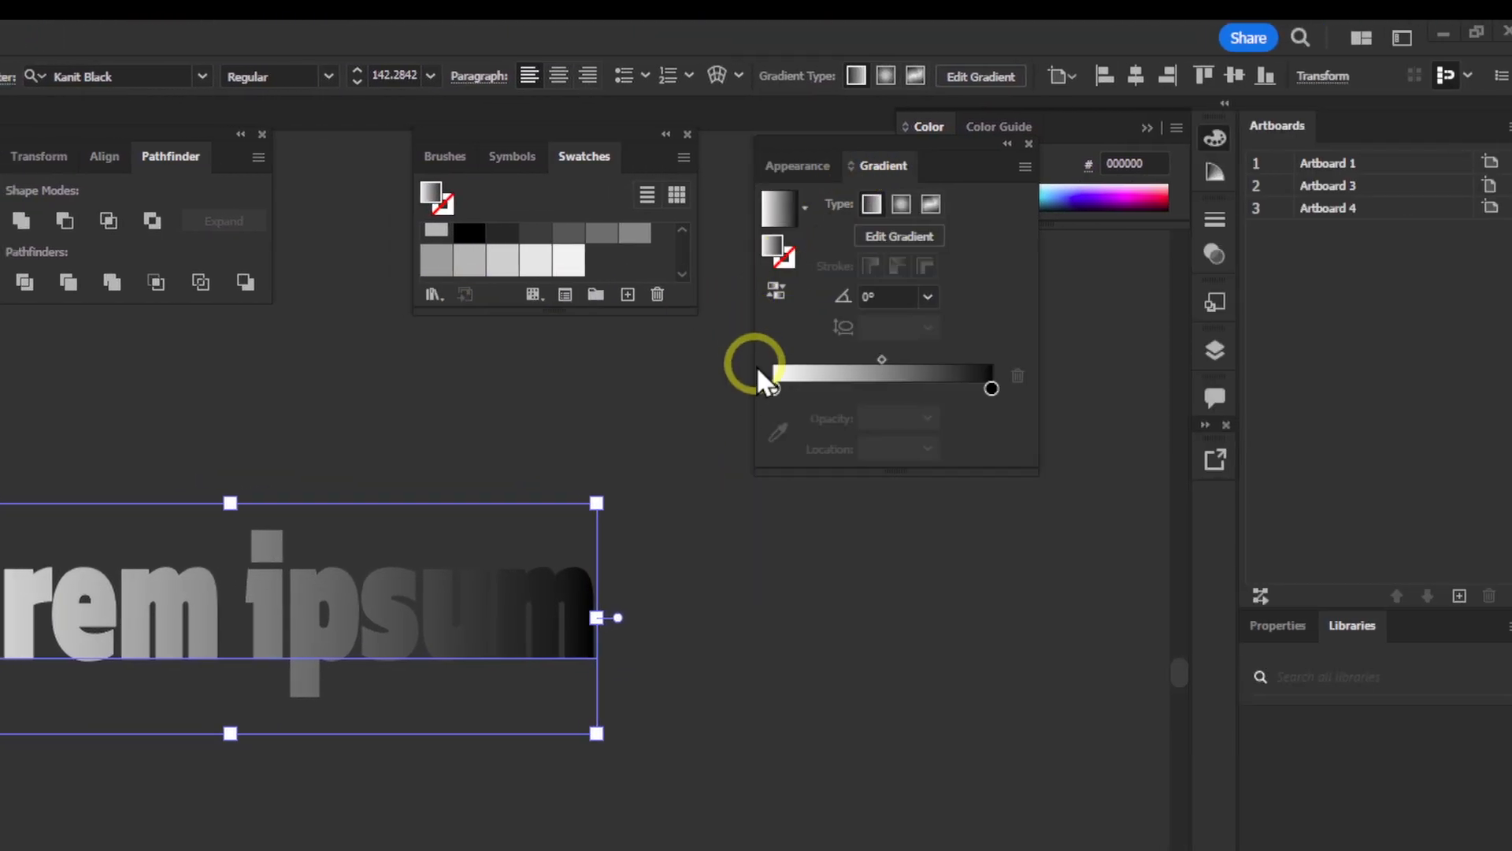
drag(772, 384, 865, 394)
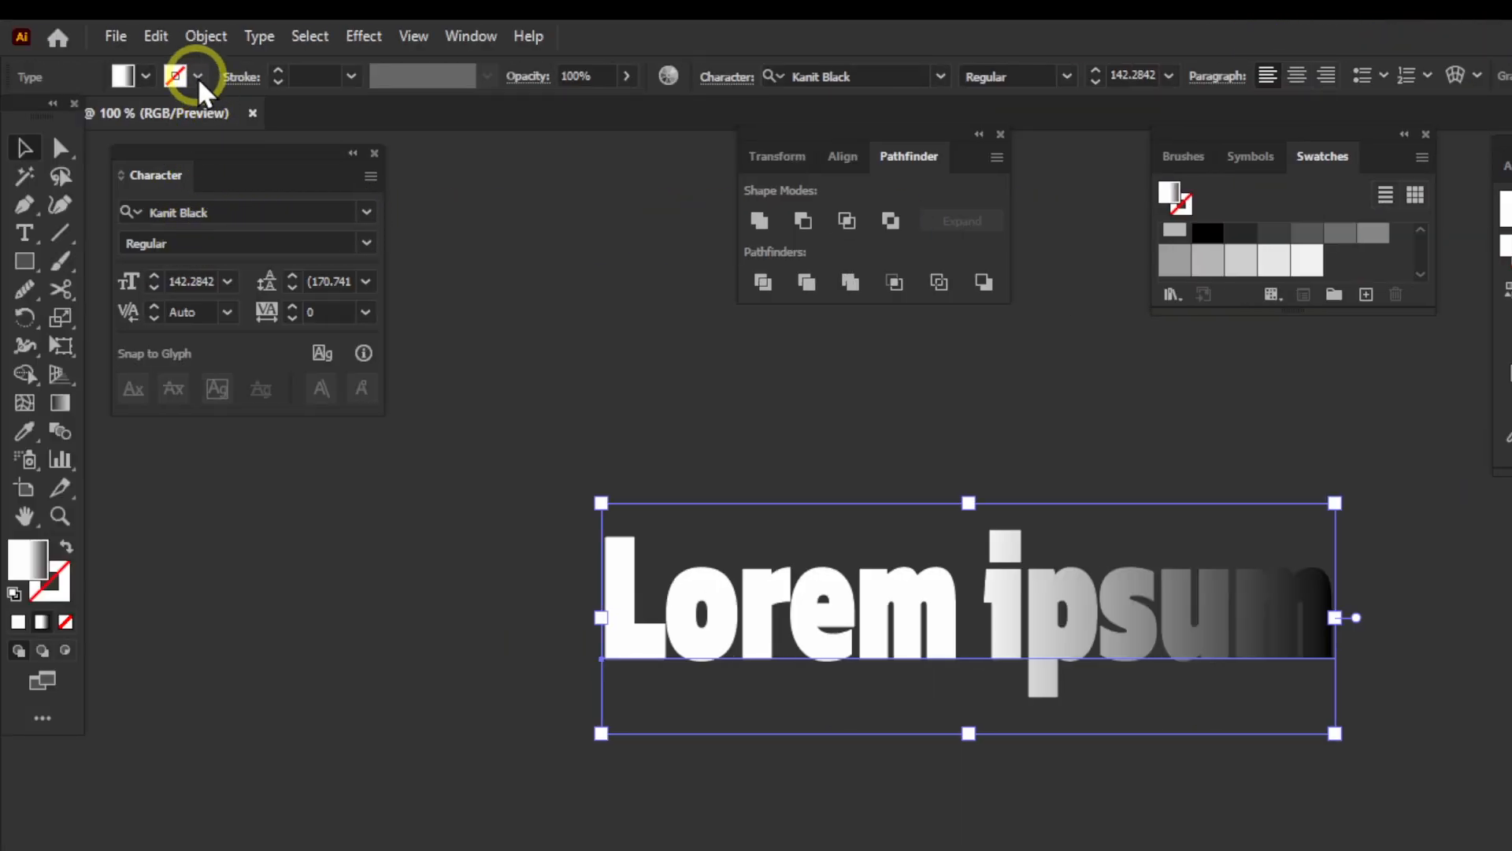
Step: Add a black stroke to the gradient text, trying 8 pt, 0.75 pt and 0.25 pt before setting it to 40 pt
click(352, 76)
click(384, 358)
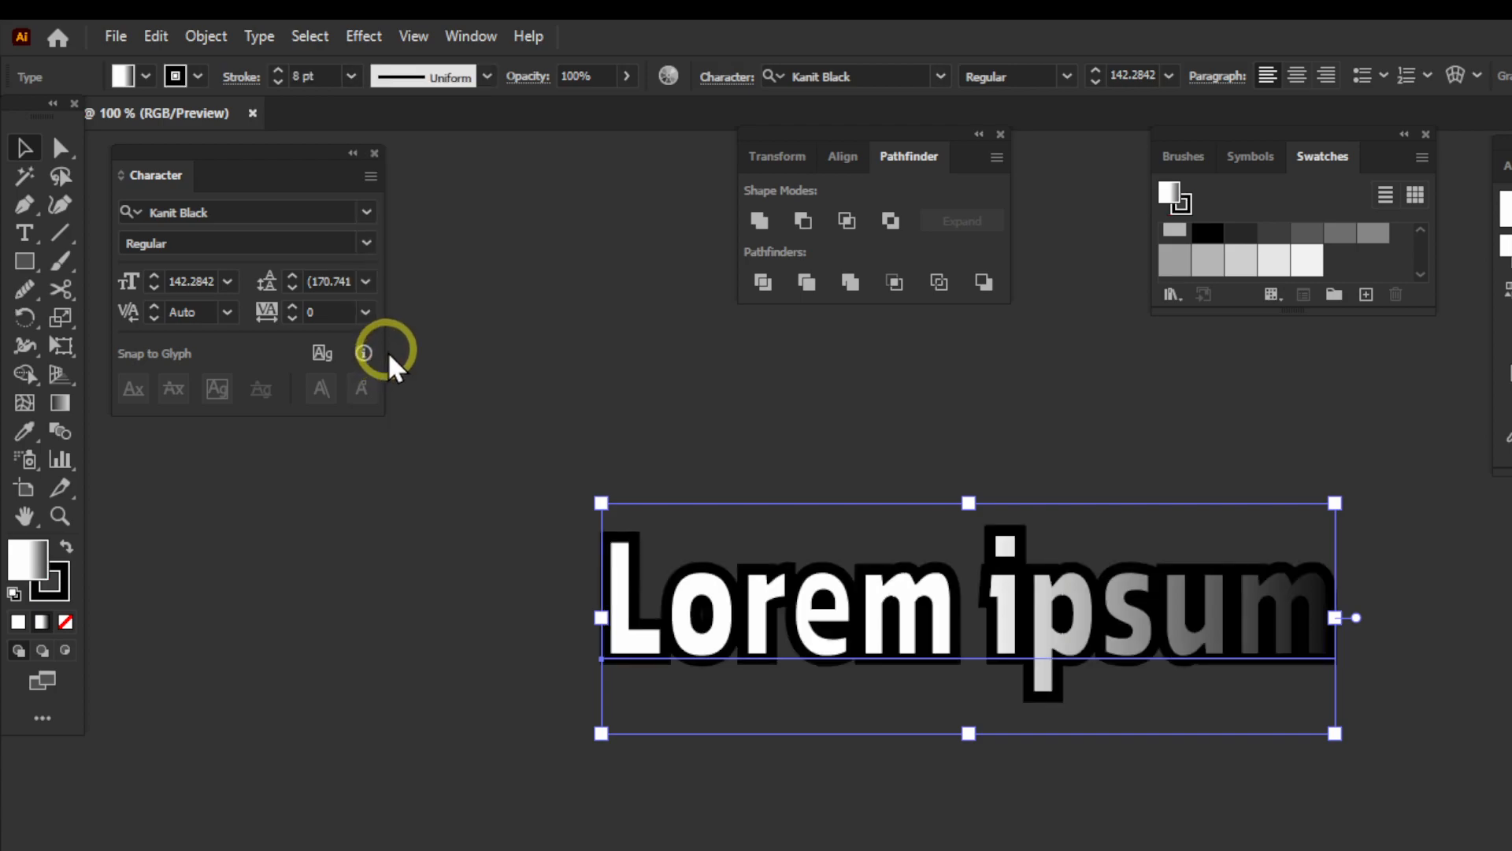
click(351, 76)
click(379, 155)
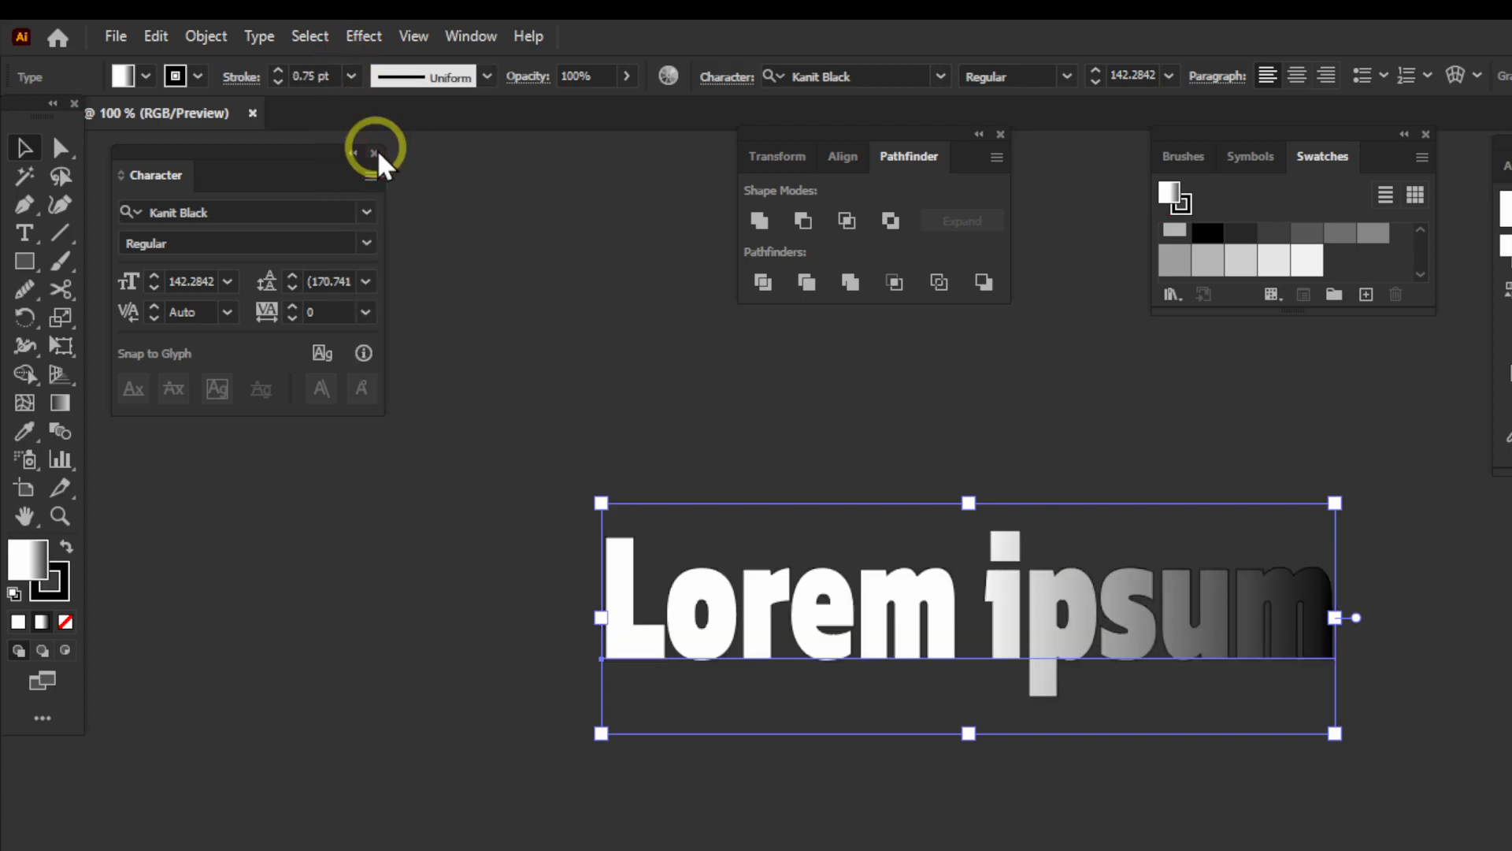
click(372, 104)
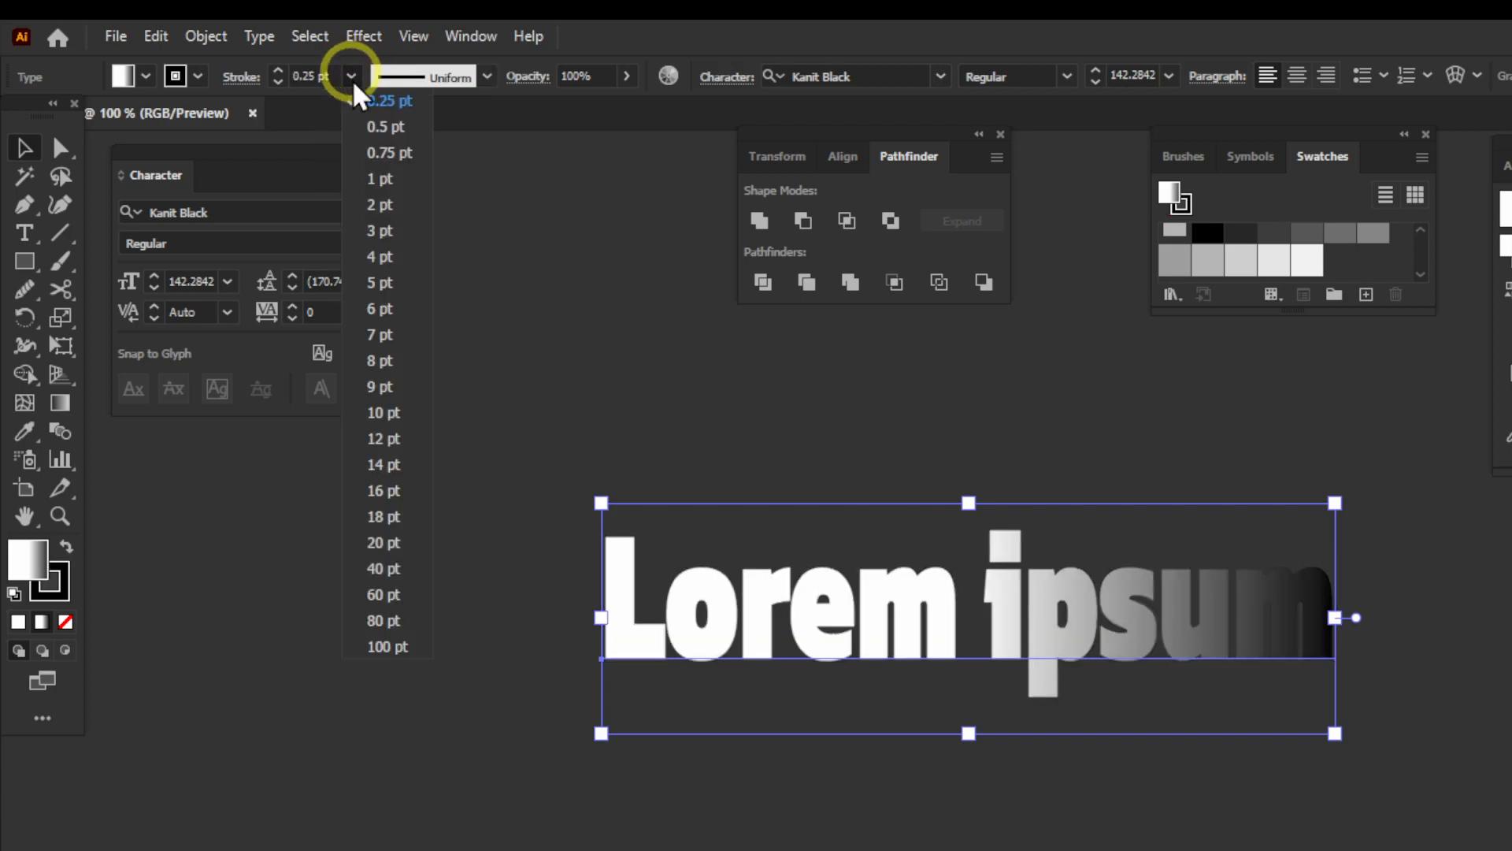
click(385, 568)
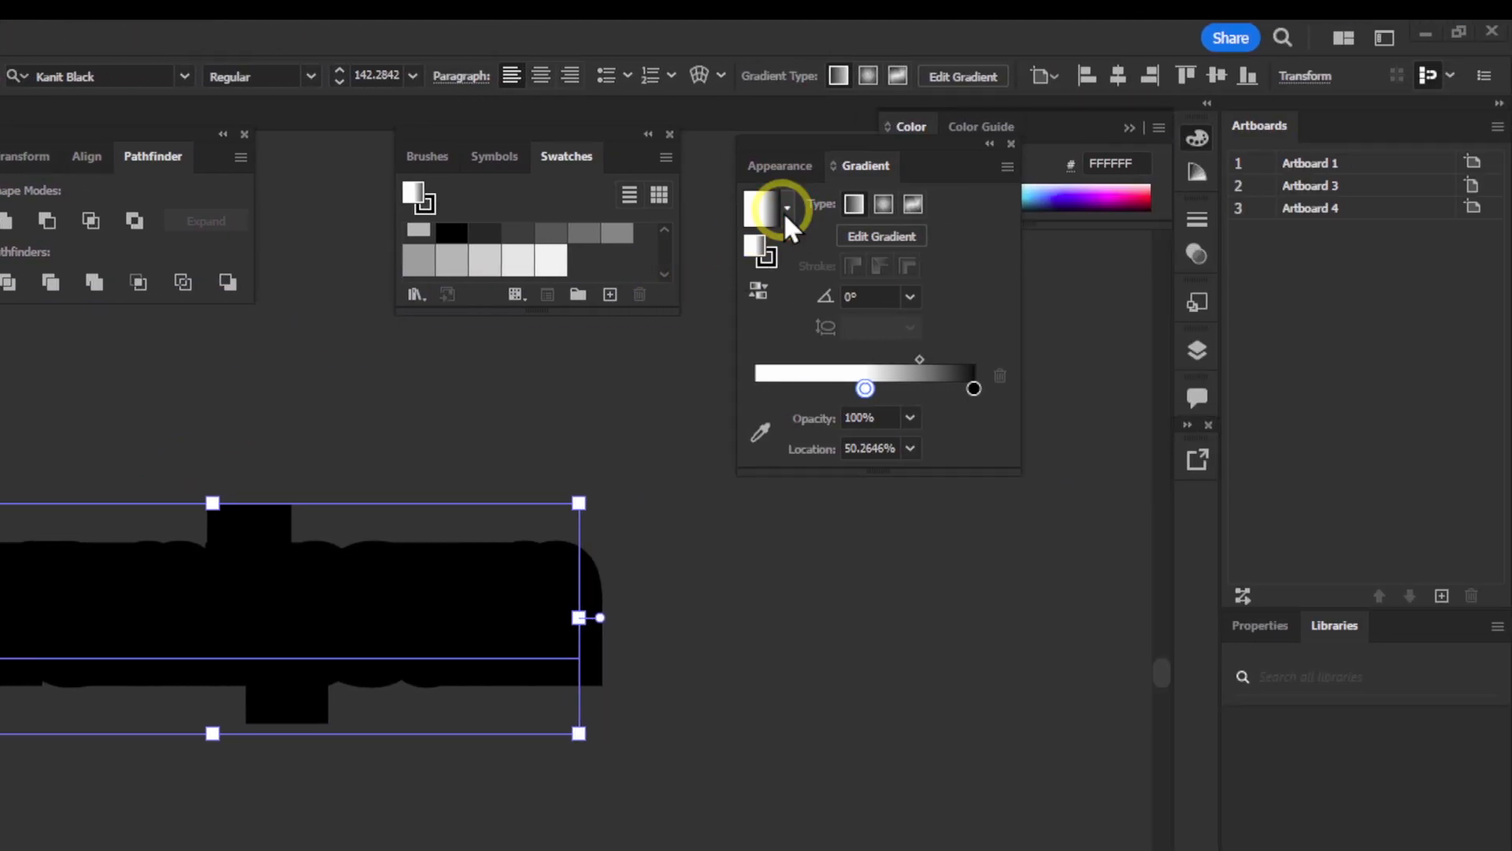
Step: Set the text's fill to black and reduce its stroke weight to 1 pt
click(452, 233)
scroll(478, 253, down, 3)
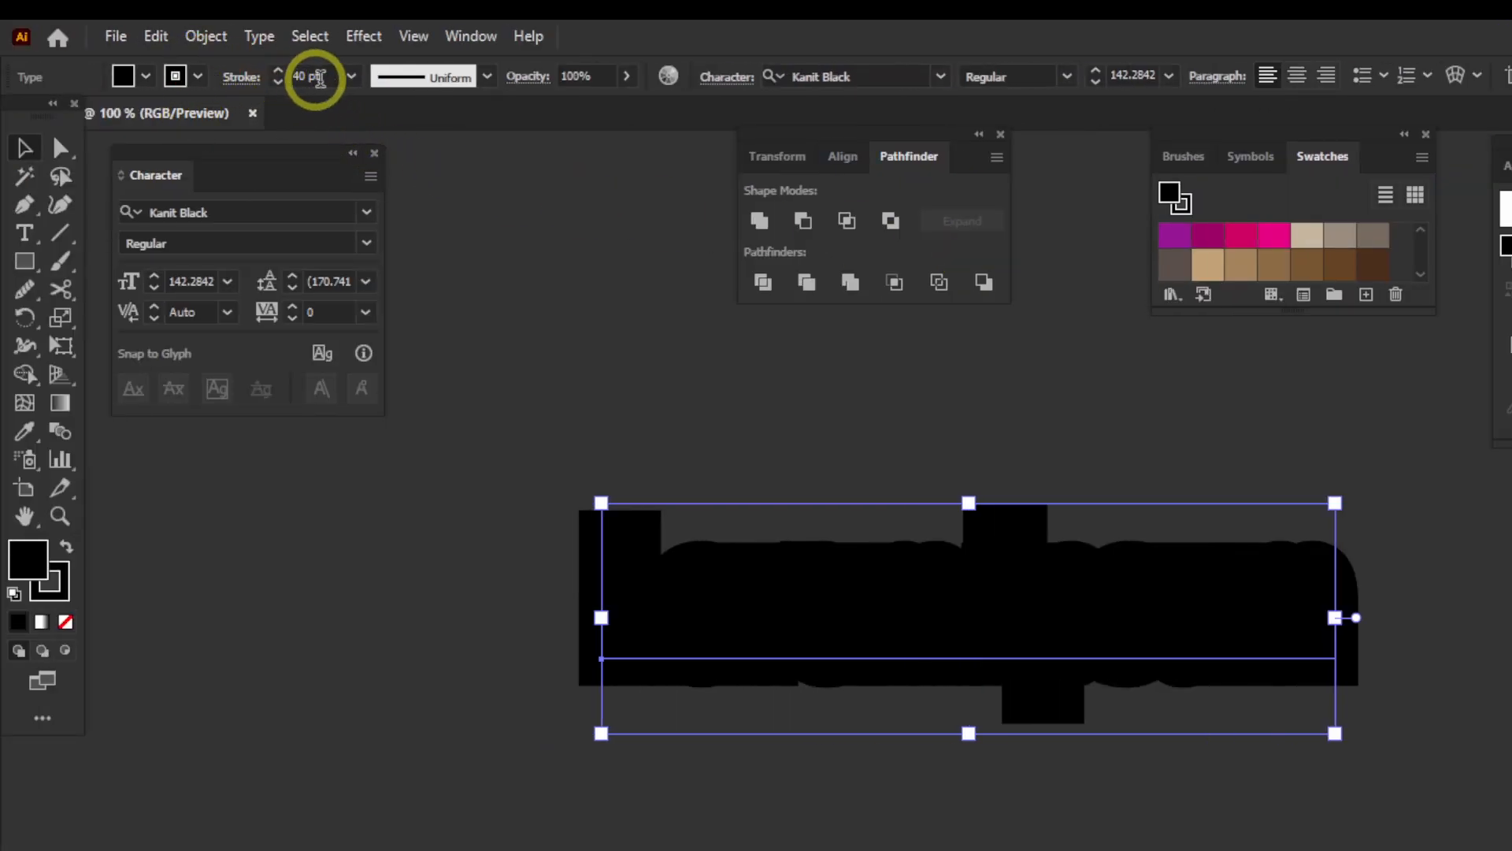
click(345, 79)
click(389, 214)
click(350, 94)
click(372, 217)
click(350, 77)
click(379, 179)
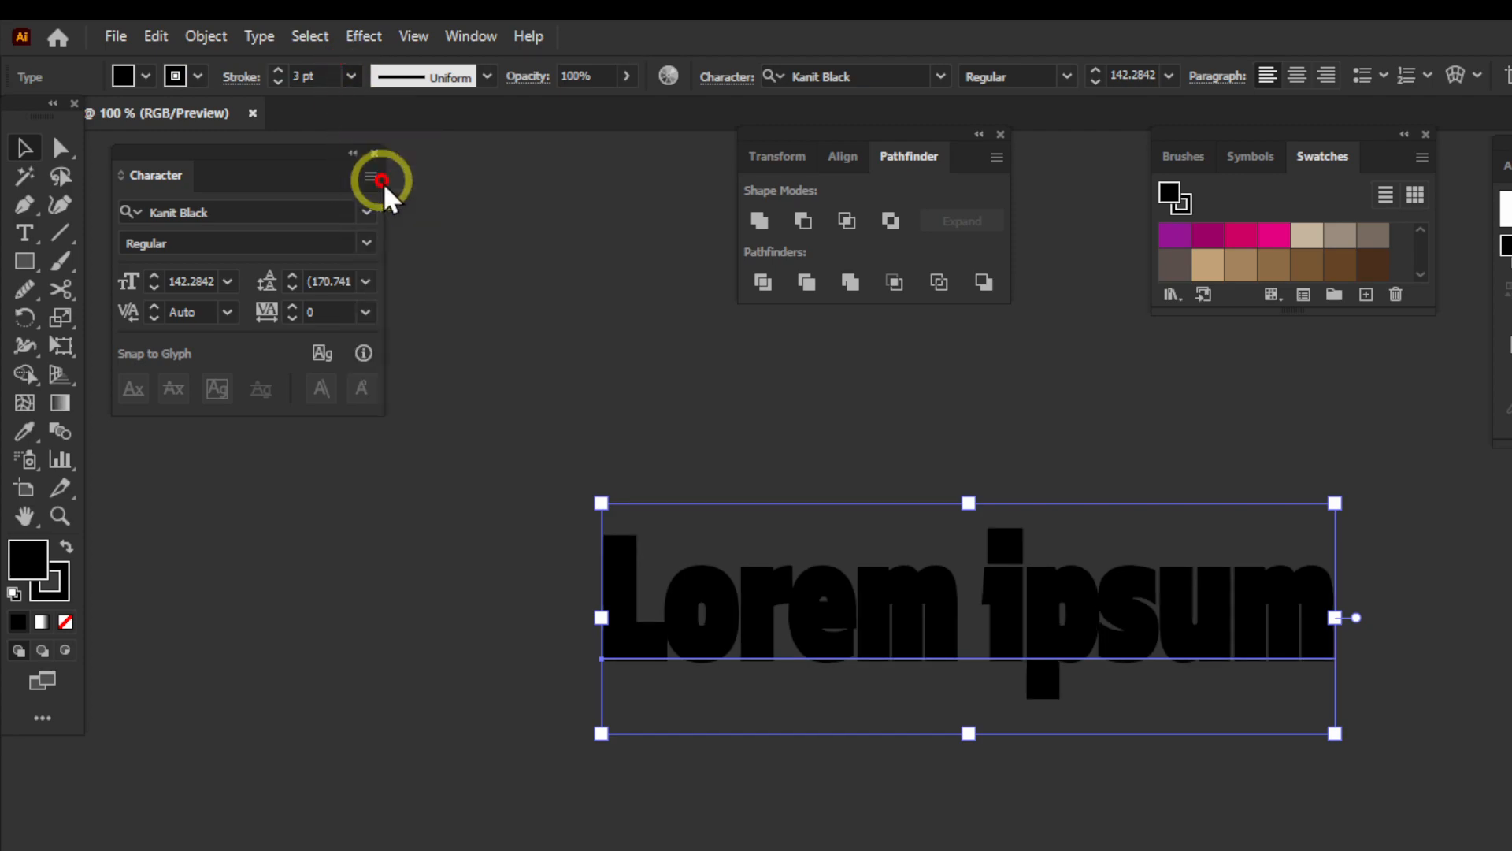
click(350, 76)
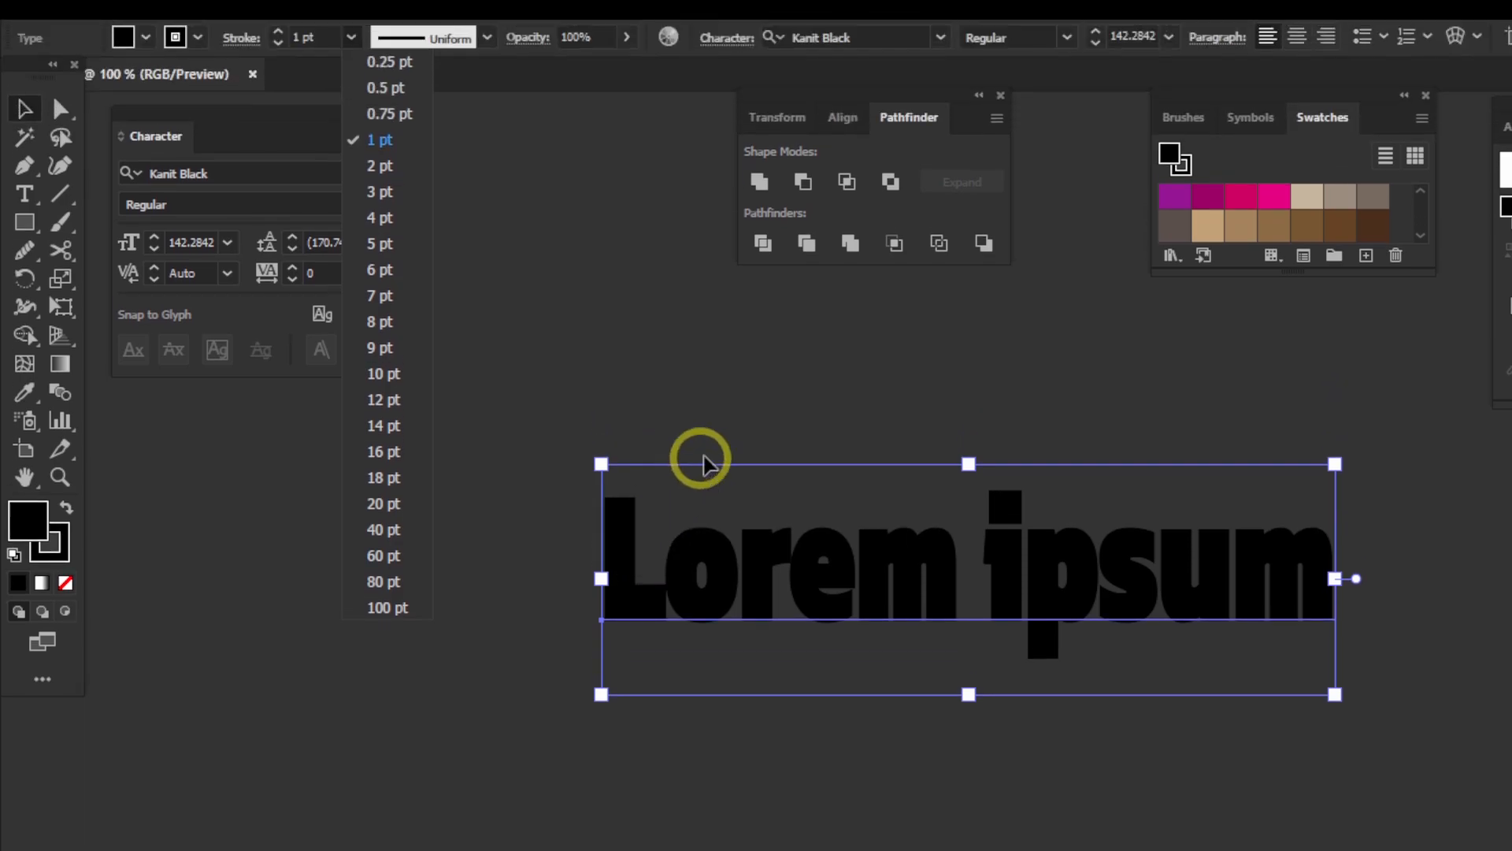
Step: Examine the character-level fill and stroke attributes of the text in its Appearance
click(758, 173)
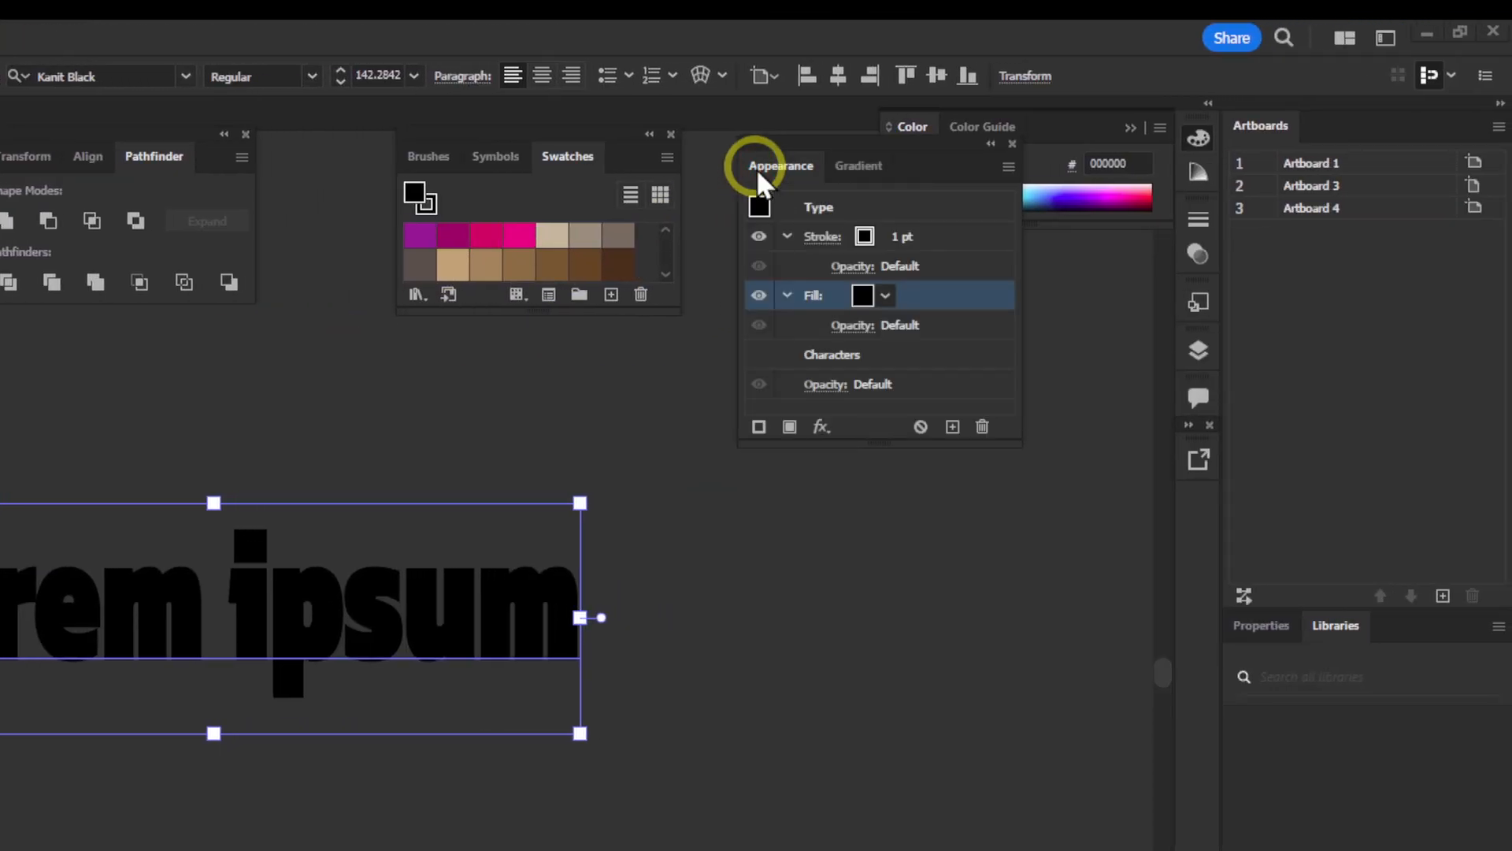
double_click(847, 361)
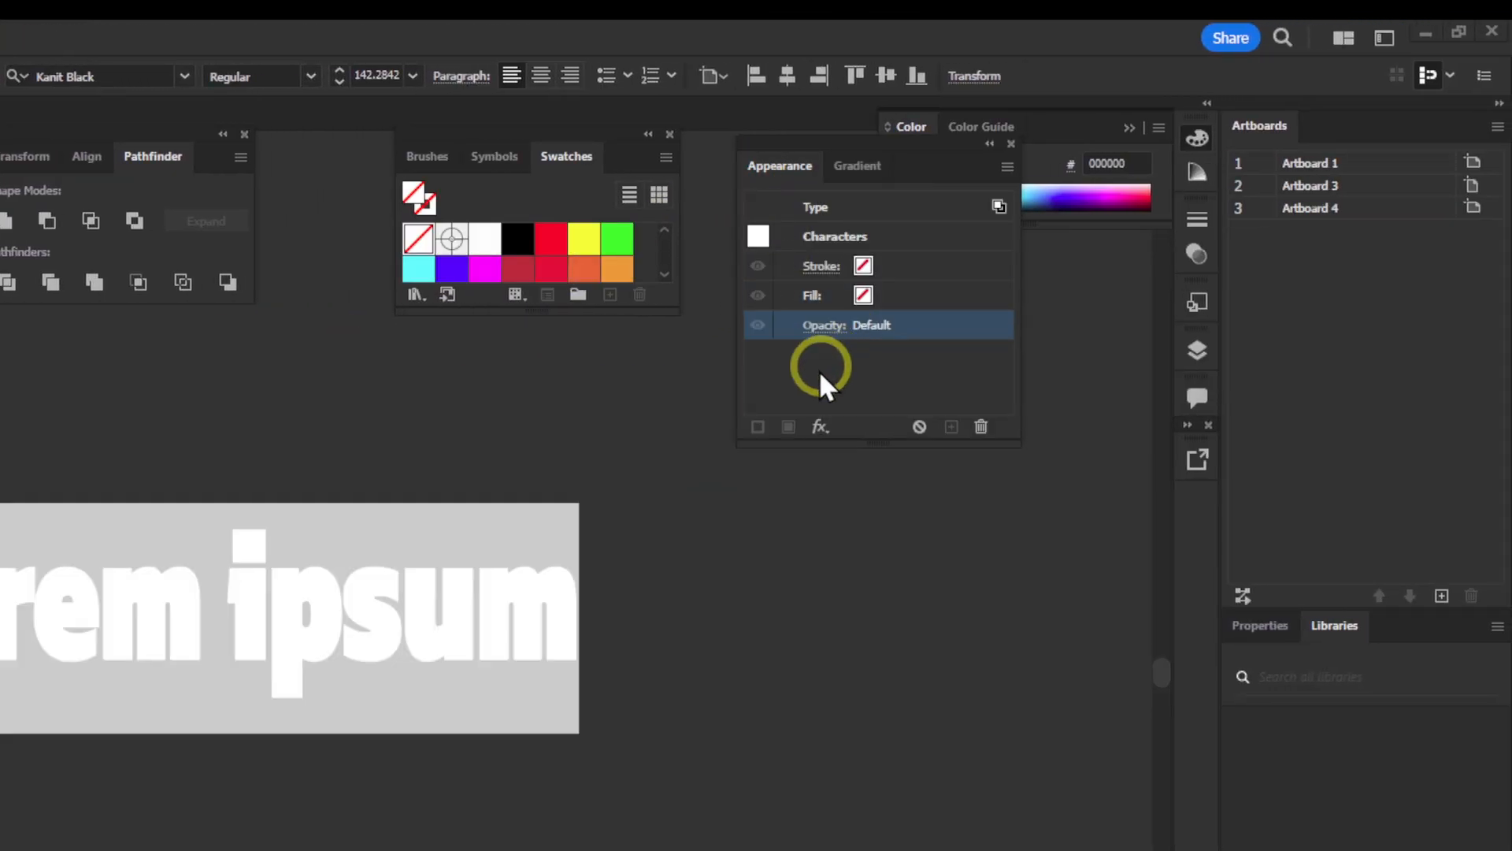
click(418, 587)
double_click(757, 443)
click(756, 443)
triple_click(757, 443)
click(756, 443)
Step: Insert a capital "A" after the "i" of "ipsum" in the text
click(816, 426)
click(817, 426)
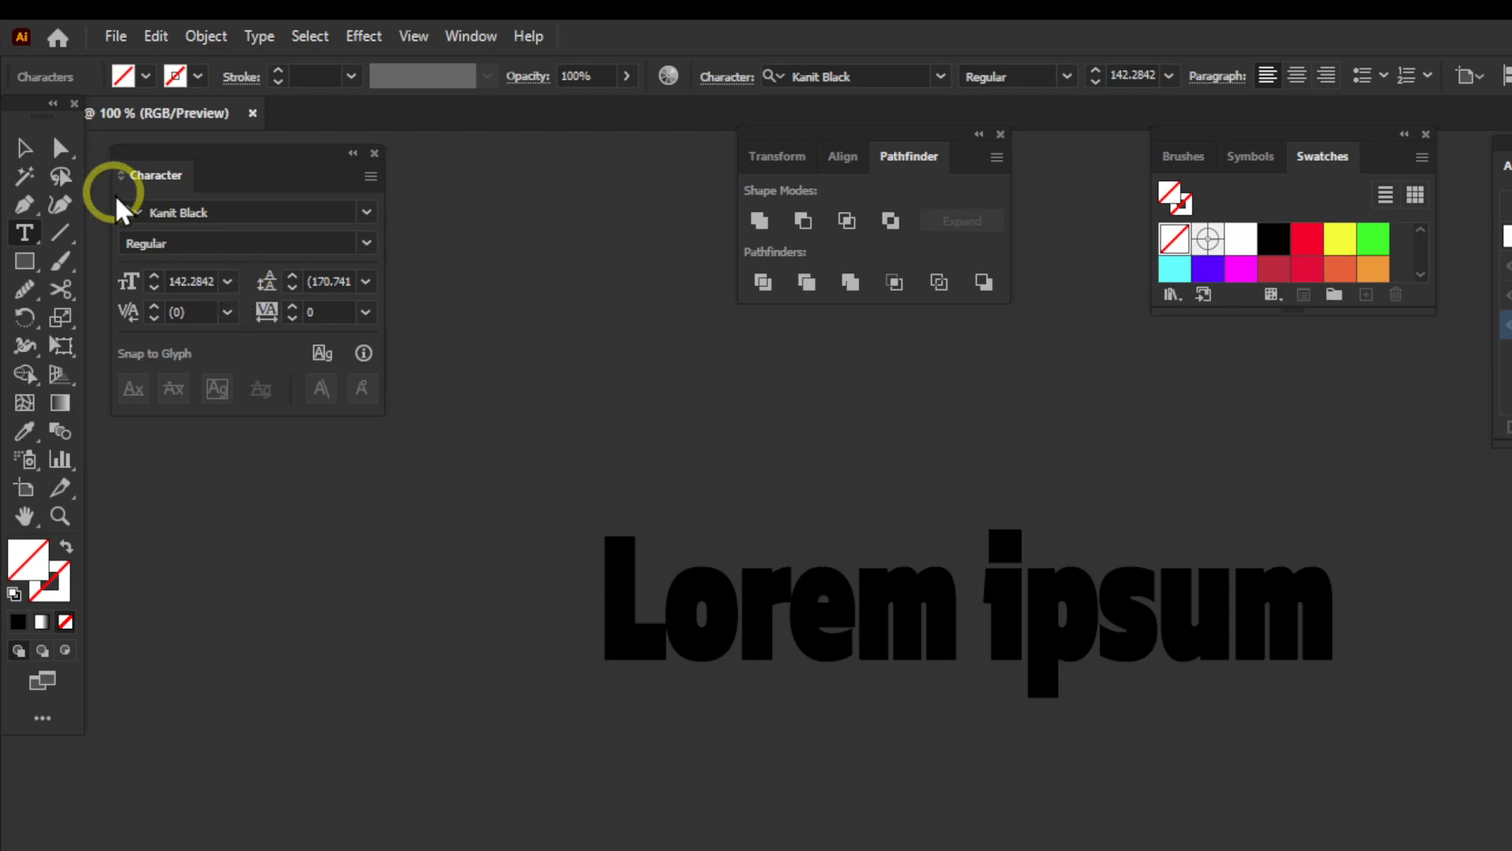
text(A)
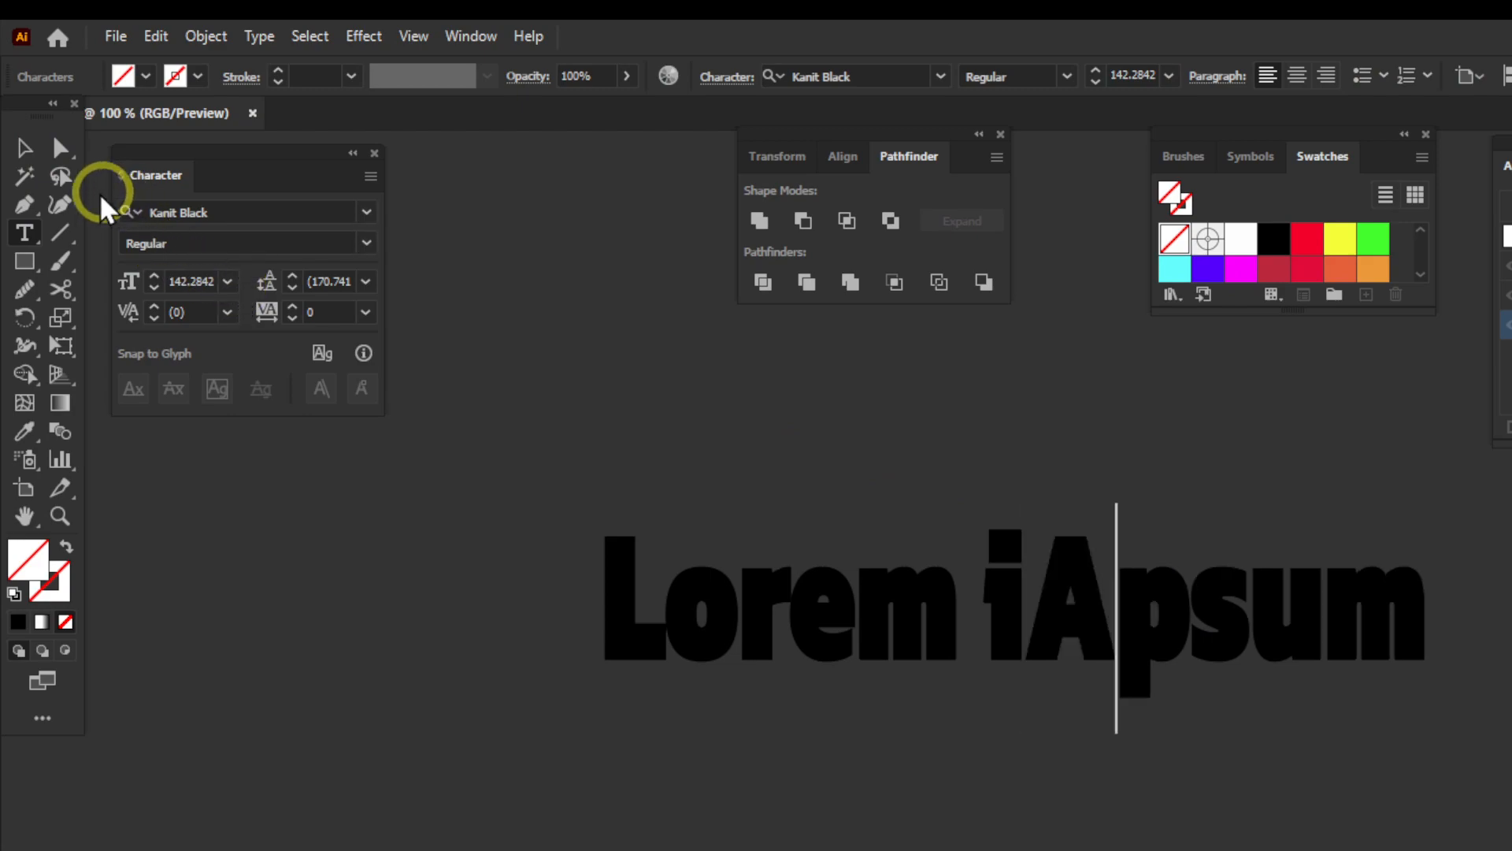
click(26, 149)
Step: Place a copy of the text directly below the original and give all of the copy's characters an 18 pt stroke
drag(891, 631, 1071, 701)
drag(756, 449, 572, 533)
triple_click(755, 453)
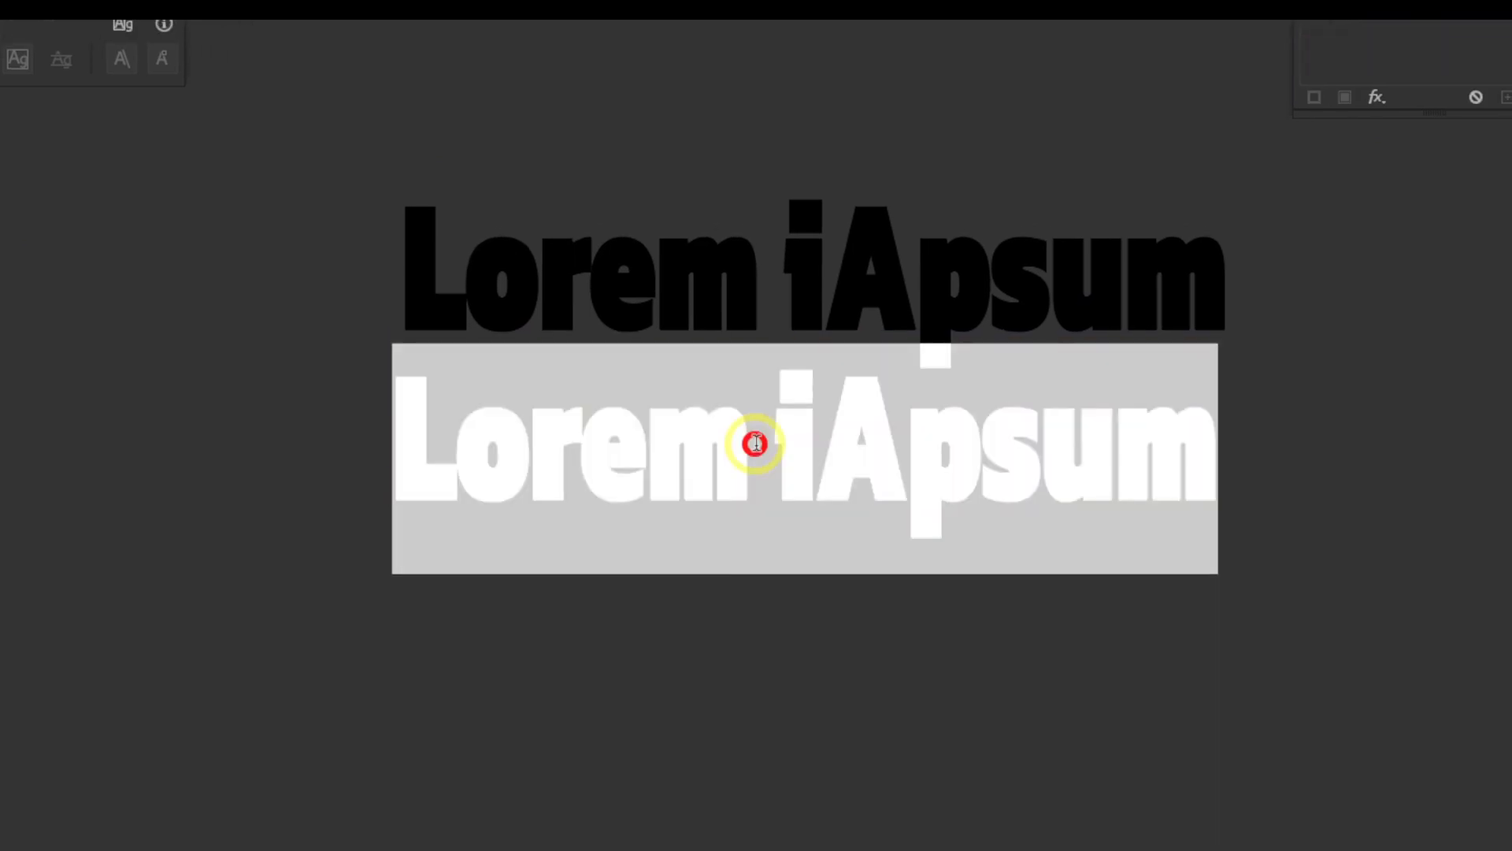
click(351, 76)
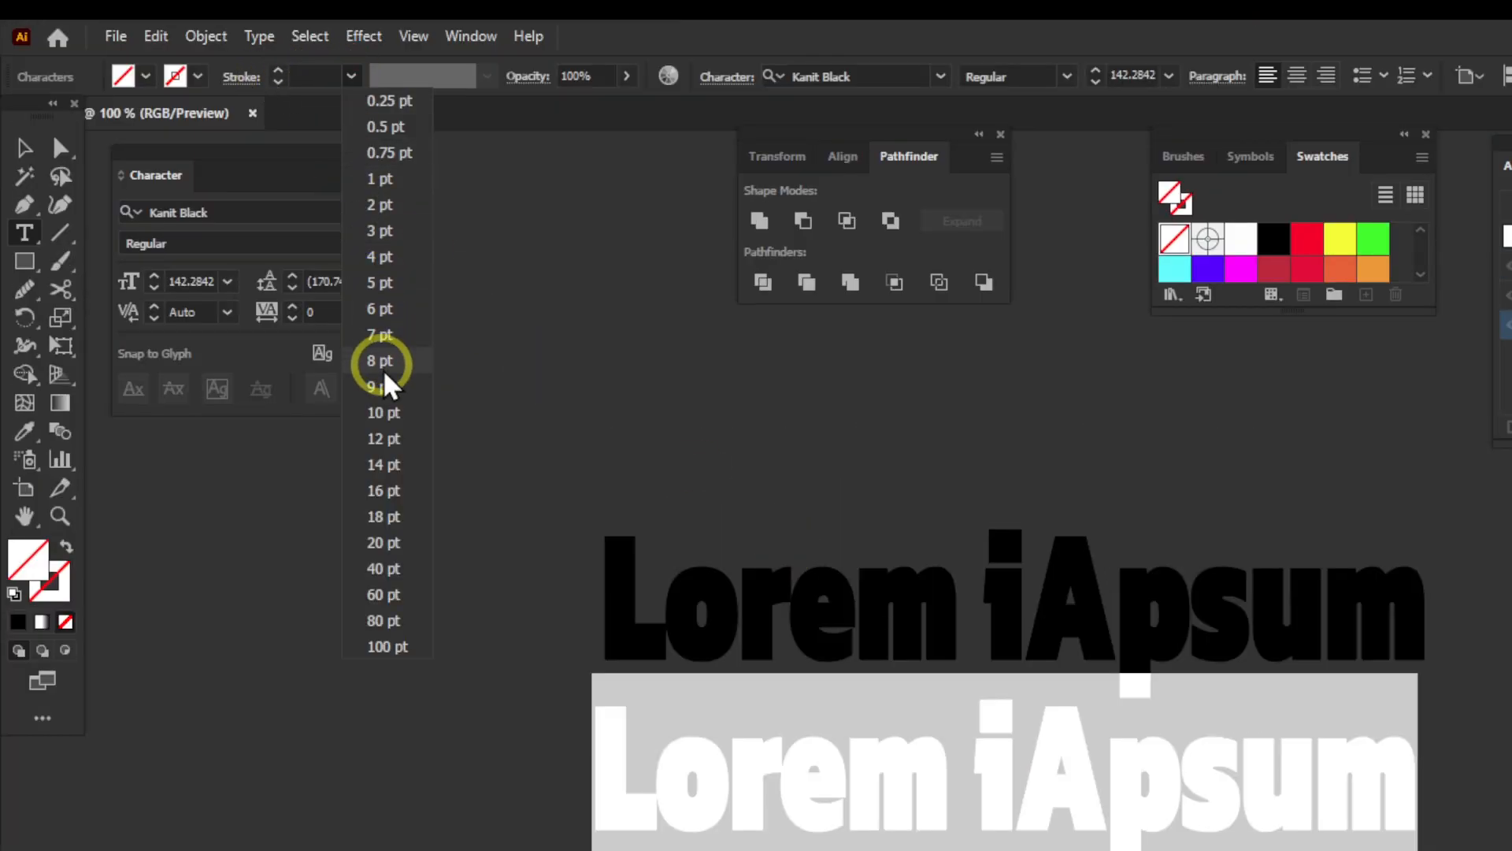
click(378, 442)
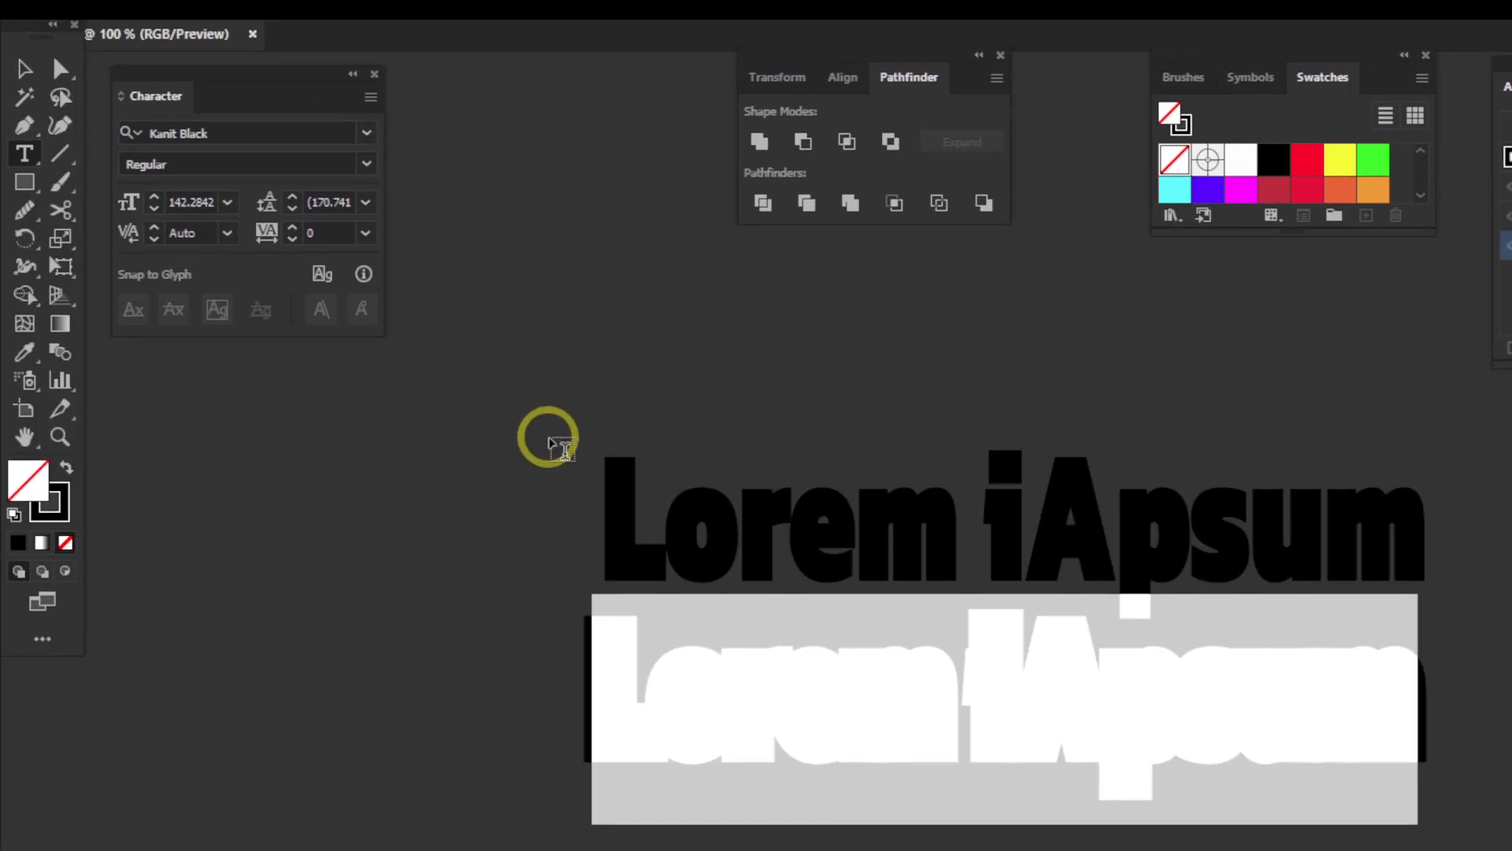
Step: Try a 5 pt stroke weight with only the text cursor placed inside the lower text
click(752, 692)
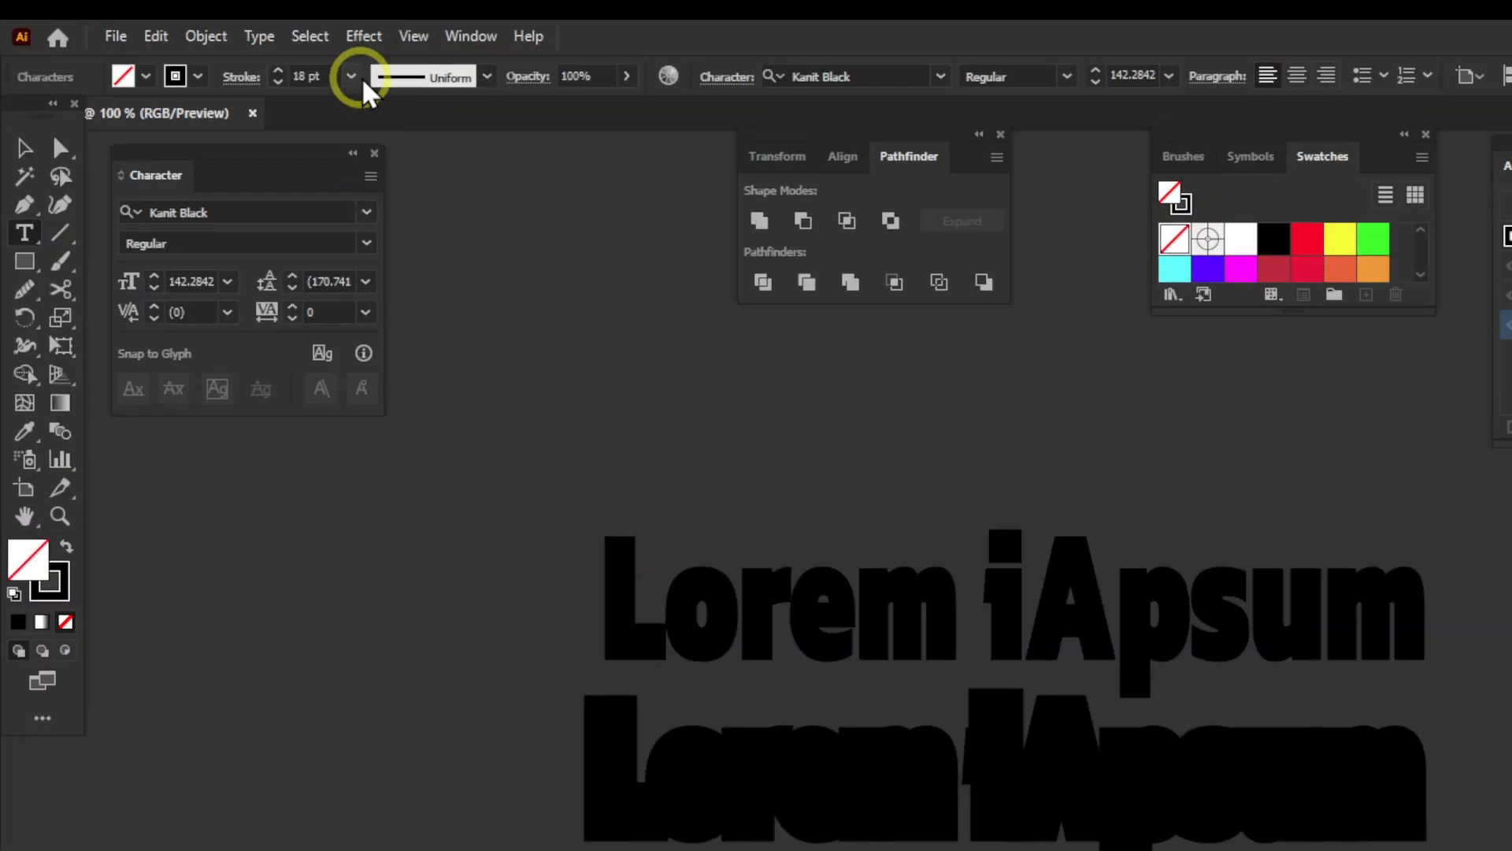
click(348, 75)
click(382, 299)
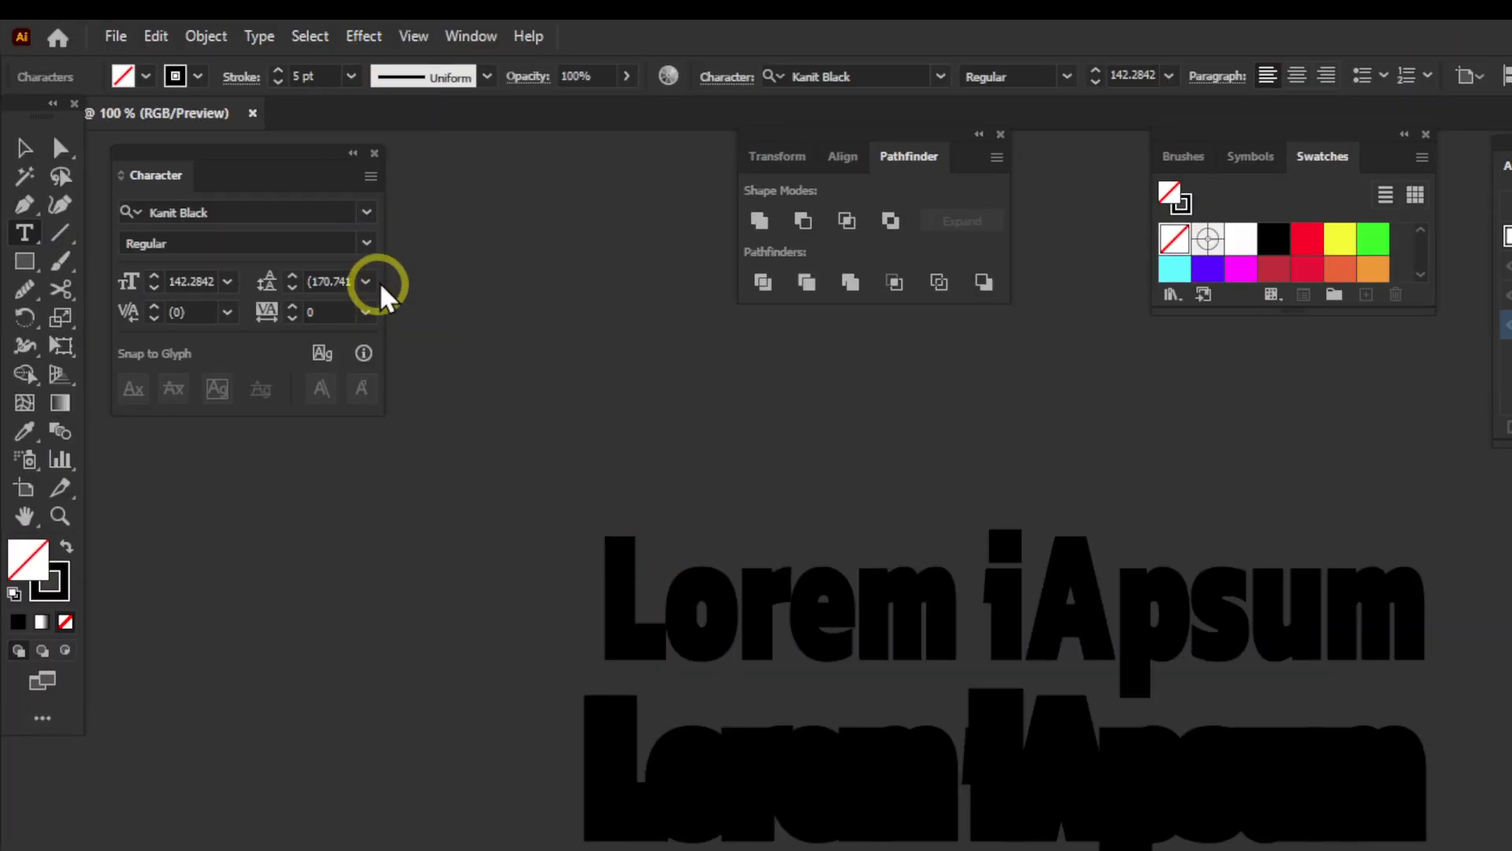
click(709, 712)
Step: Select the lower text as a type object and set its stroke weight to 9 pt
key(Escape)
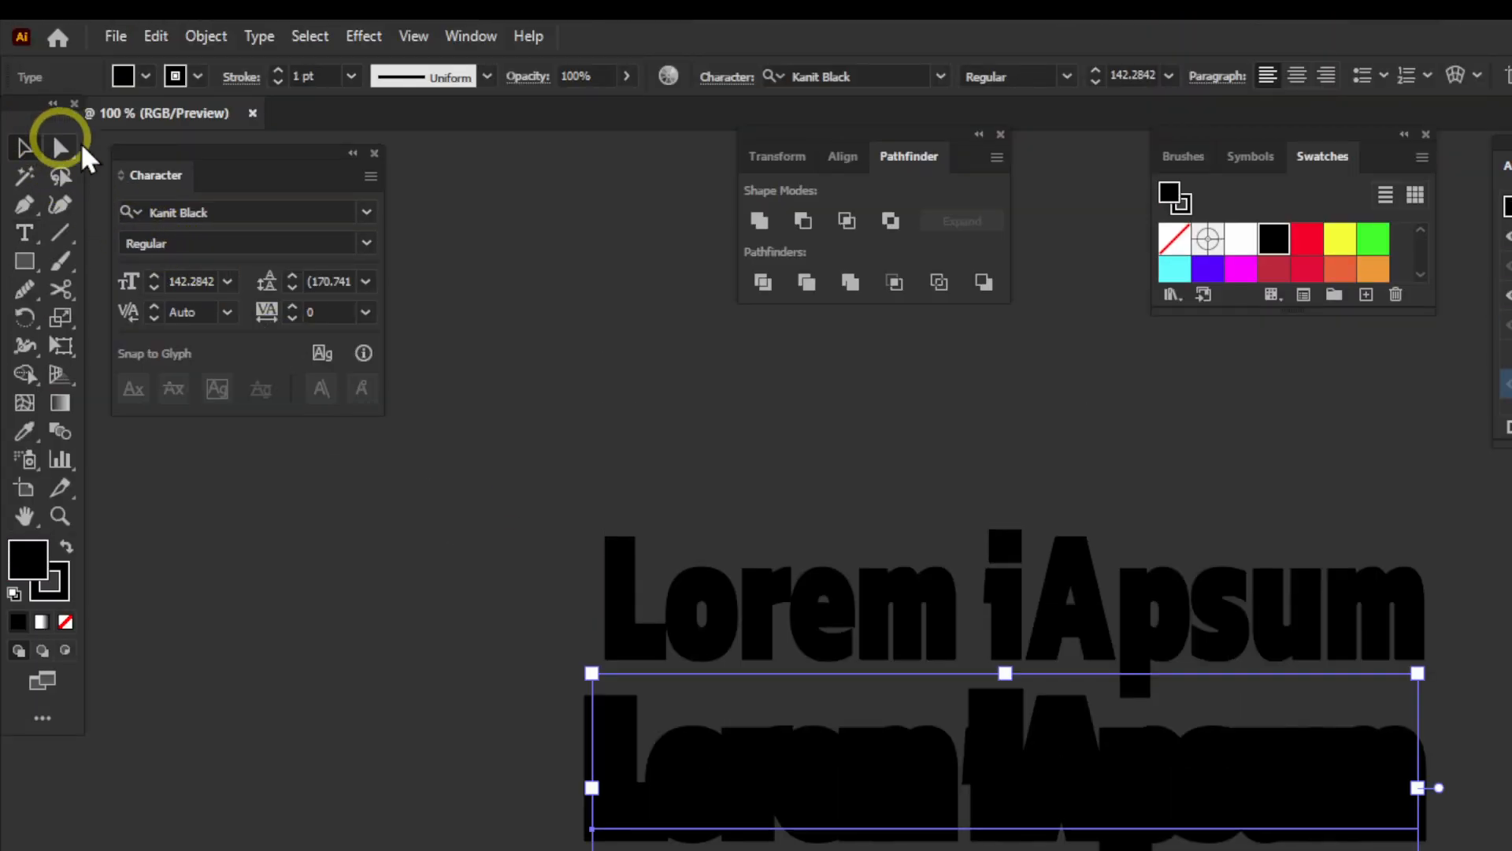
click(350, 76)
click(384, 379)
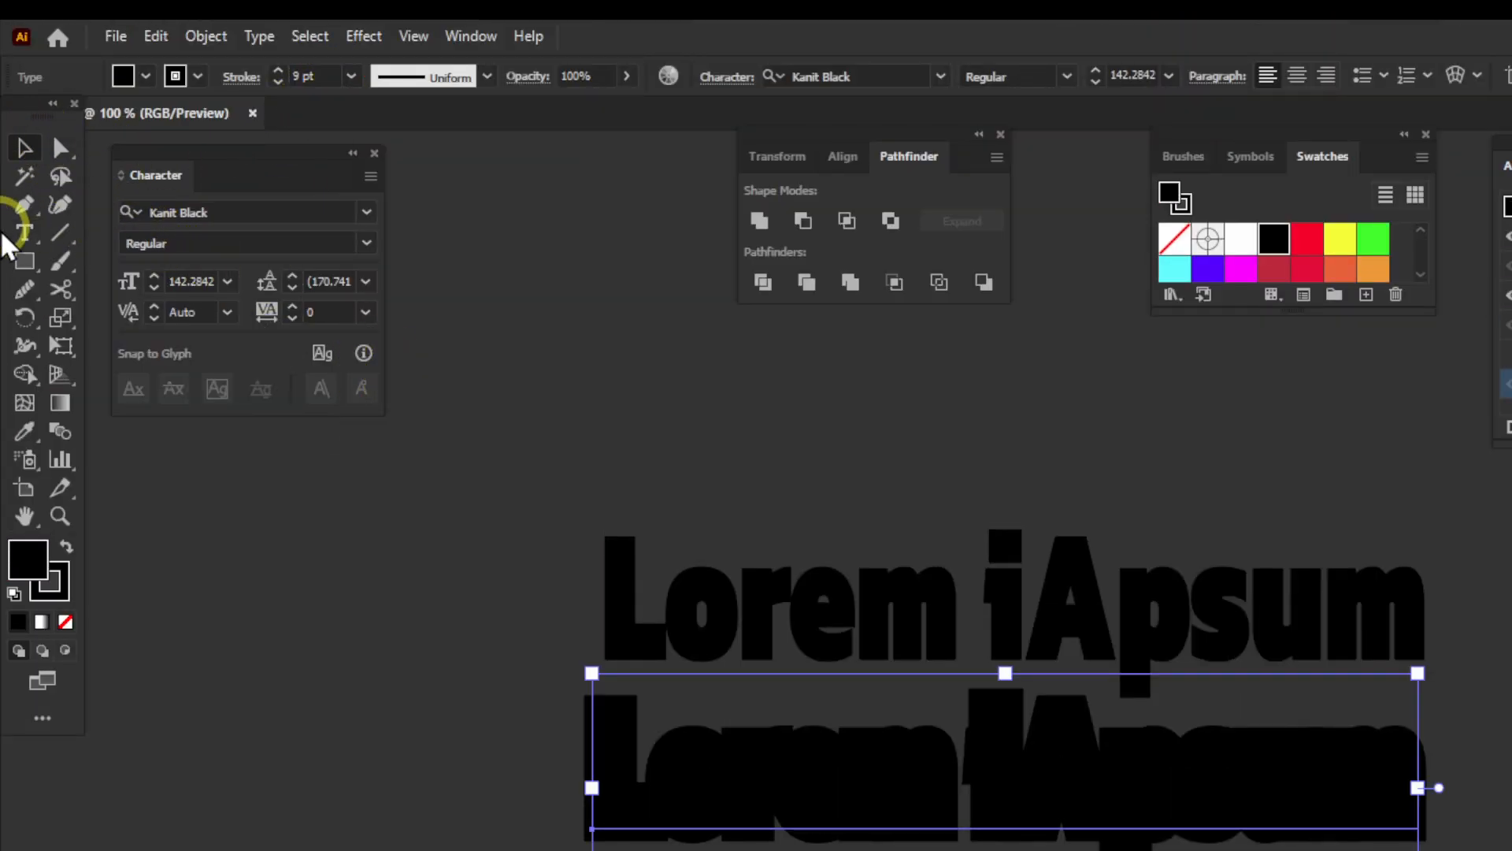
Step: Select all characters of the lower text and set their stroke weight to 5 pt
click(27, 233)
click(661, 753)
key(ctrl+a)
click(351, 76)
click(362, 297)
click(735, 792)
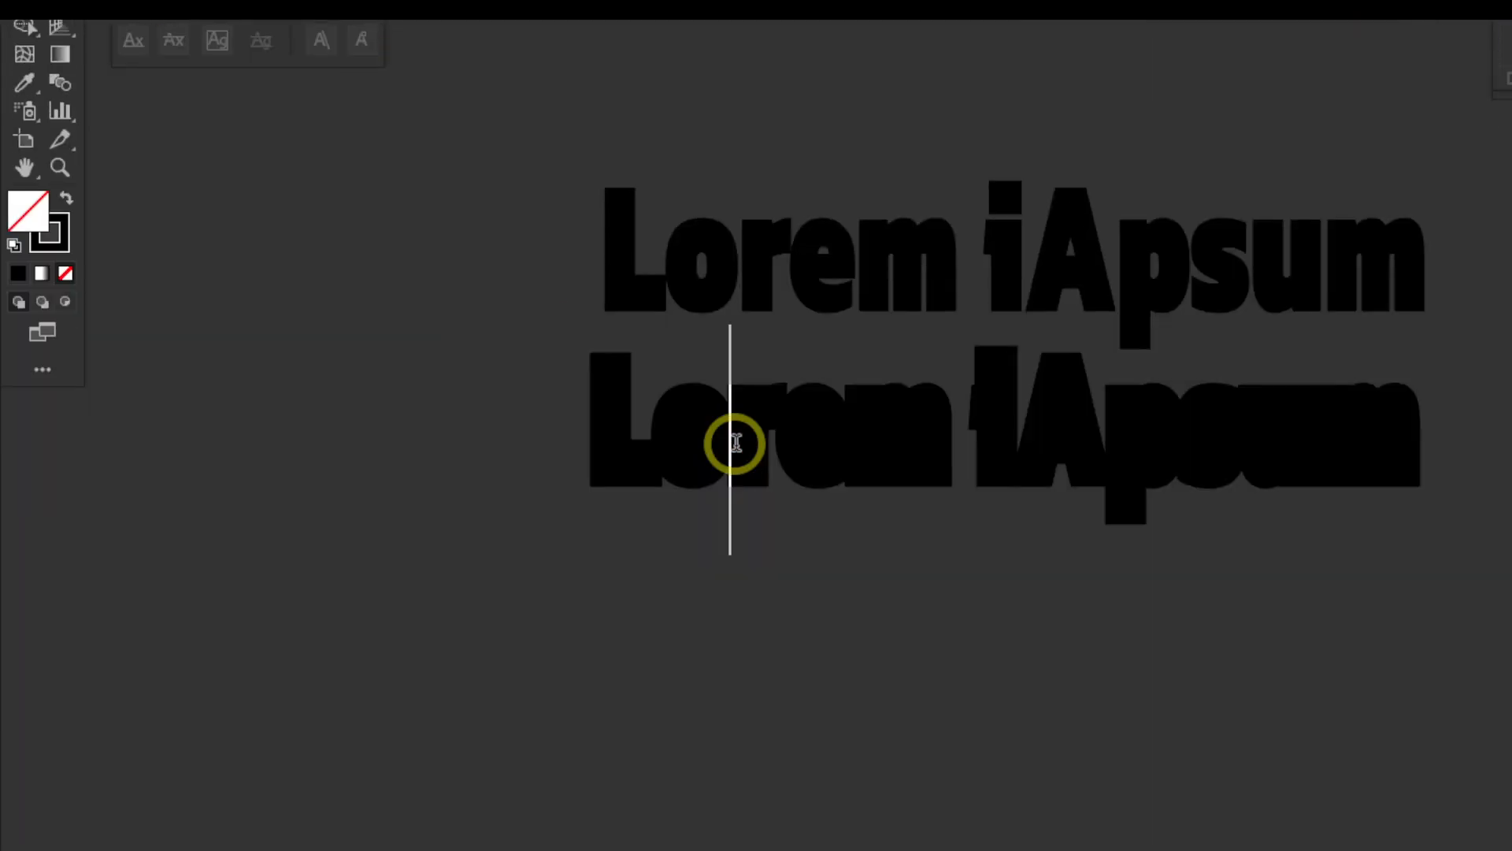
Step: Reselect the lower text's characters and try stroke weights of 3 pt and 6 pt before setting 0.75 pt
triple_click(735, 442)
click(351, 76)
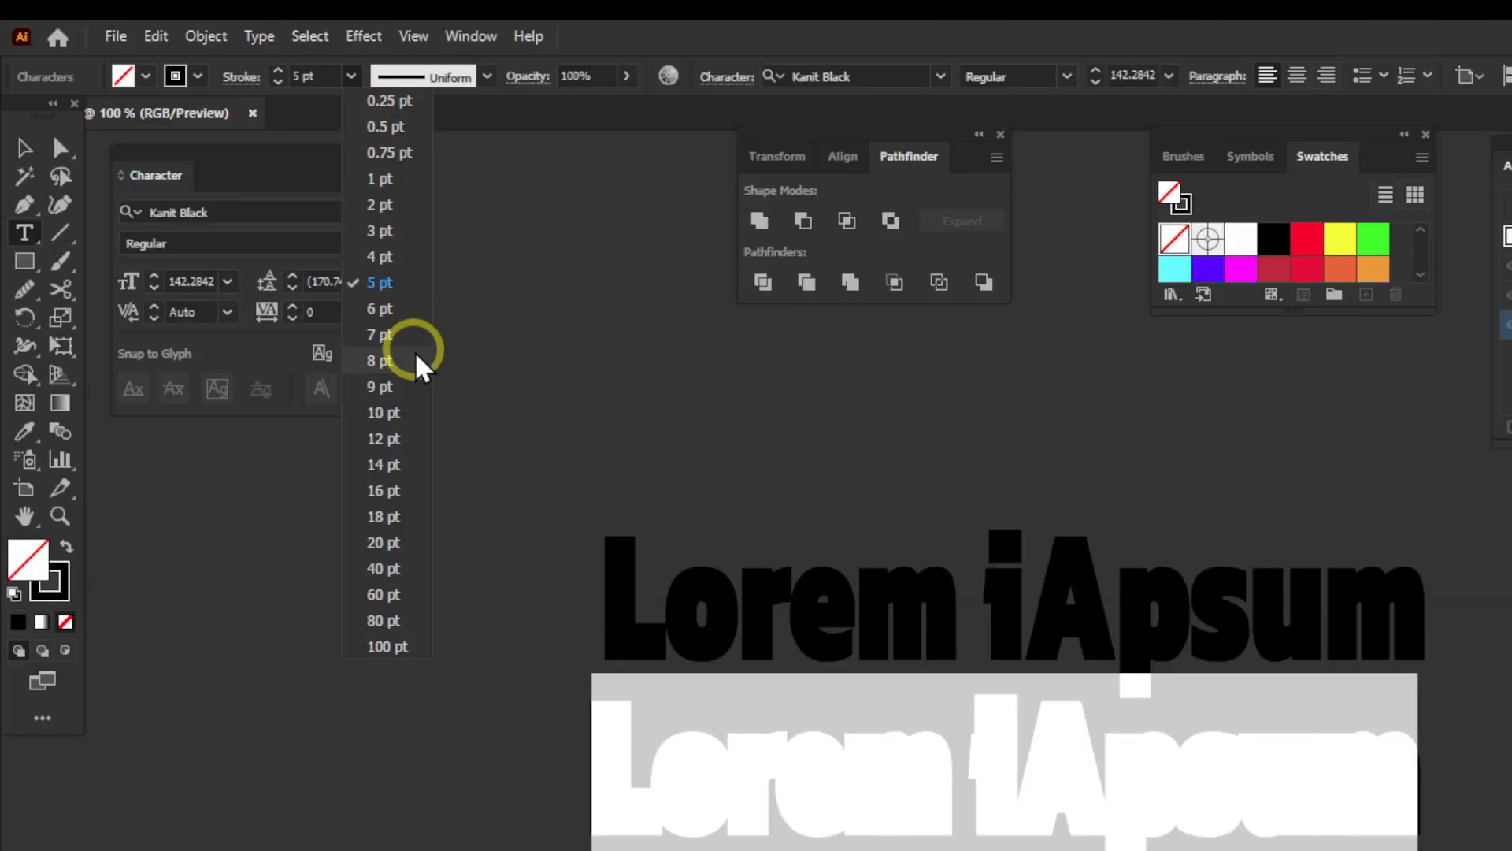
click(393, 232)
click(350, 77)
click(392, 312)
click(350, 76)
click(381, 162)
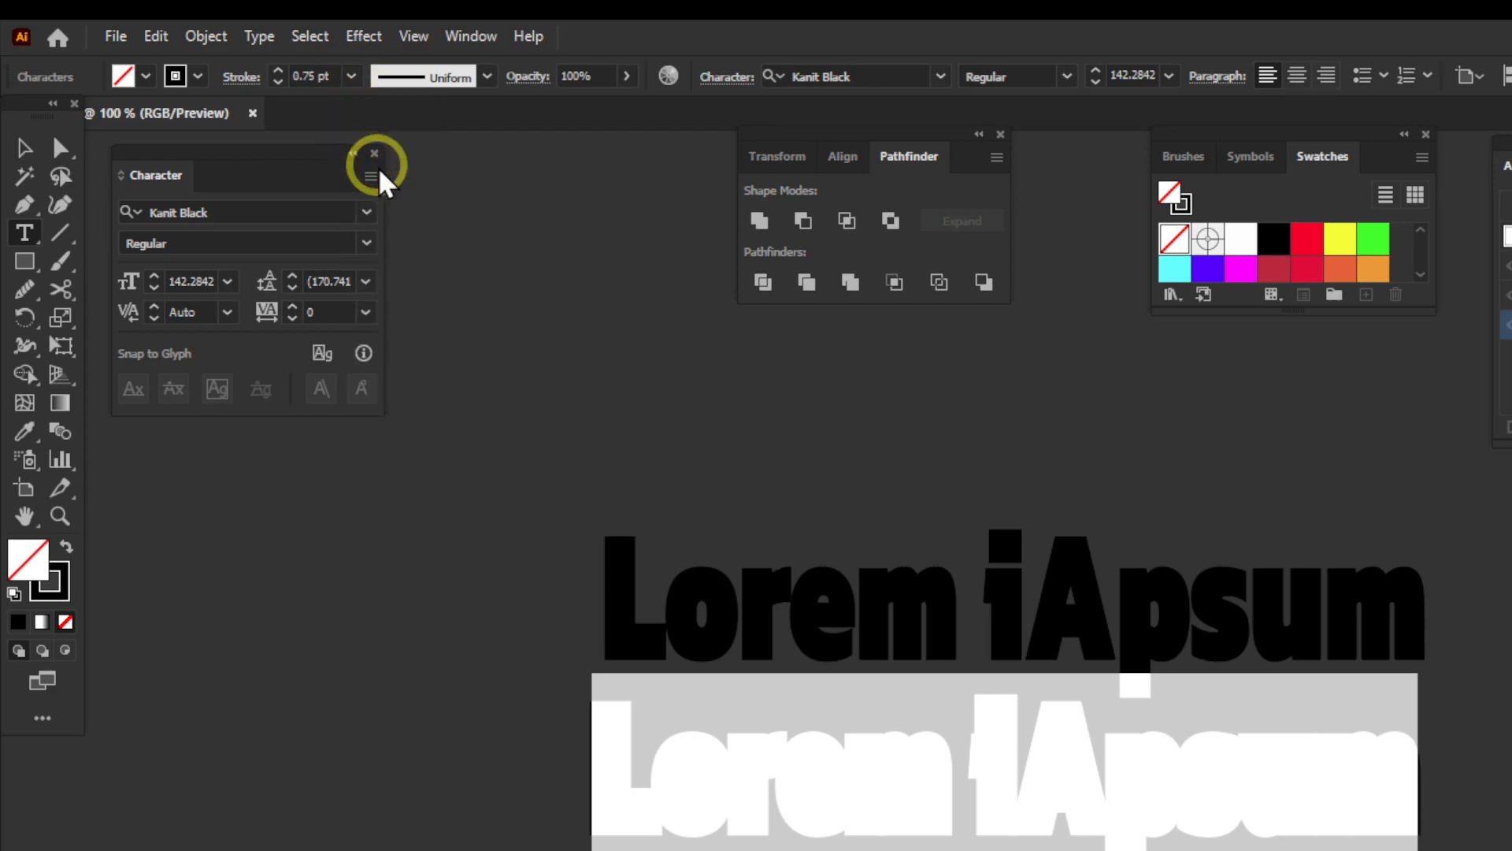
Step: Set the stroke weight of the lower text's selected characters to 0.5 pt
click(352, 78)
click(351, 128)
click(33, 171)
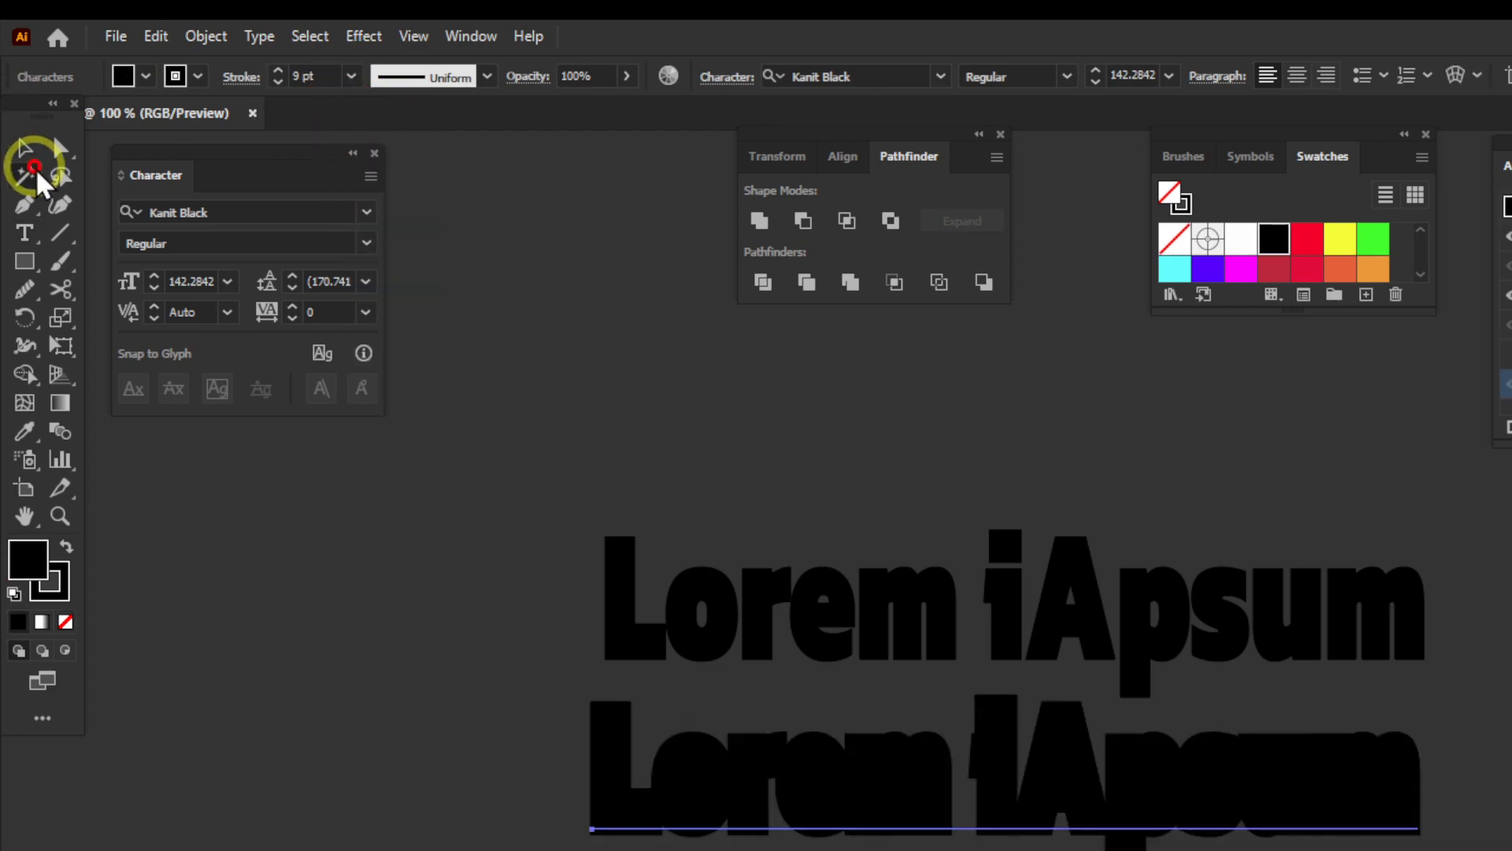
click(934, 846)
click(761, 370)
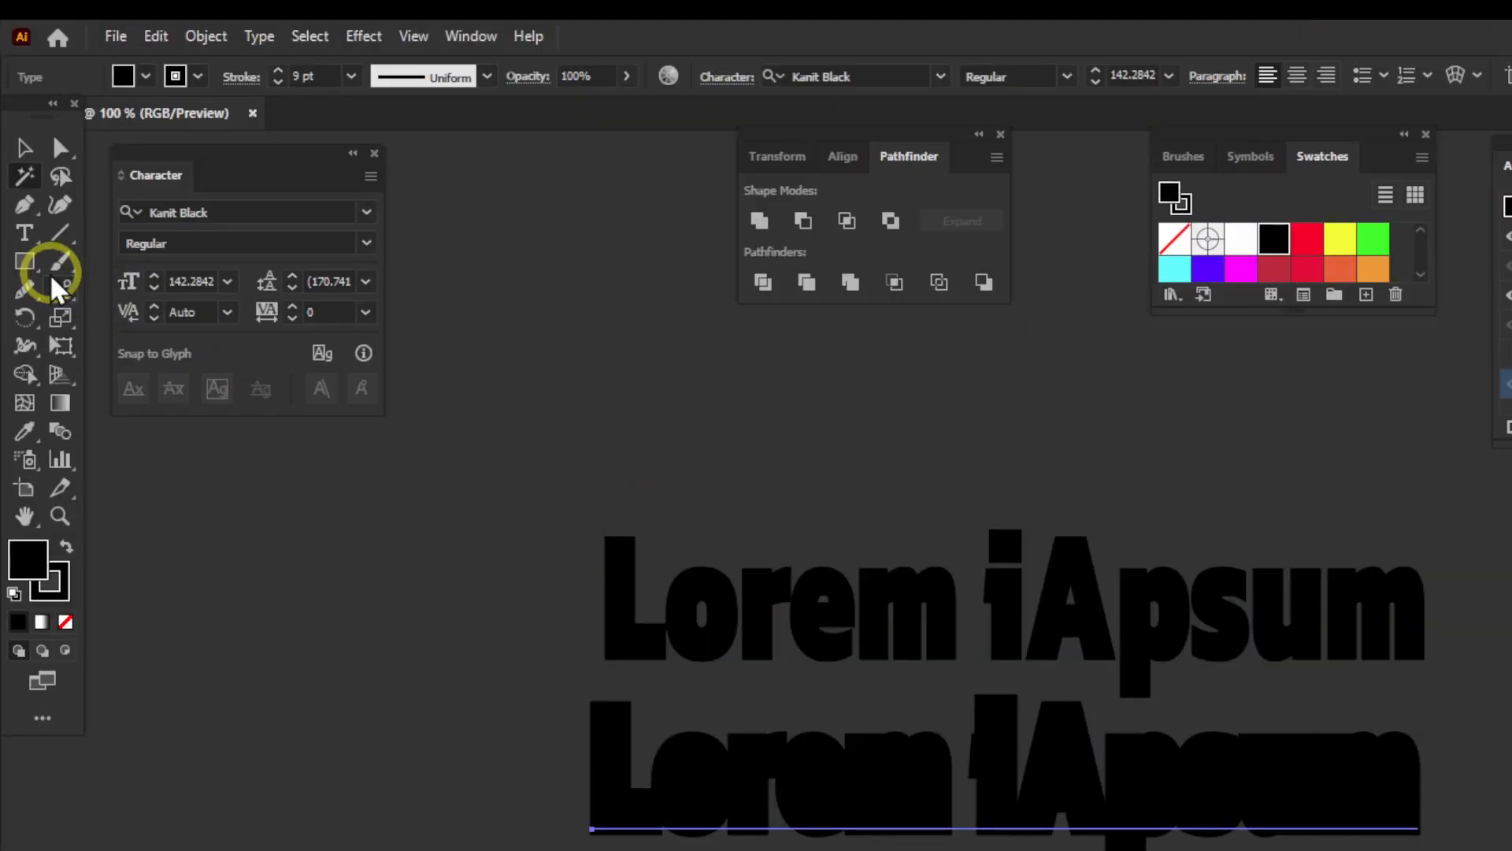
Step: Reselect all characters of the lower text and set their stroke weight to 5 pt
click(26, 233)
triple_click(735, 768)
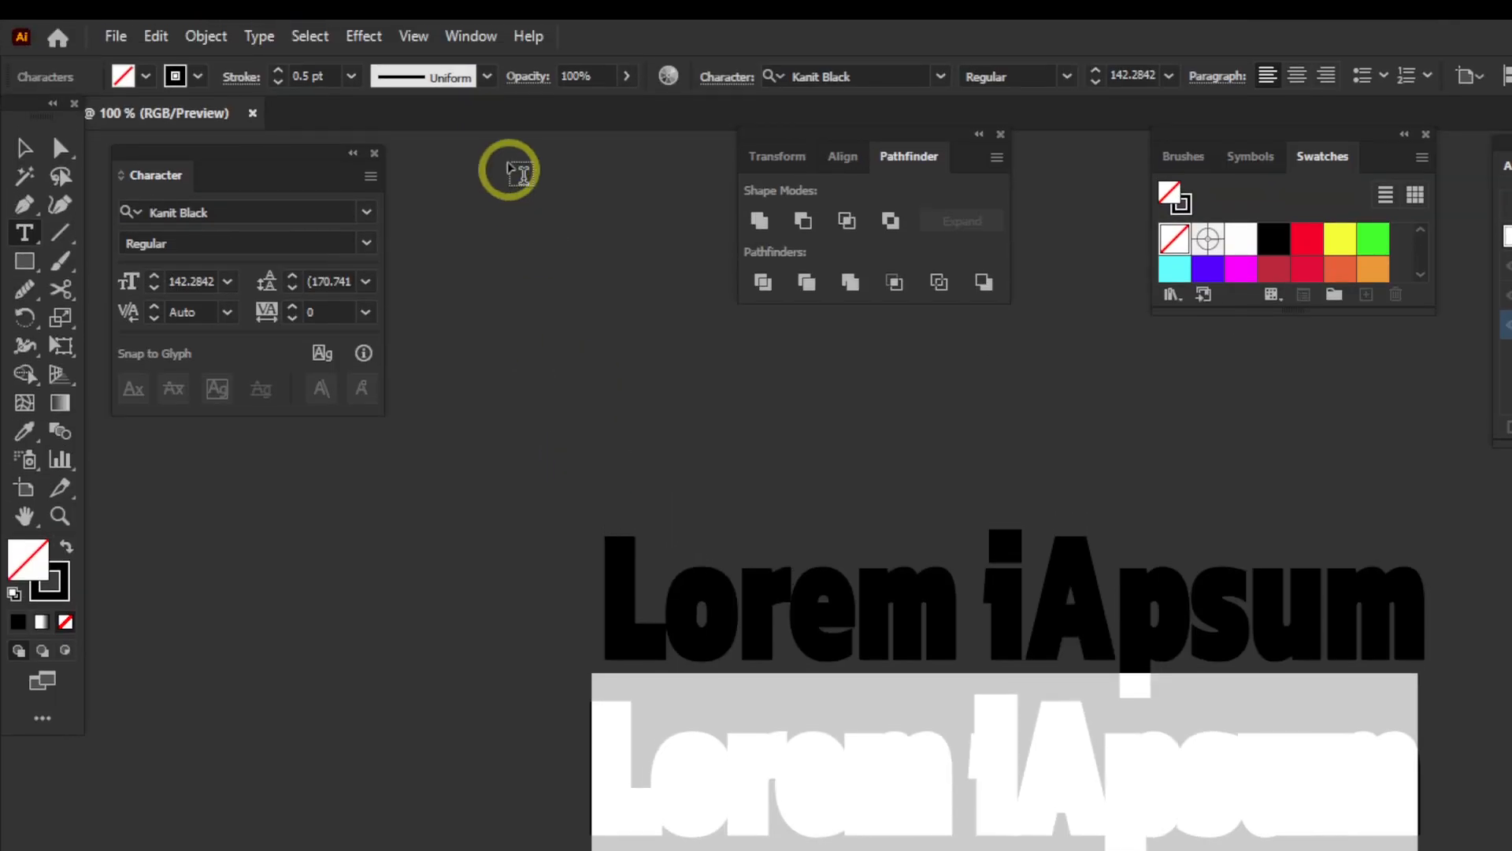
click(351, 76)
click(381, 289)
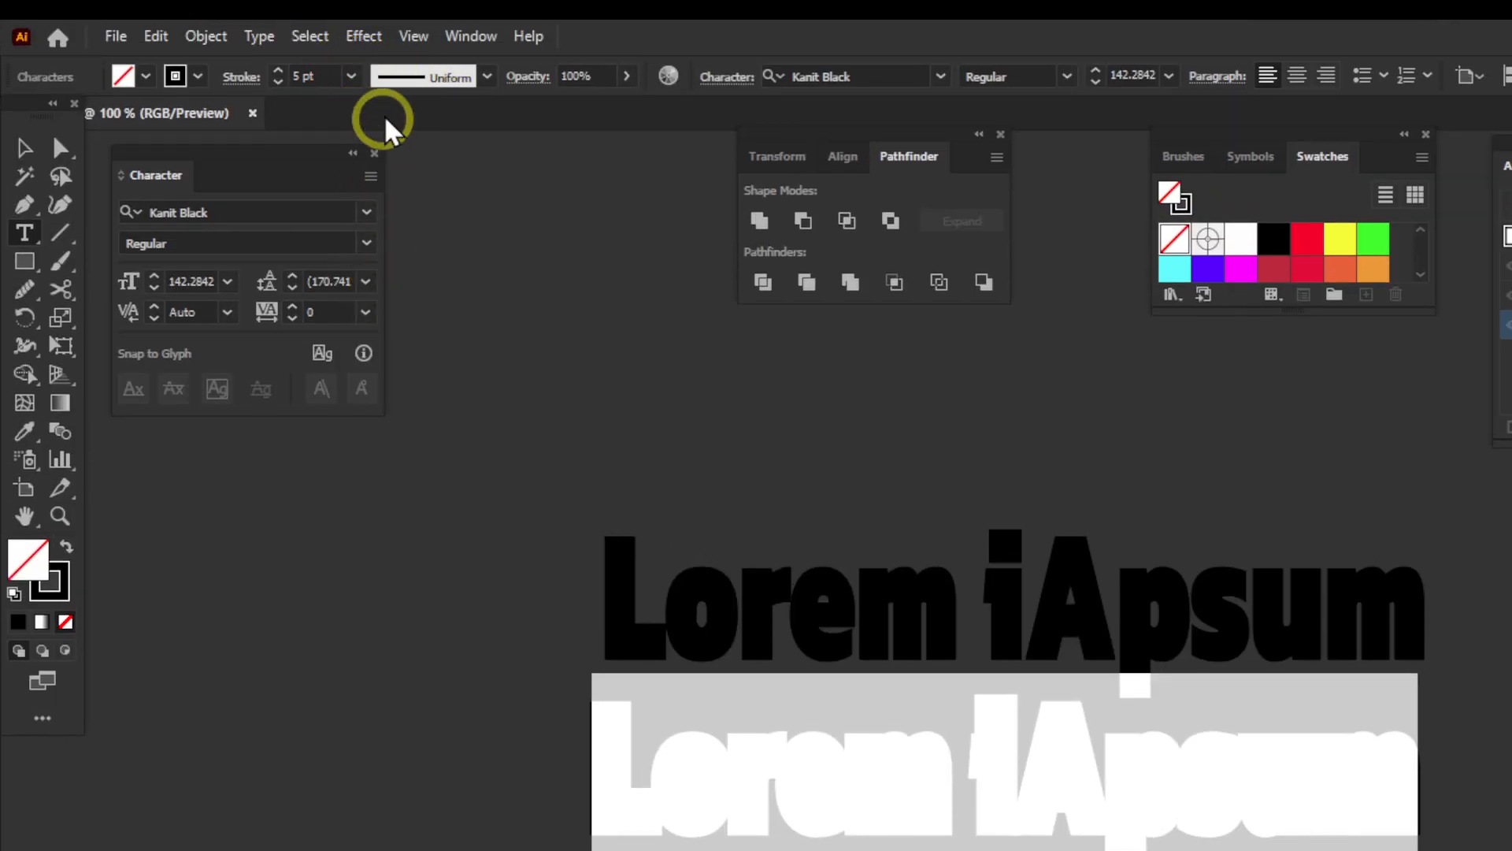
click(800, 699)
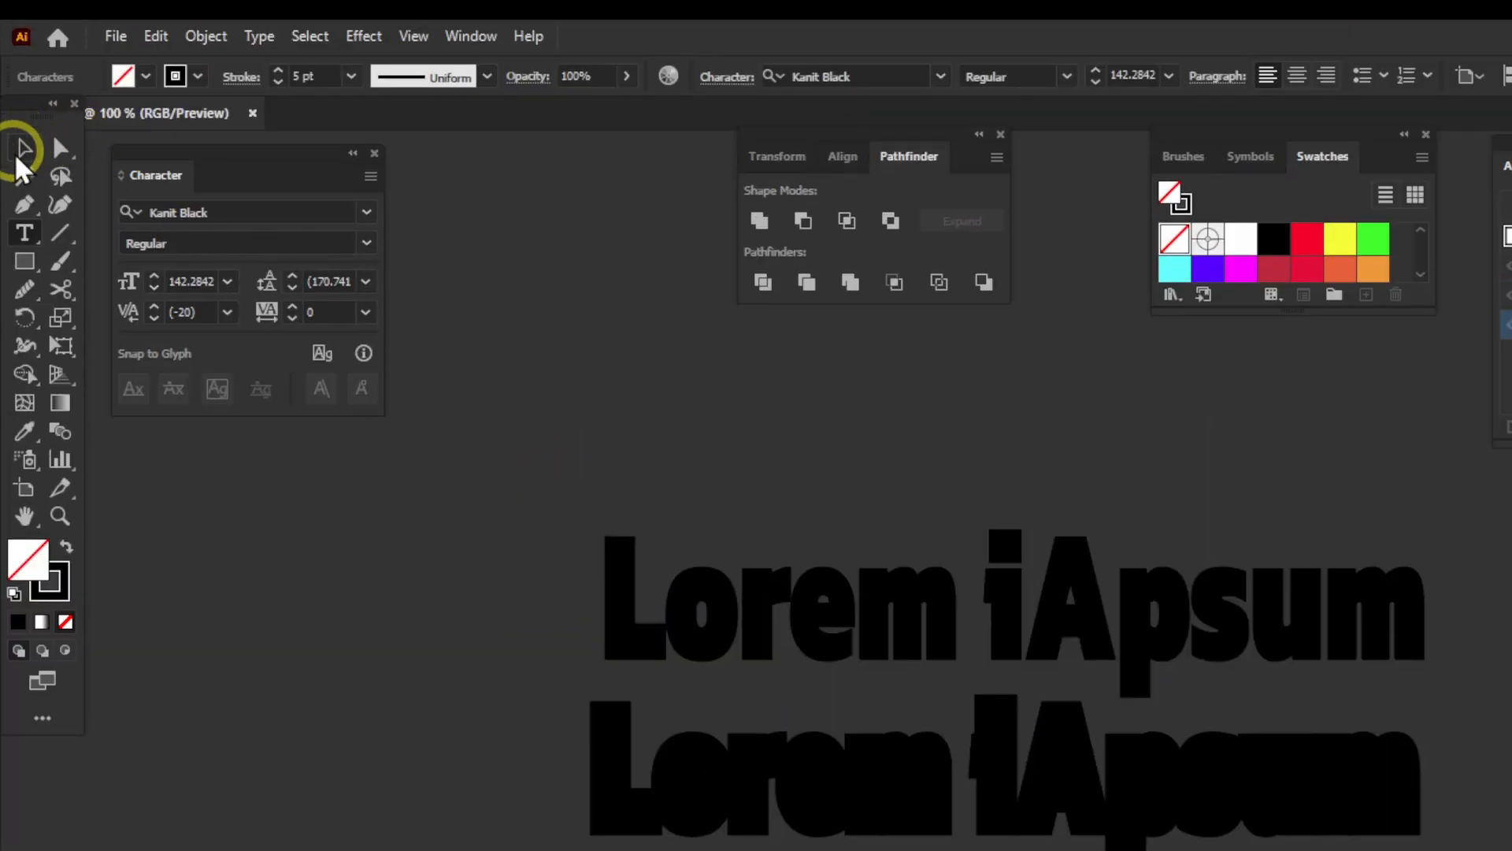
Step: Select both existing text objects and clear them from the artboard
click(23, 69)
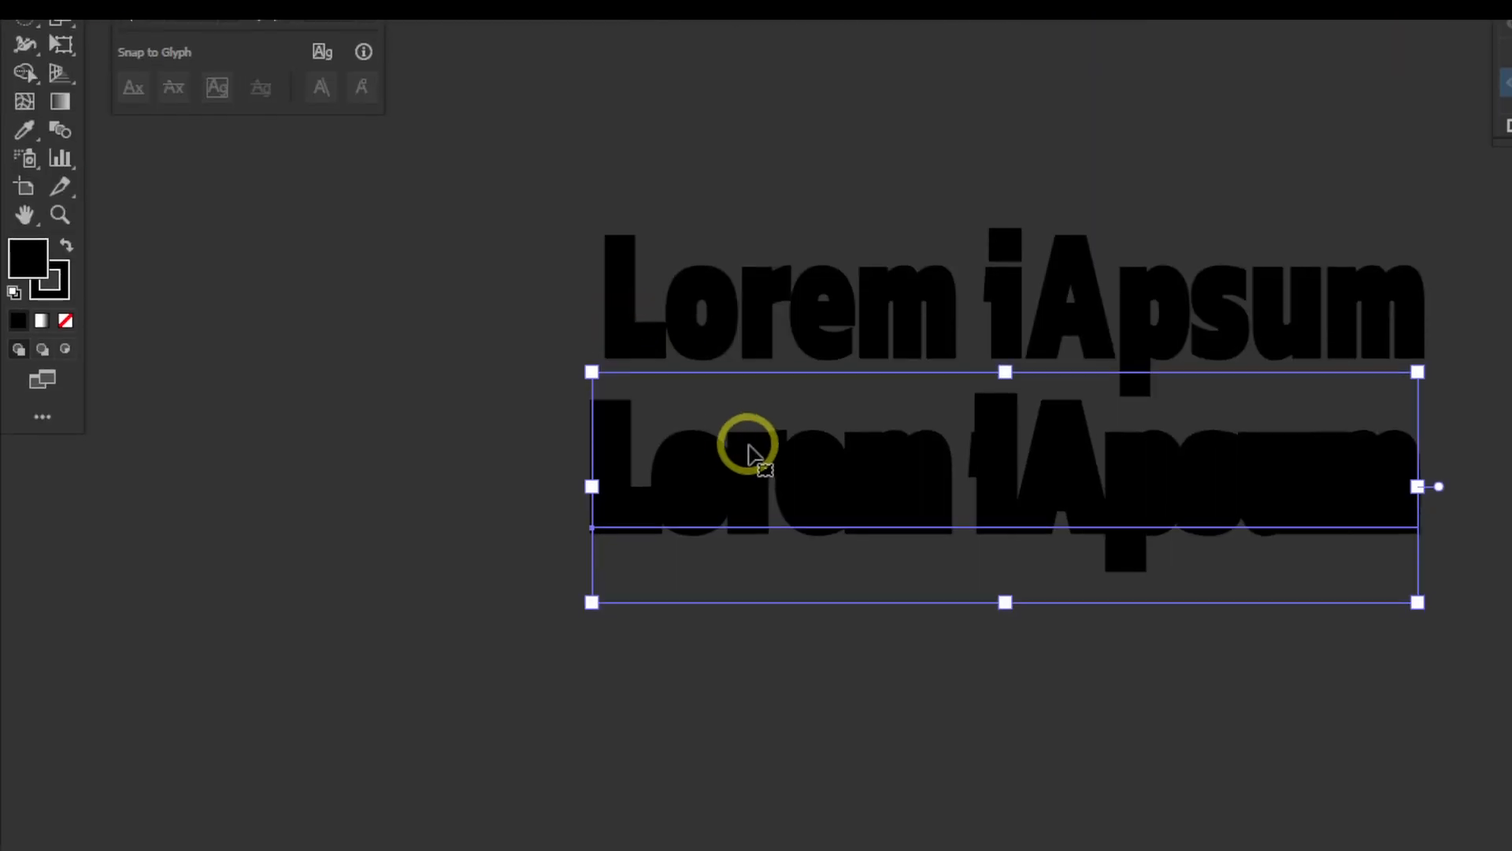
drag(749, 445, 1221, 668)
drag(938, 283, 1400, 677)
Step: Place a new line of "Lorem ipsum" point text and set all its characters to the Montserrat font
click(24, 234)
click(519, 444)
scroll(536, 426, up, 4)
scroll(589, 443, up, 2)
triple_click(597, 414)
click(758, 77)
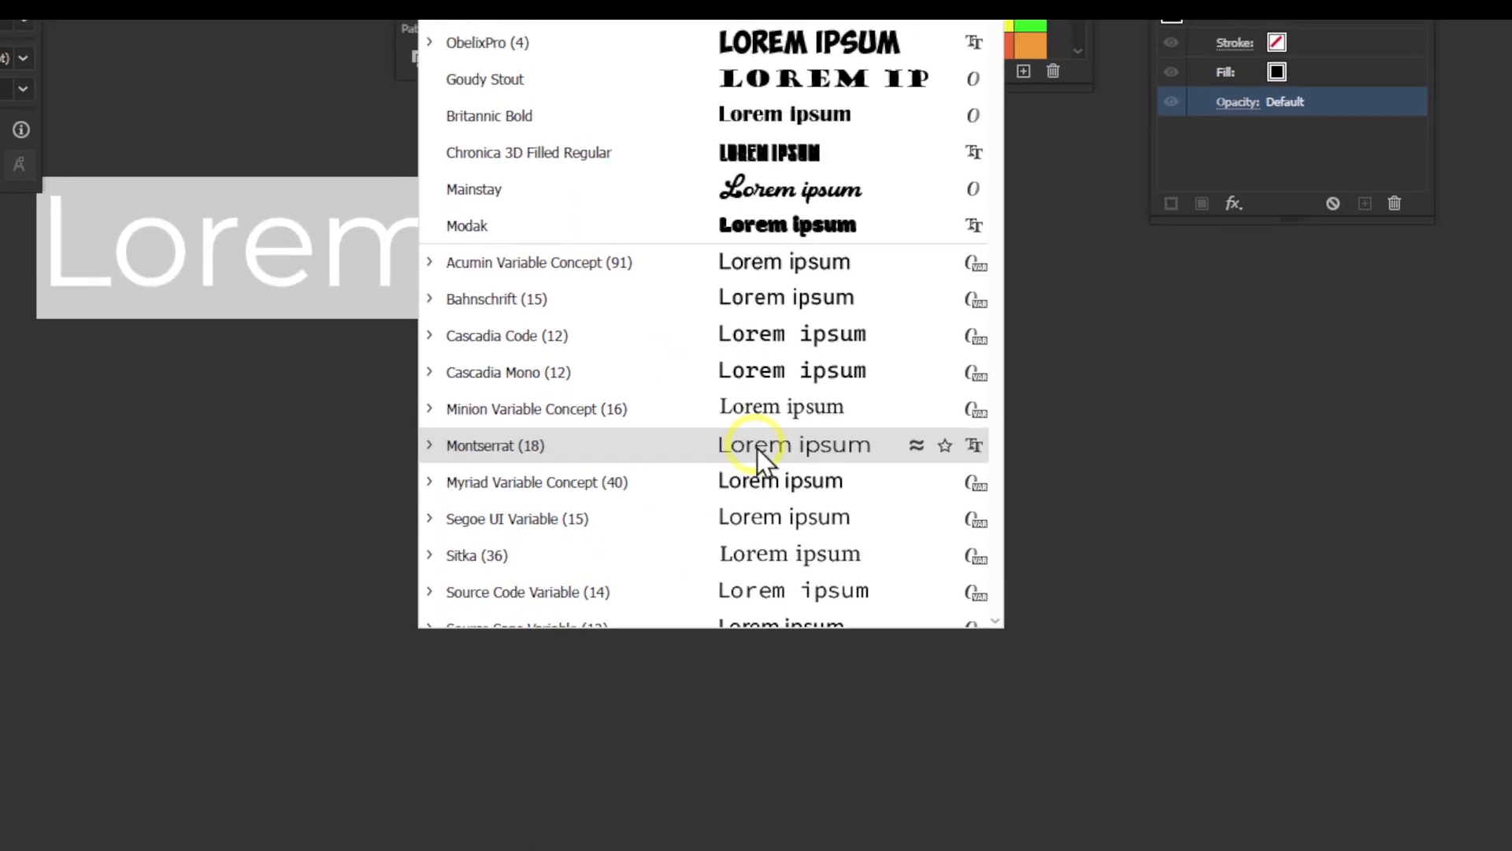
click(757, 448)
Step: Try deleting all characters of the new text, undo the deletion, and deselect the text
key(BackSpace)
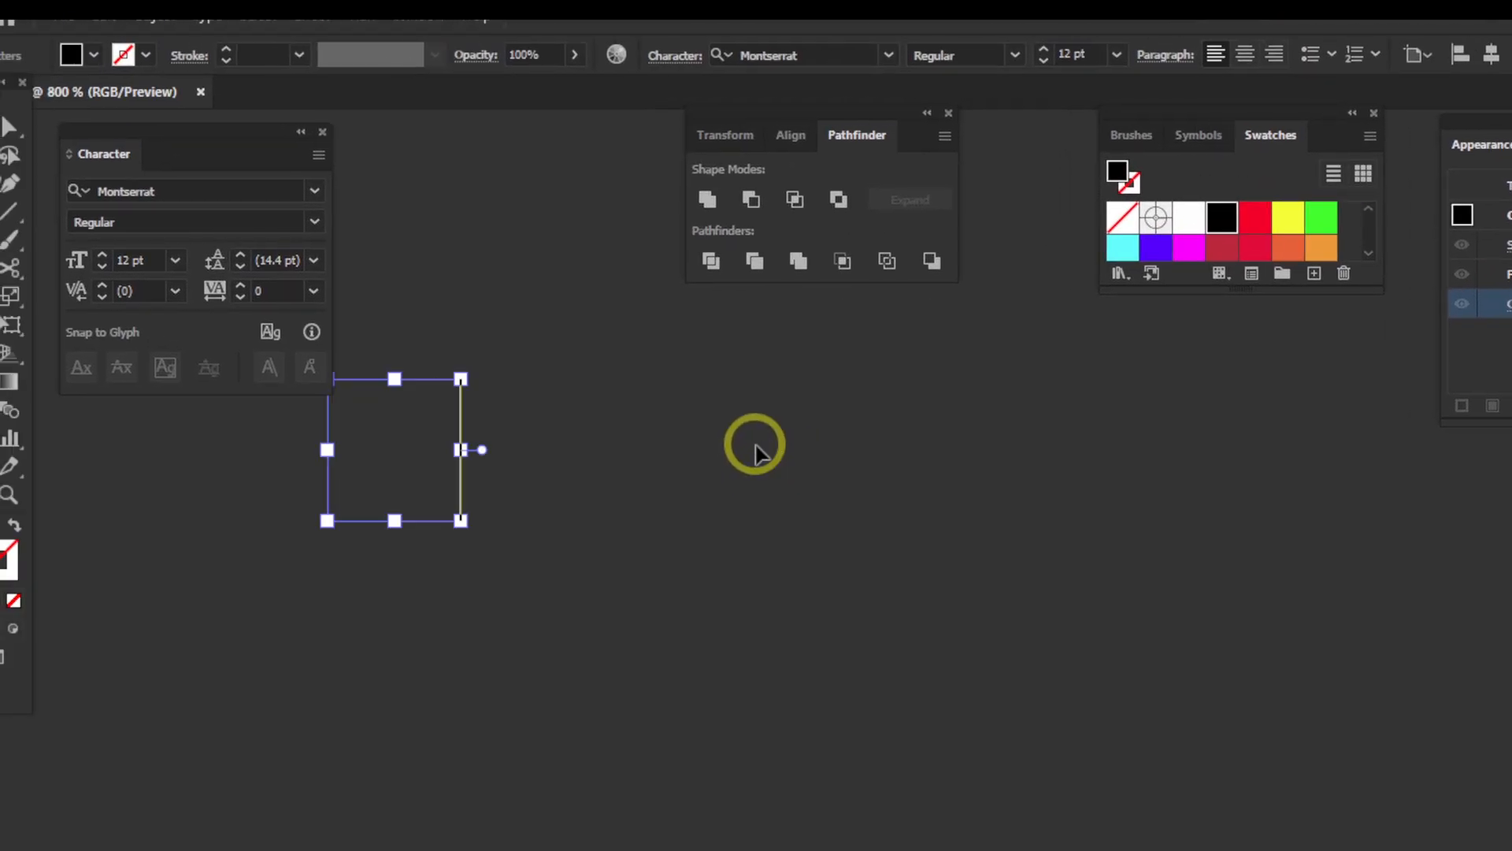
key(ctrl+z)
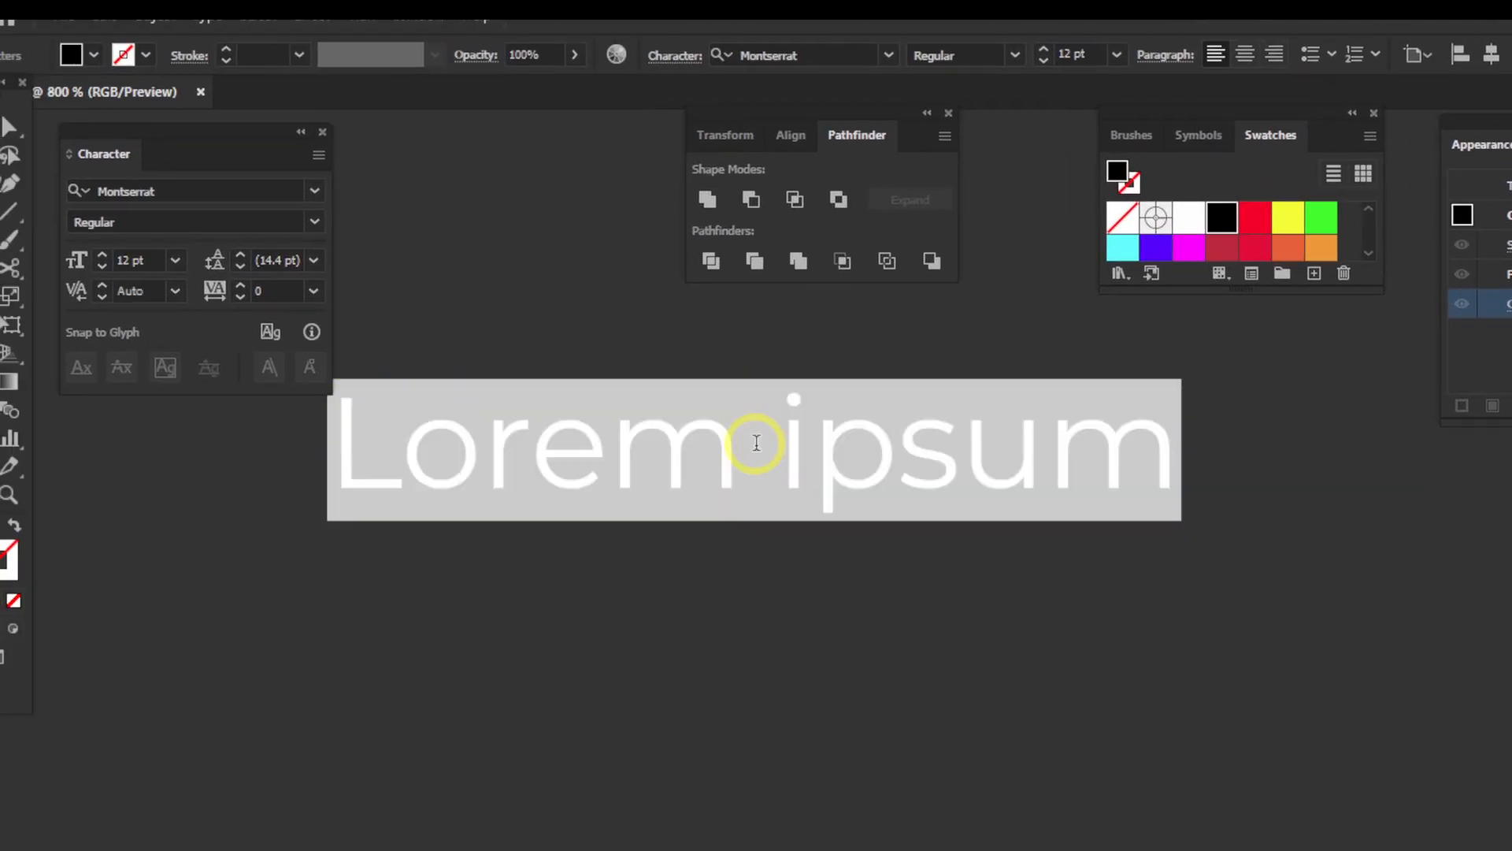
click(655, 321)
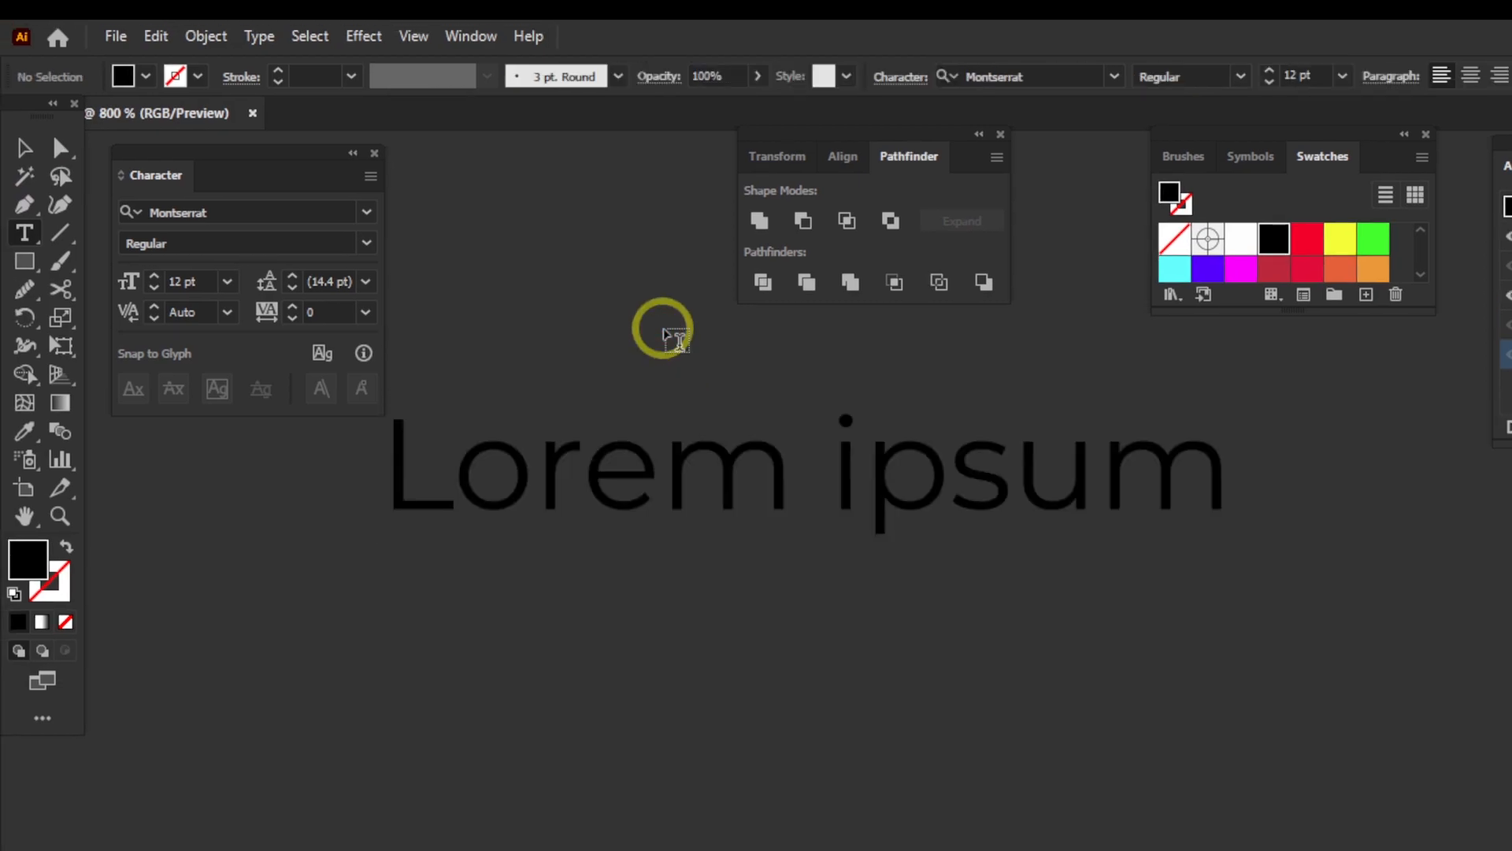
Step: Insert a "Q" before the m of "Lorem" and move the text object down and to the right
drag(788, 481, 880, 616)
click(879, 616)
click(699, 443)
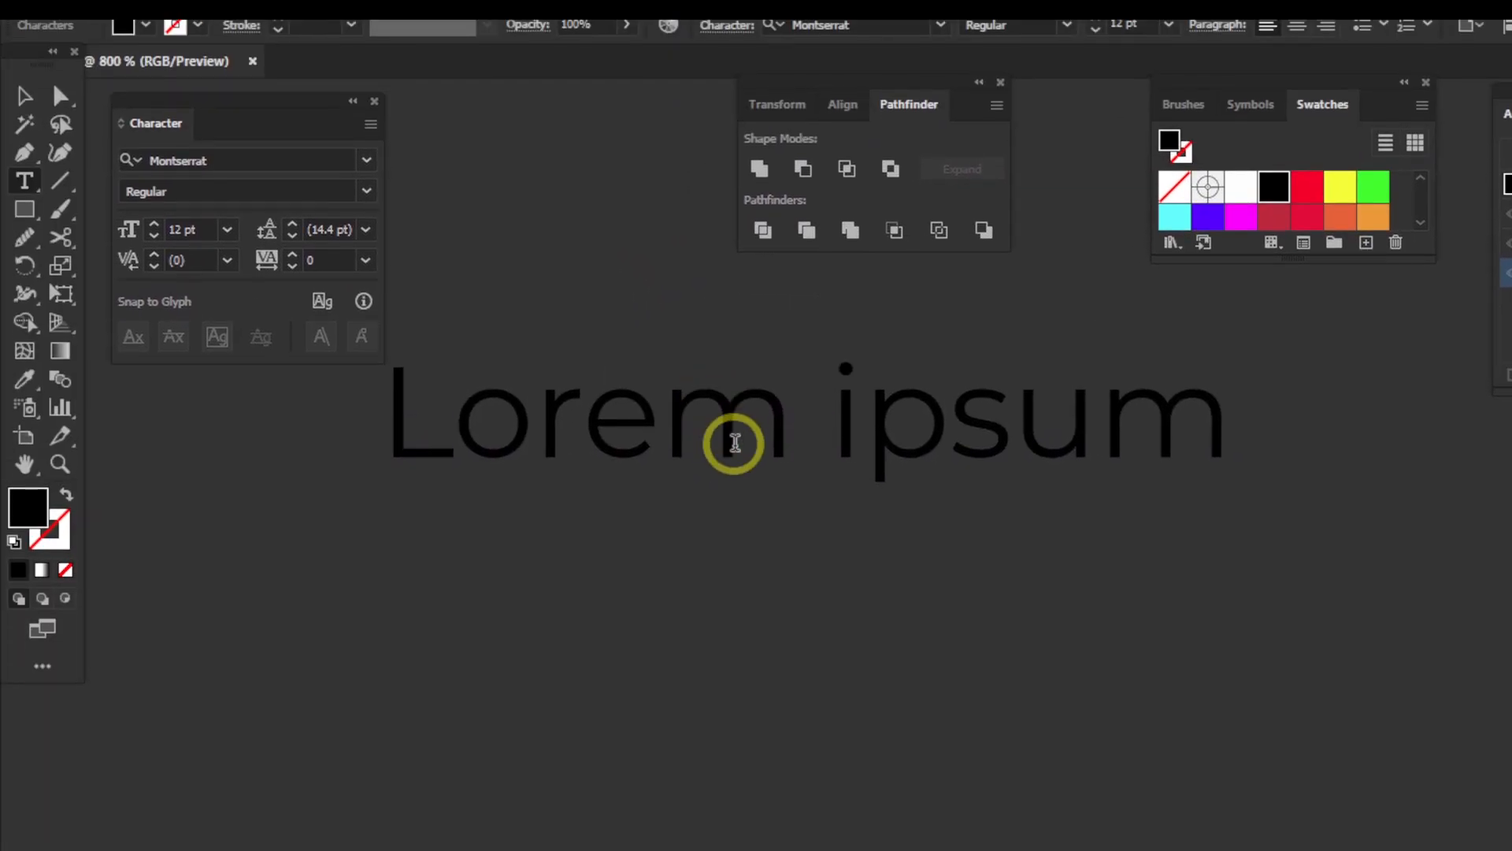
text(Q)
click(23, 150)
drag(766, 499, 914, 721)
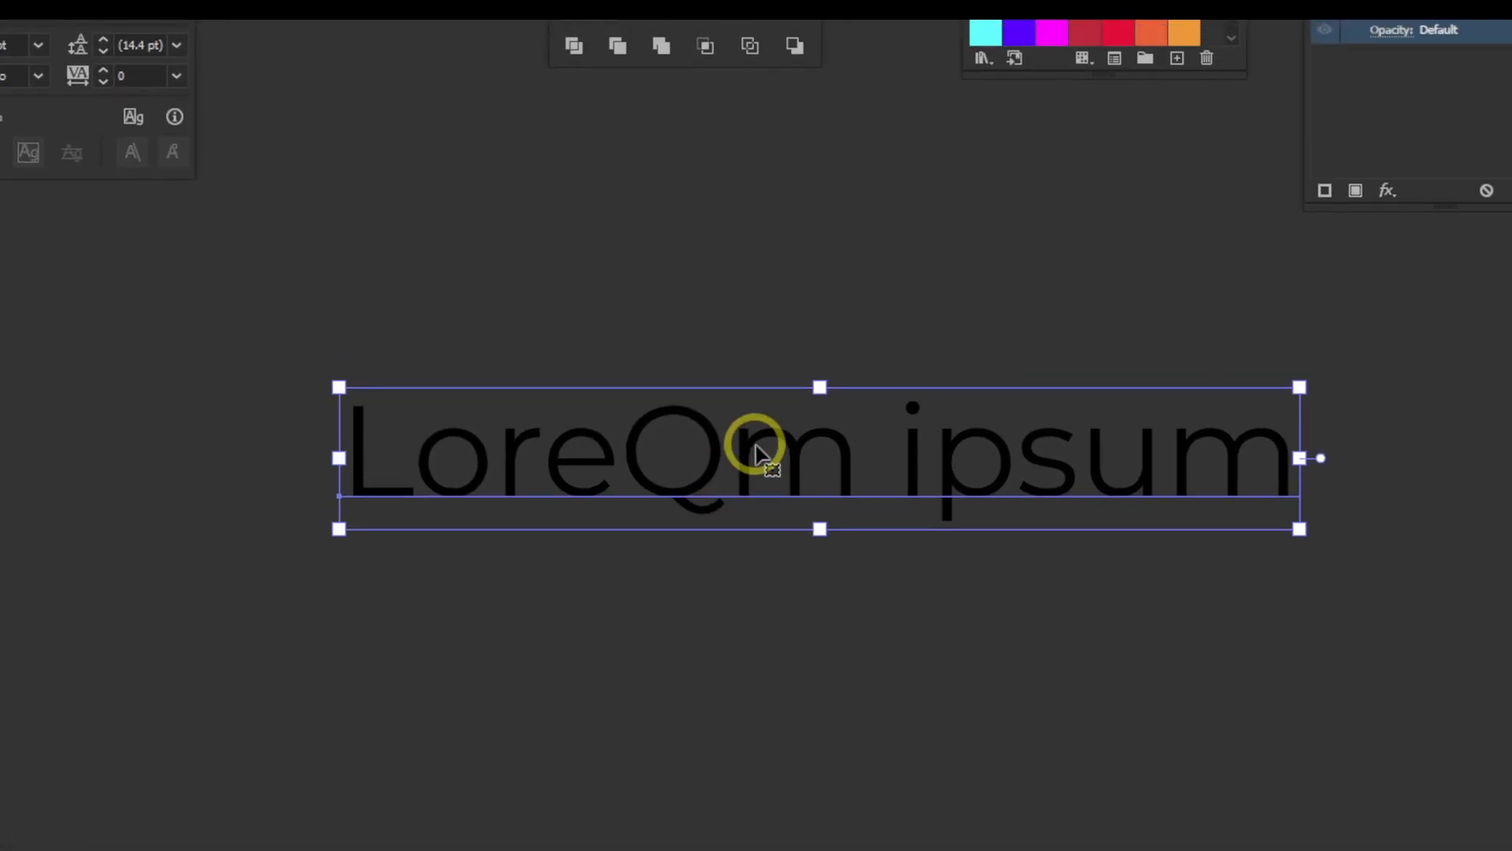
Step: Preview Montserrat's other font styles on the text object and set all its characters to the Monotype Corsiva font
click(367, 244)
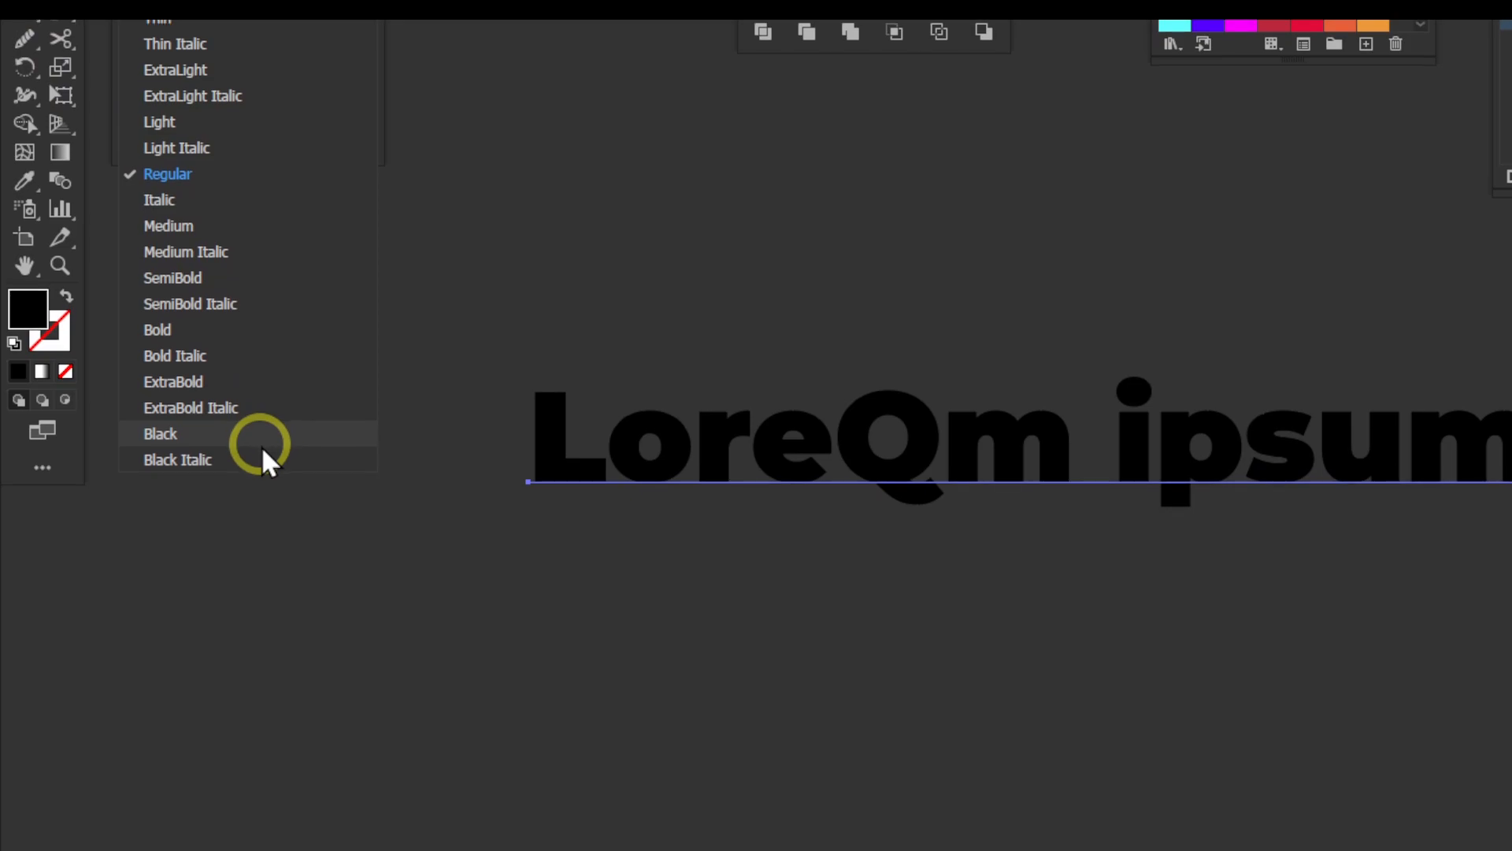
click(810, 682)
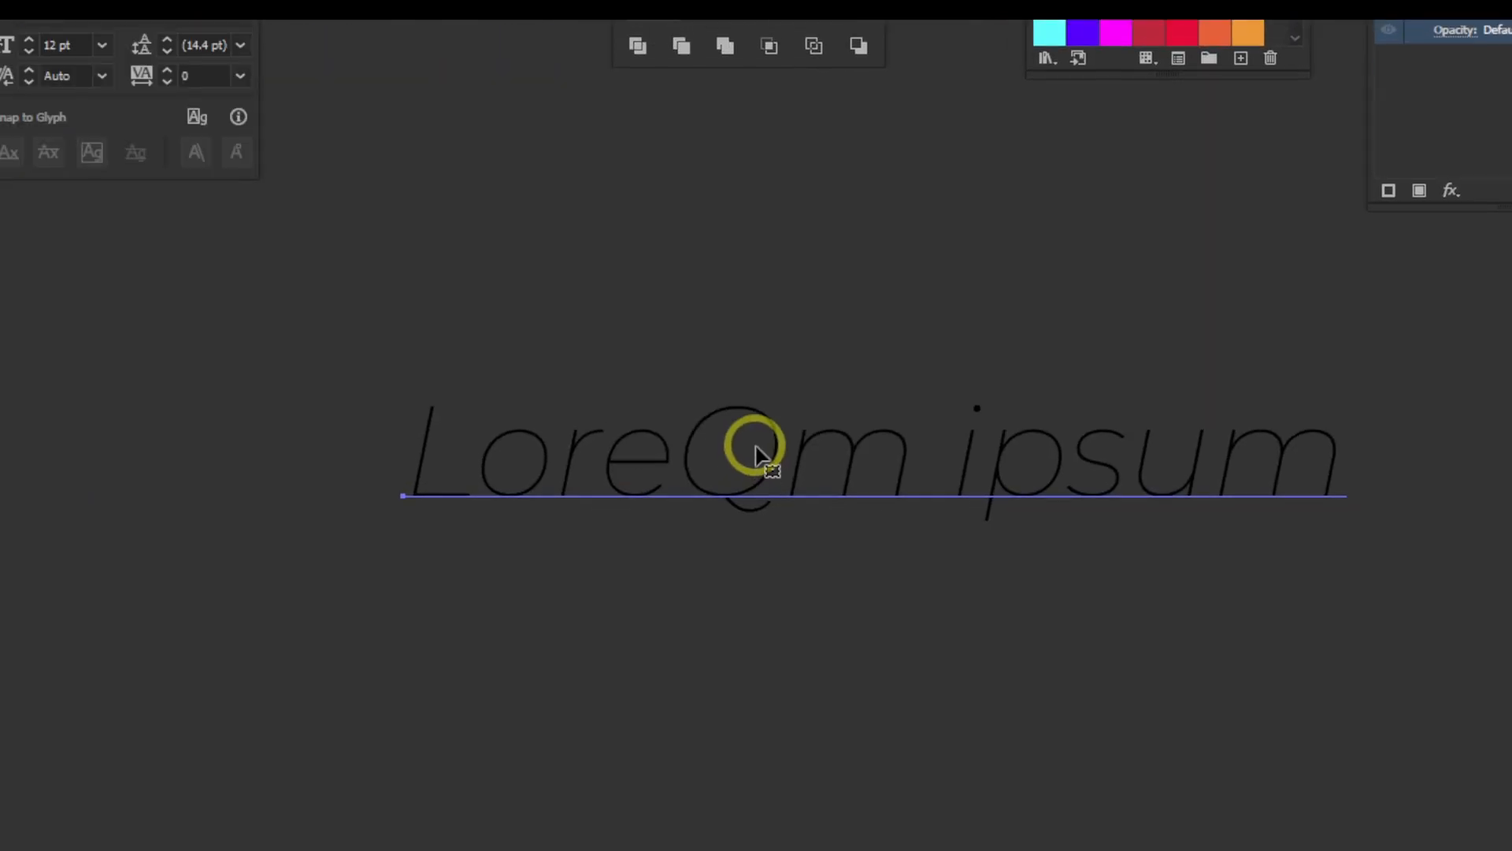
click(8, 103)
triple_click(758, 445)
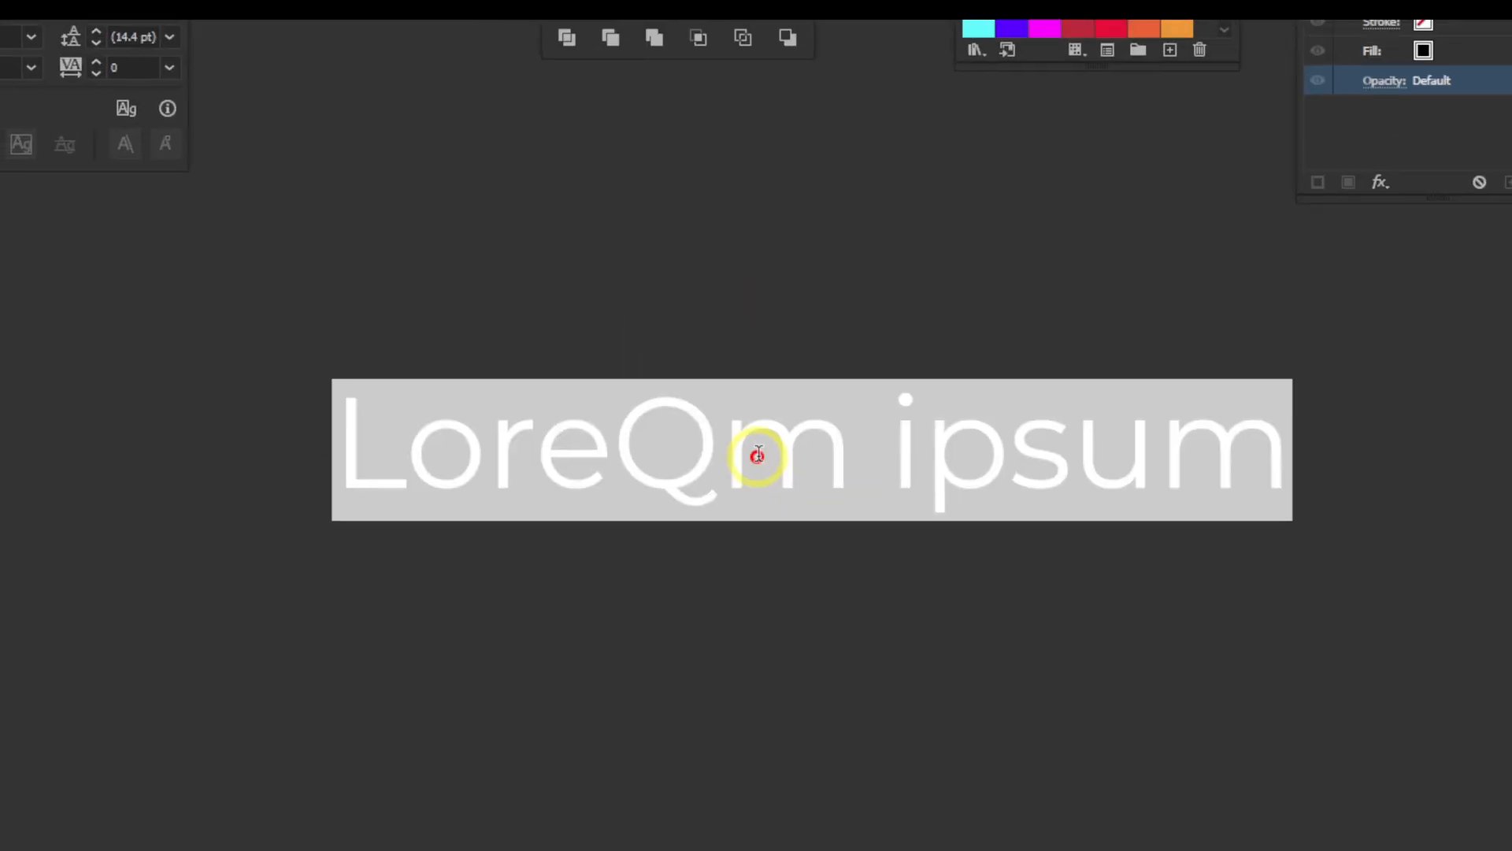
click(756, 77)
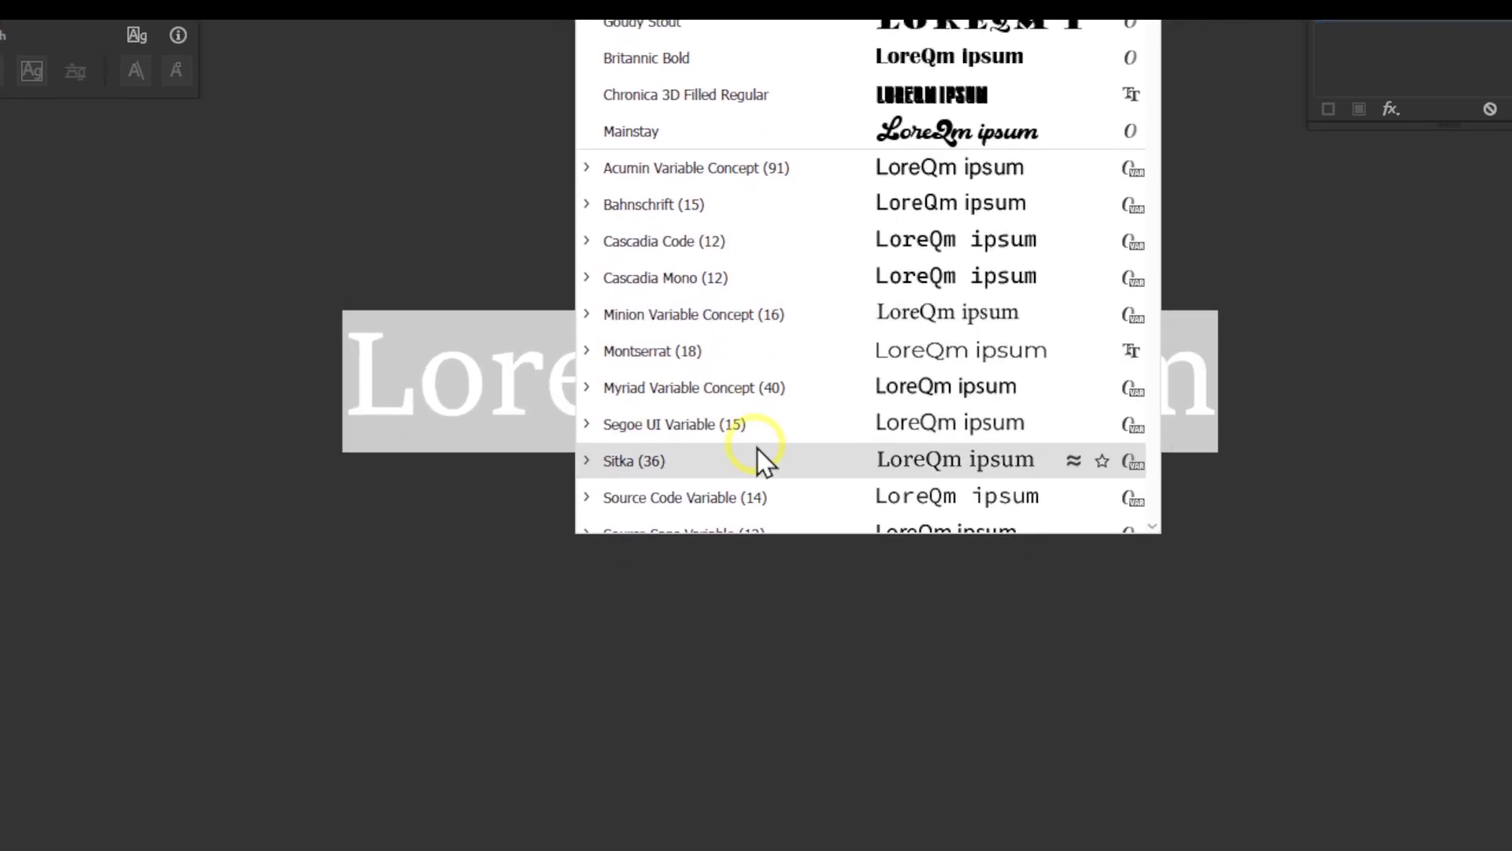
scroll(757, 448, down, 15)
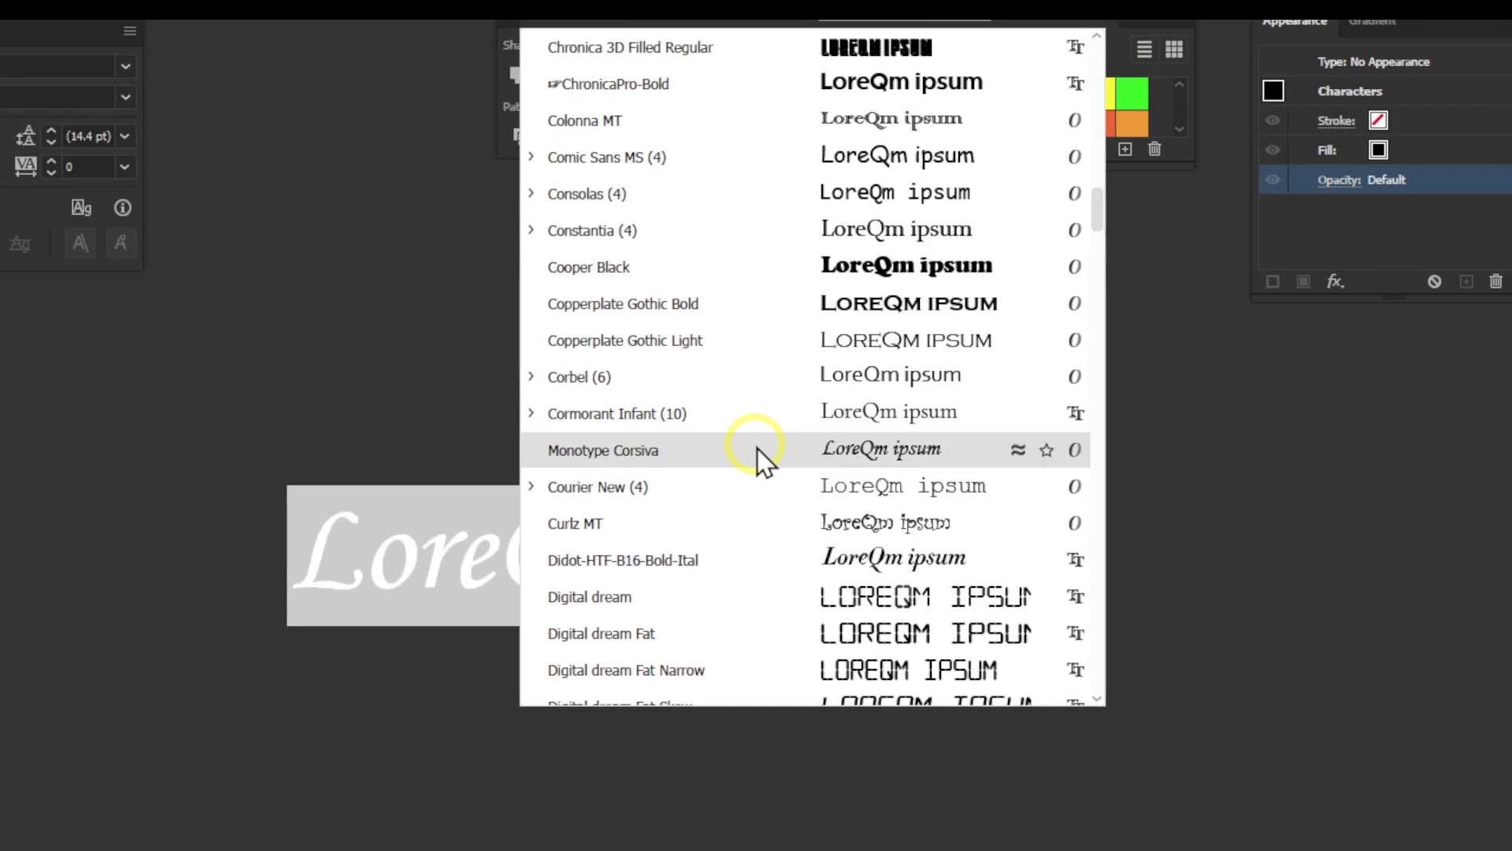
click(770, 437)
Step: Check which font styles are available for Monotype Corsiva
double_click(685, 555)
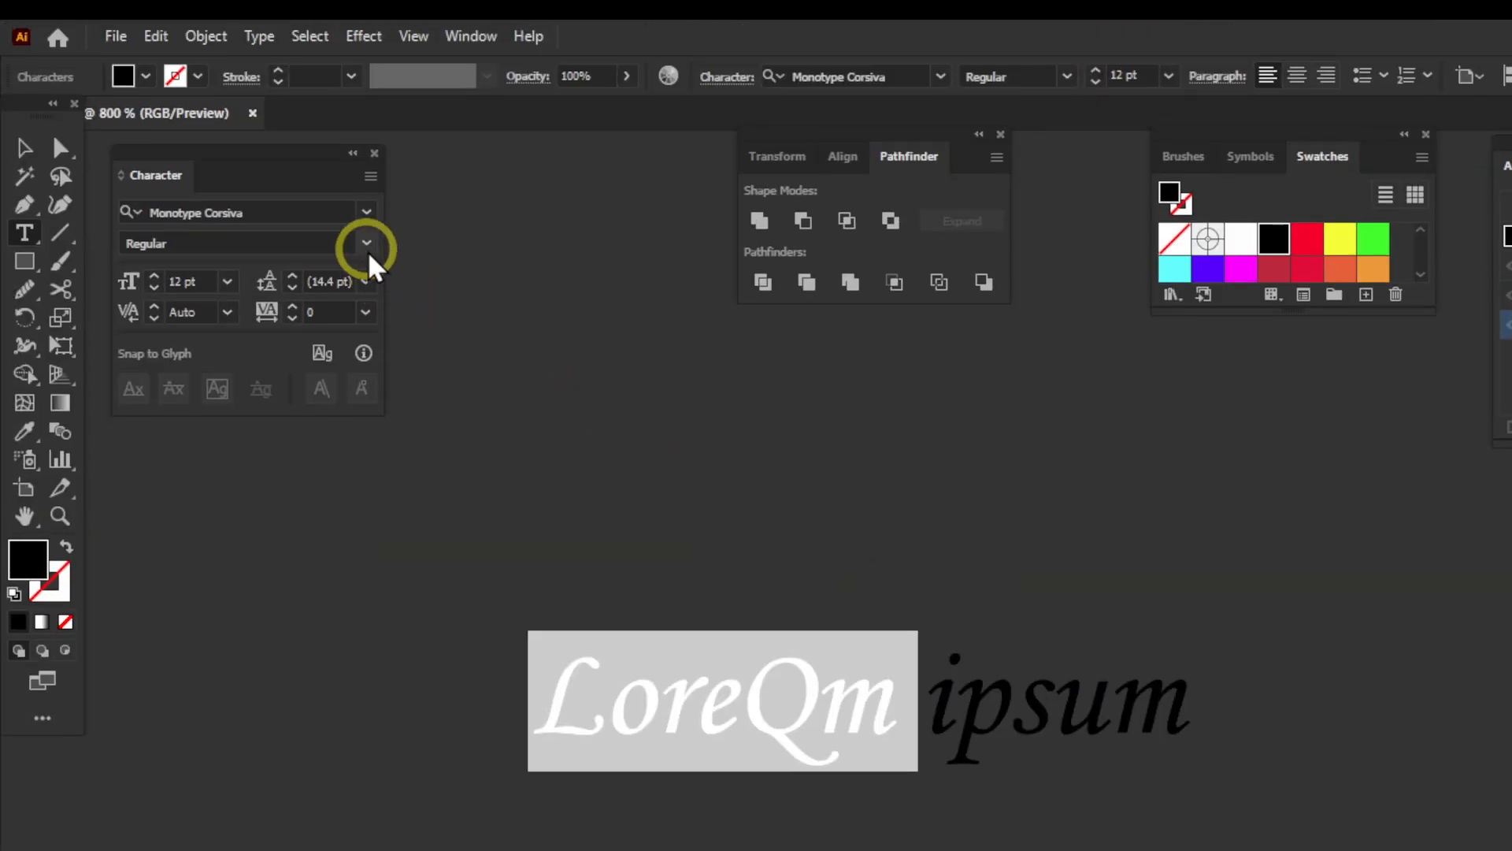
click(418, 389)
click(363, 244)
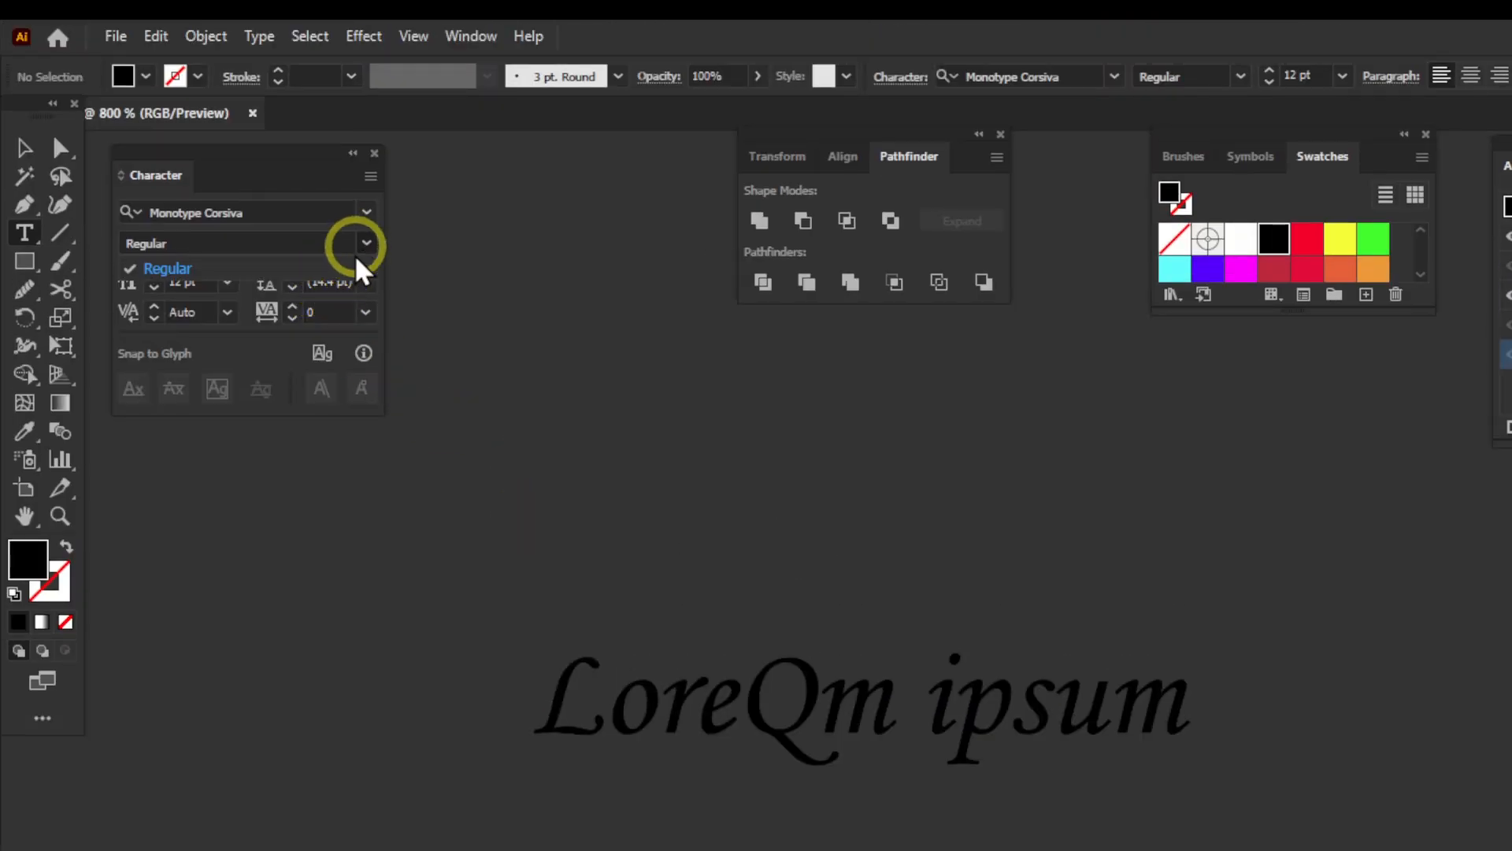
Step: Select all characters and add a stroke, trying a weight of 2 pt before setting 0.75 pt
triple_click(658, 695)
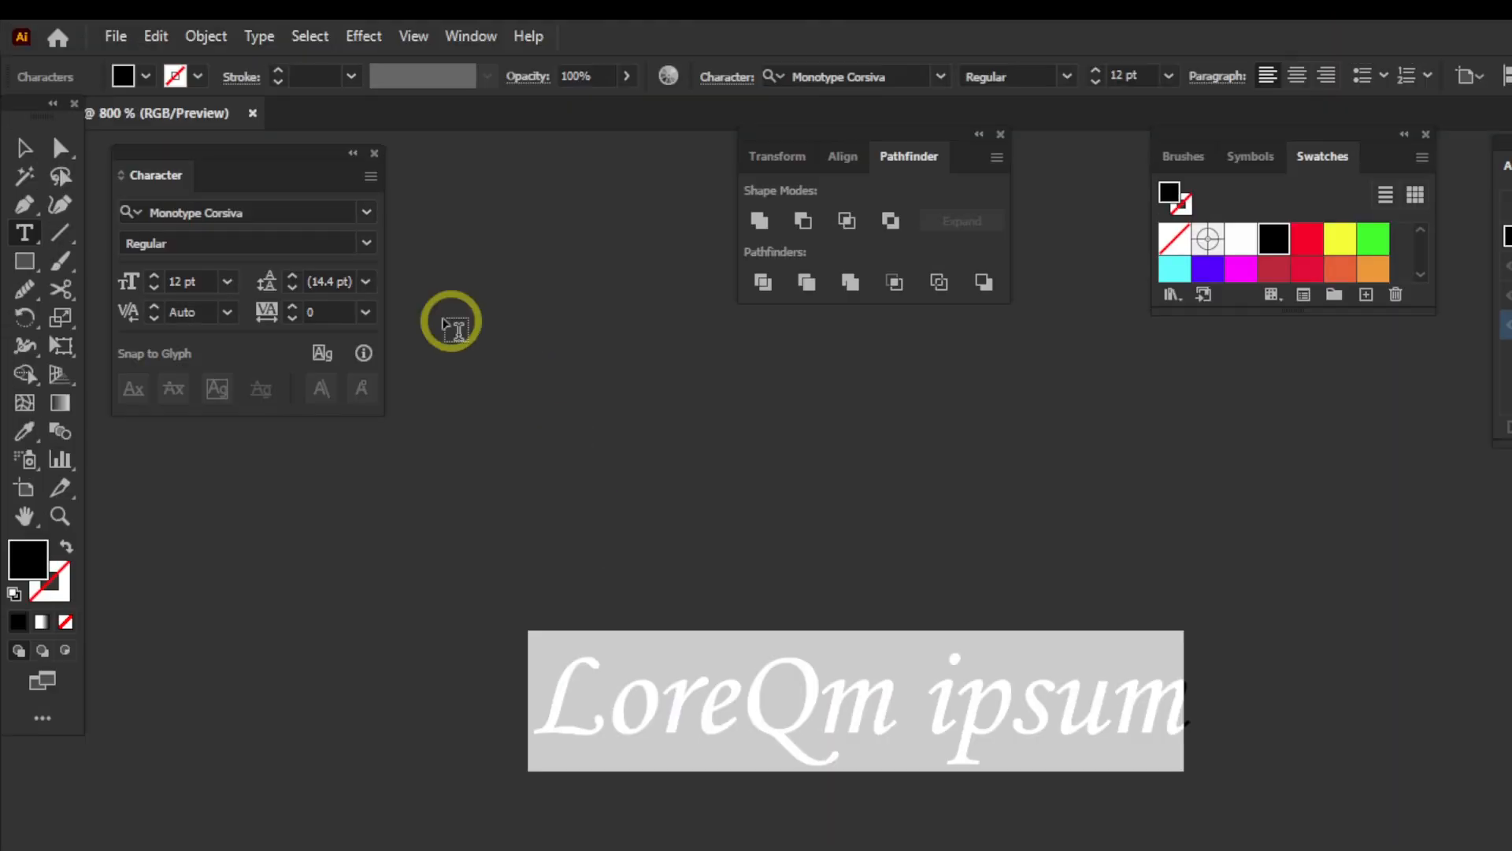
click(276, 71)
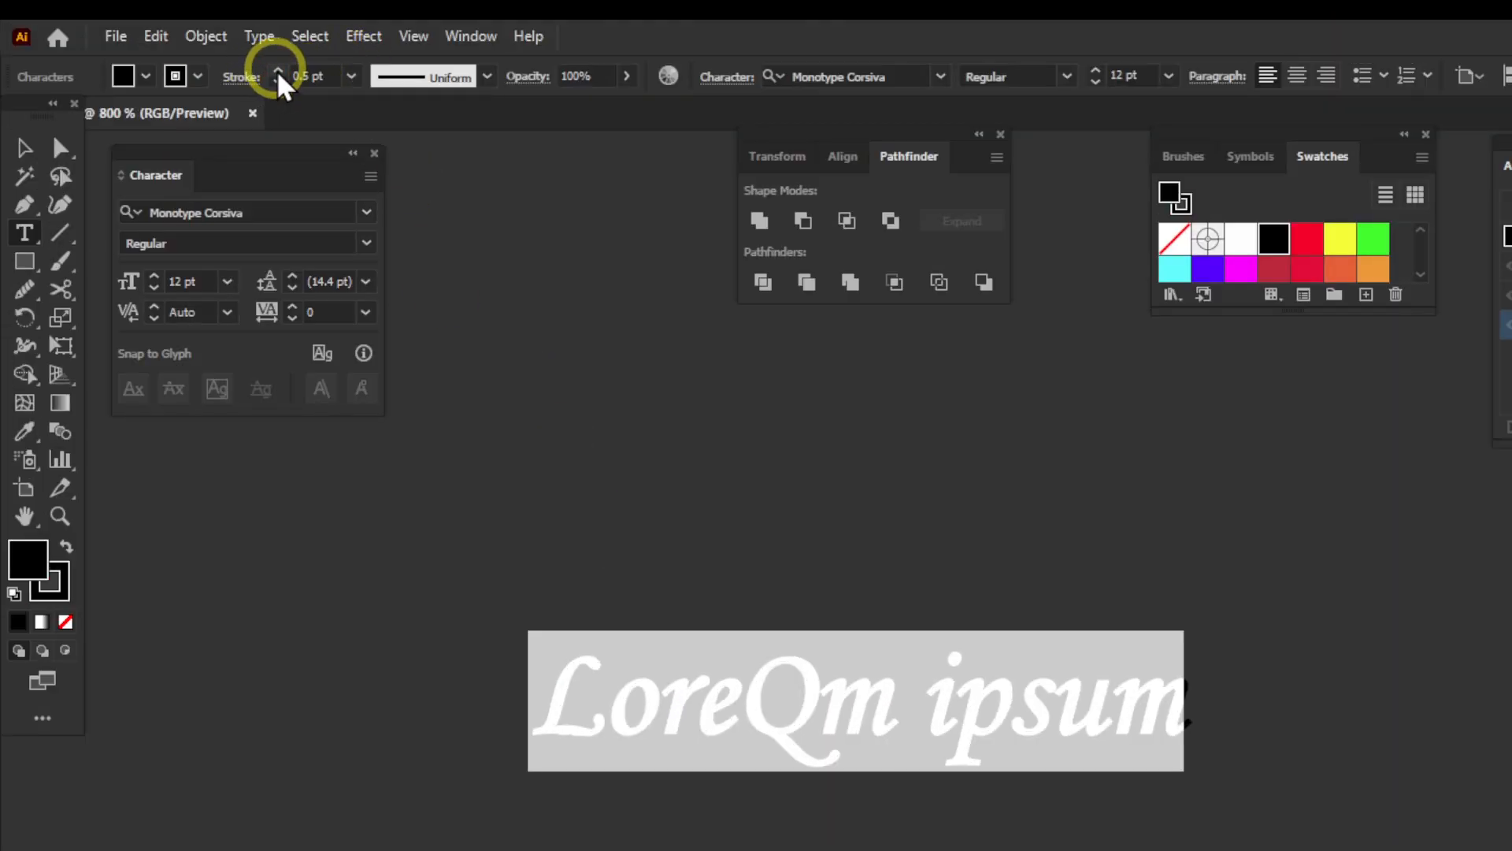
click(278, 71)
click(278, 71)
click(278, 71)
click(278, 82)
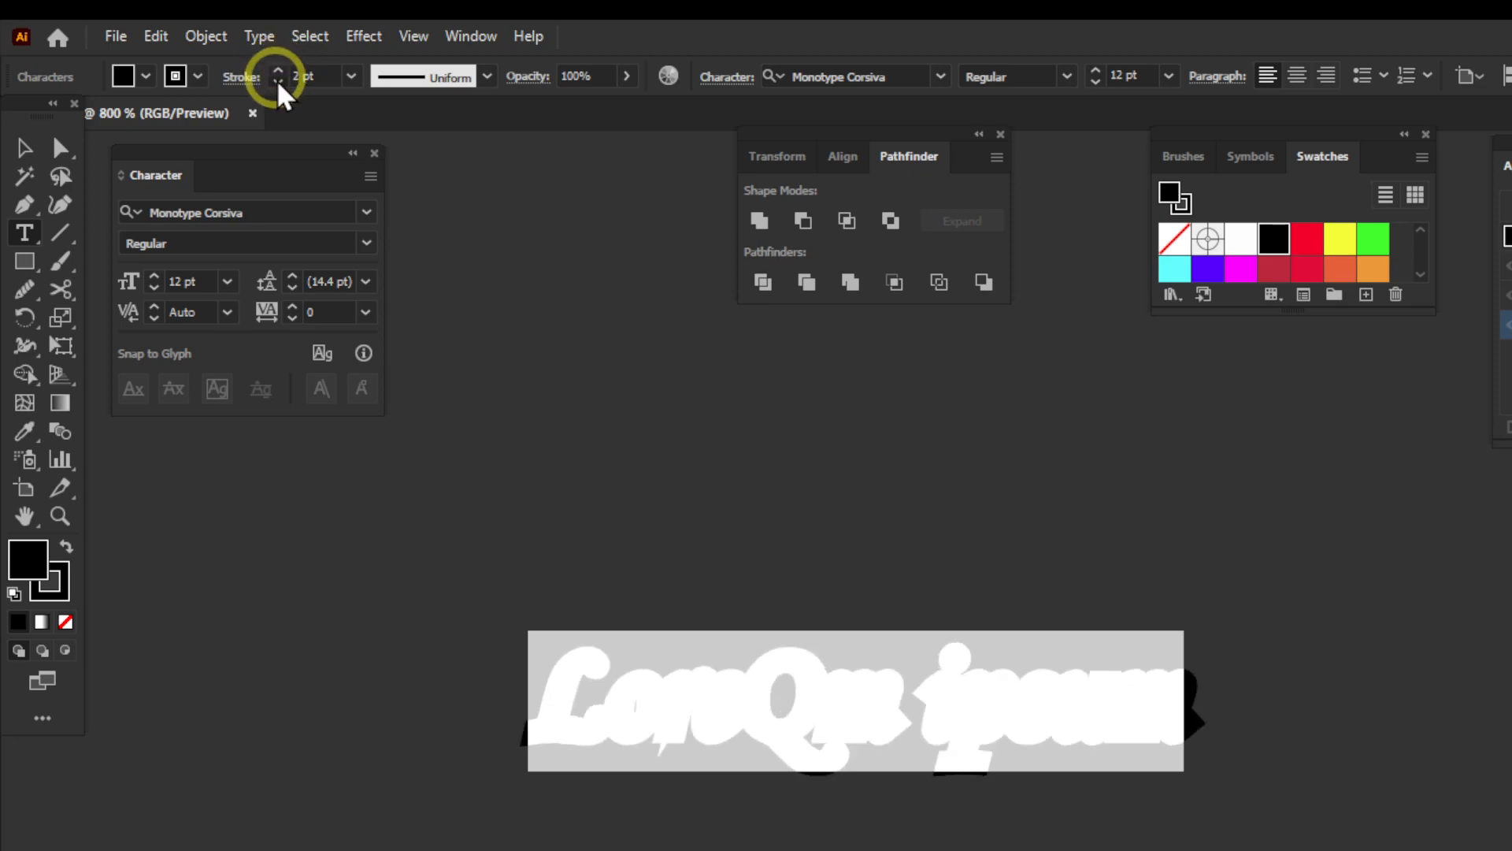
click(278, 82)
click(278, 82)
click(756, 442)
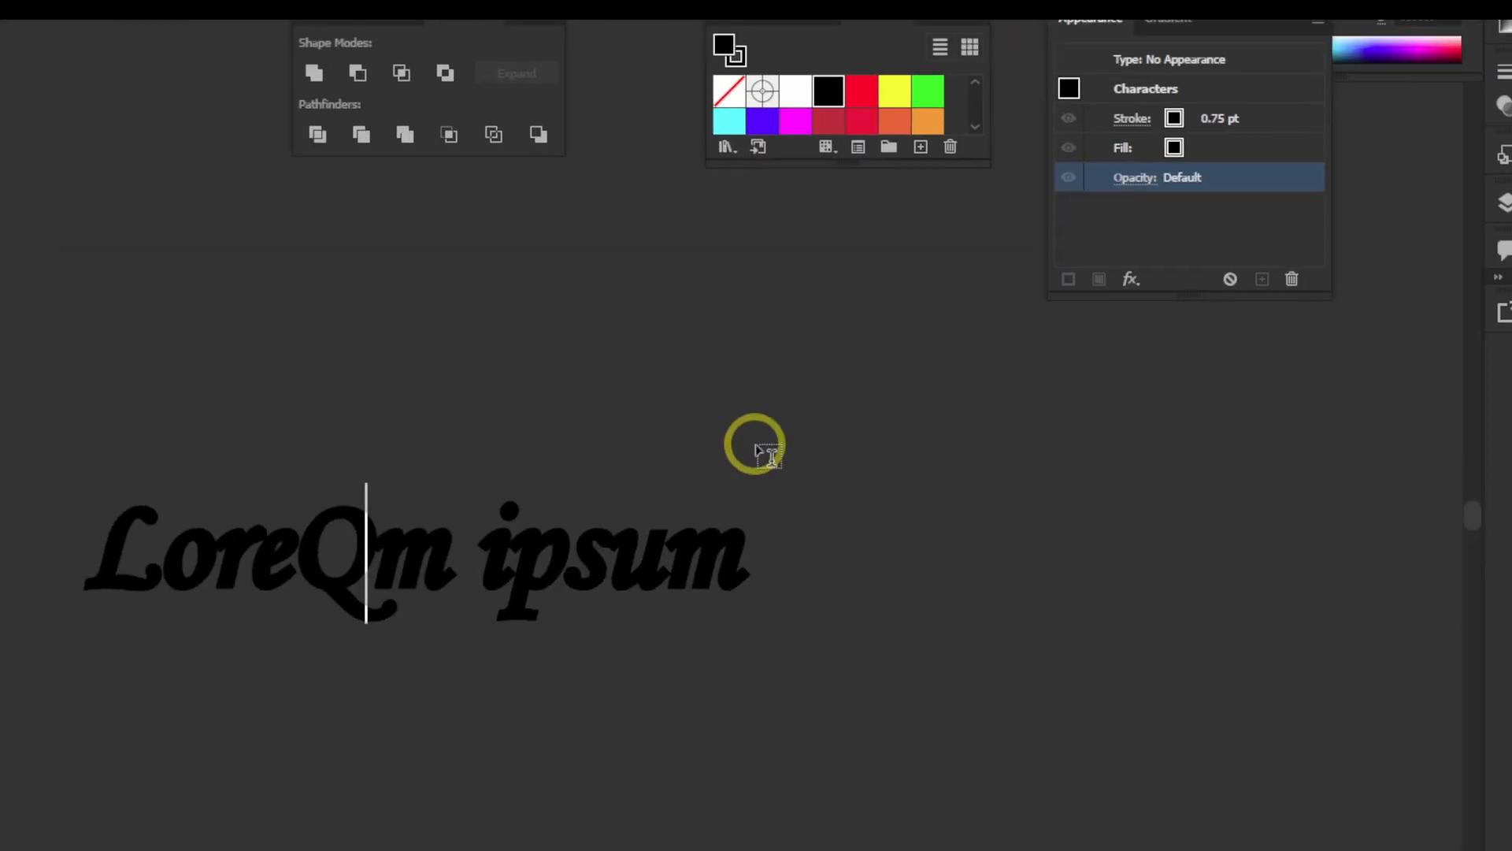
Step: Select the text as a type object and add a new object-level fill in its appearance
click(1177, 146)
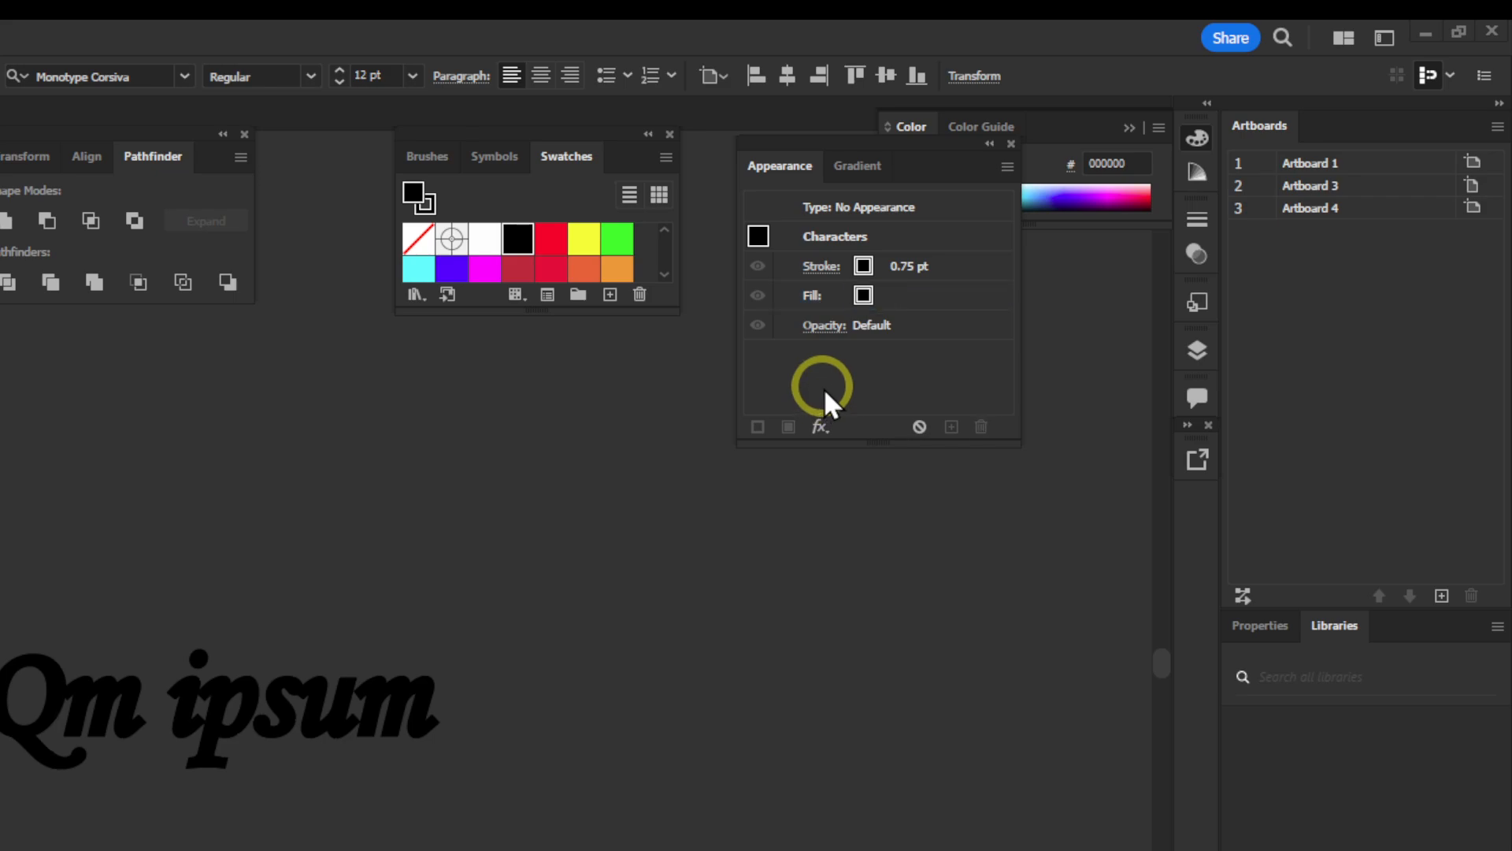
click(32, 145)
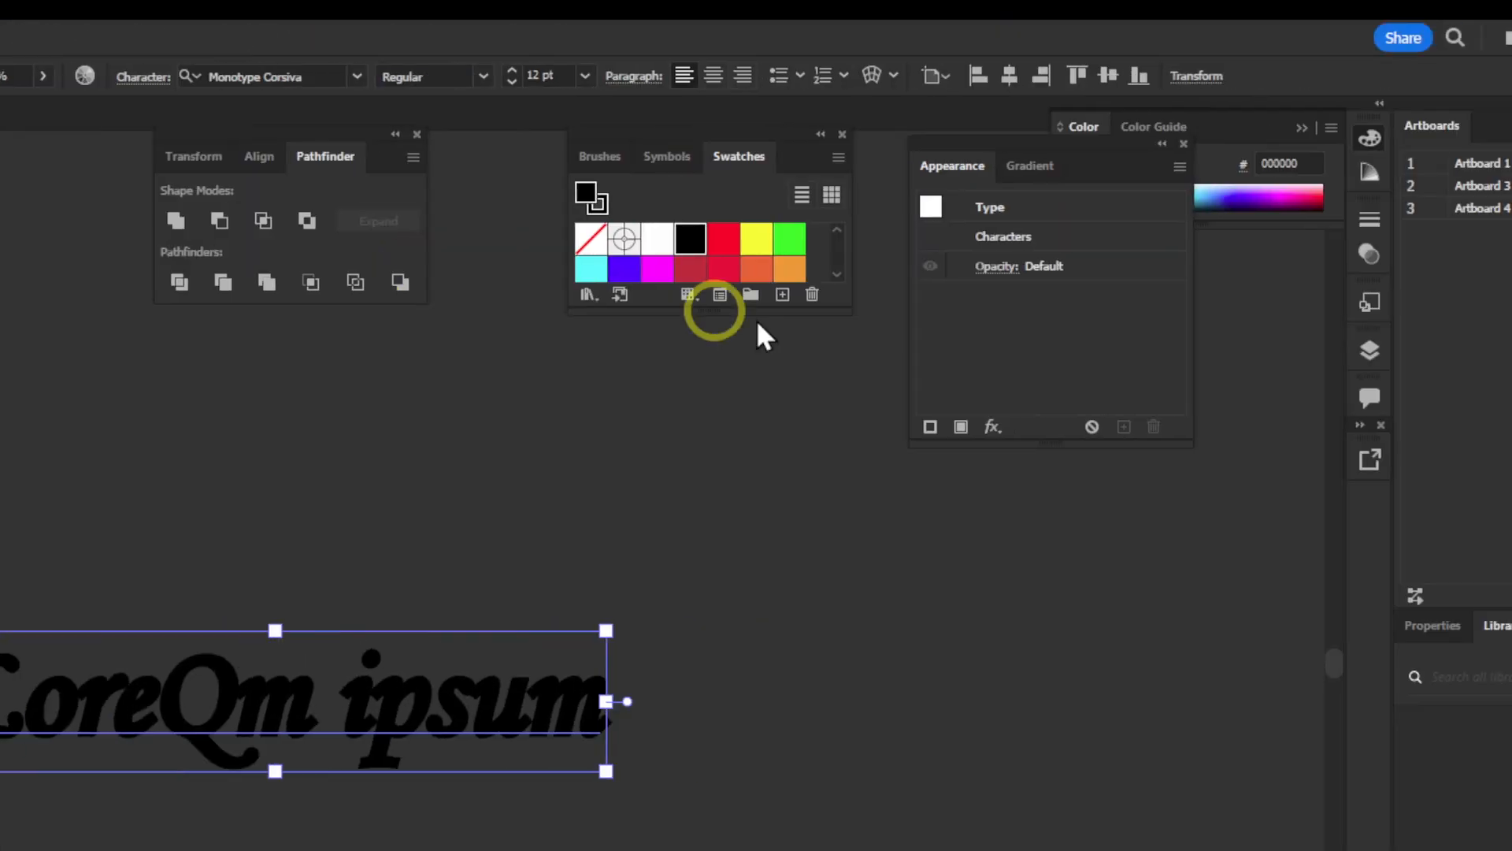
click(789, 426)
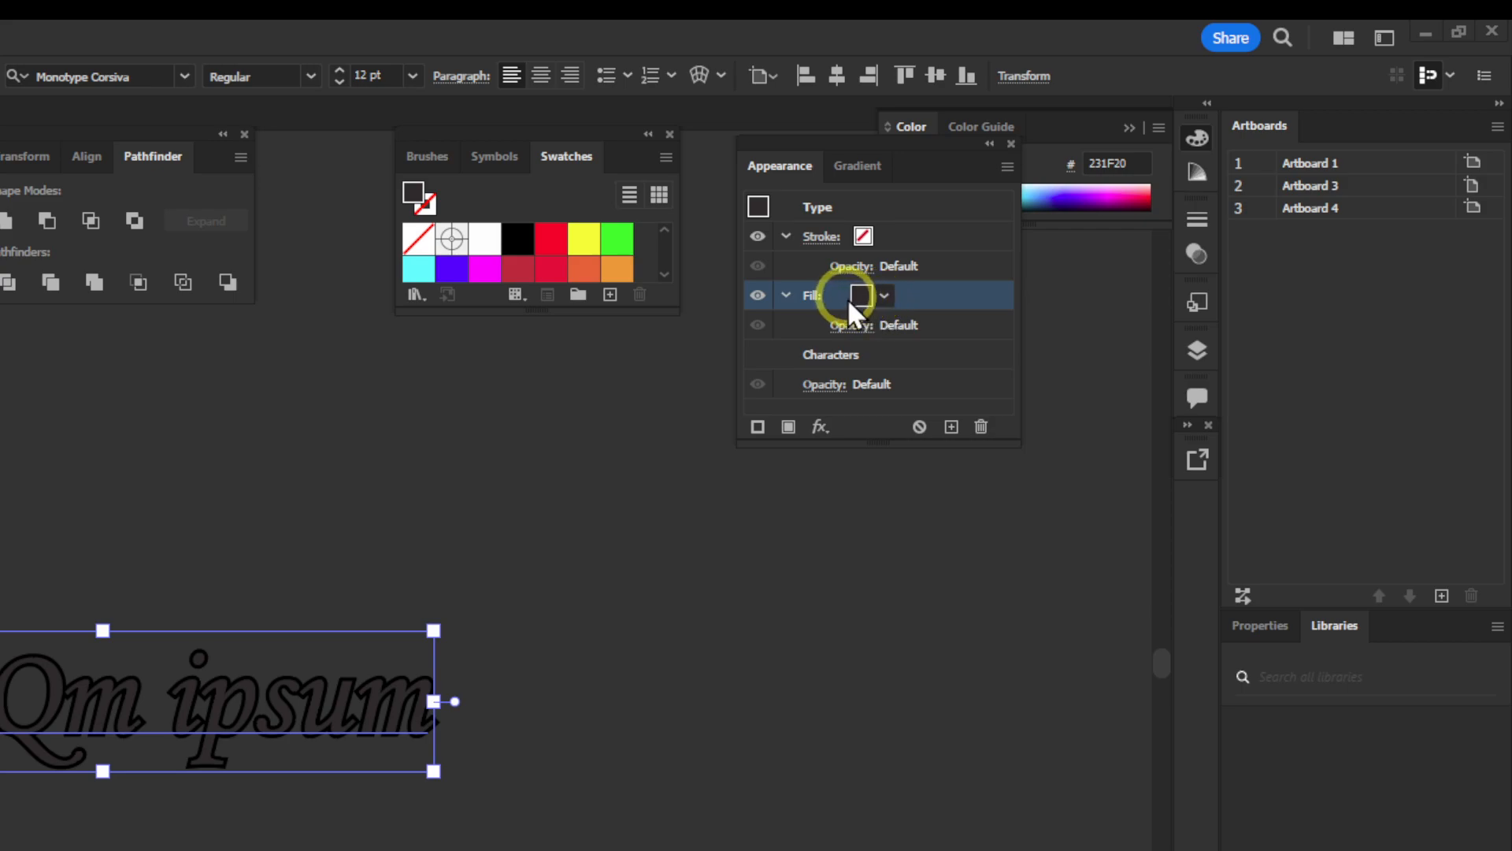
click(856, 168)
click(787, 170)
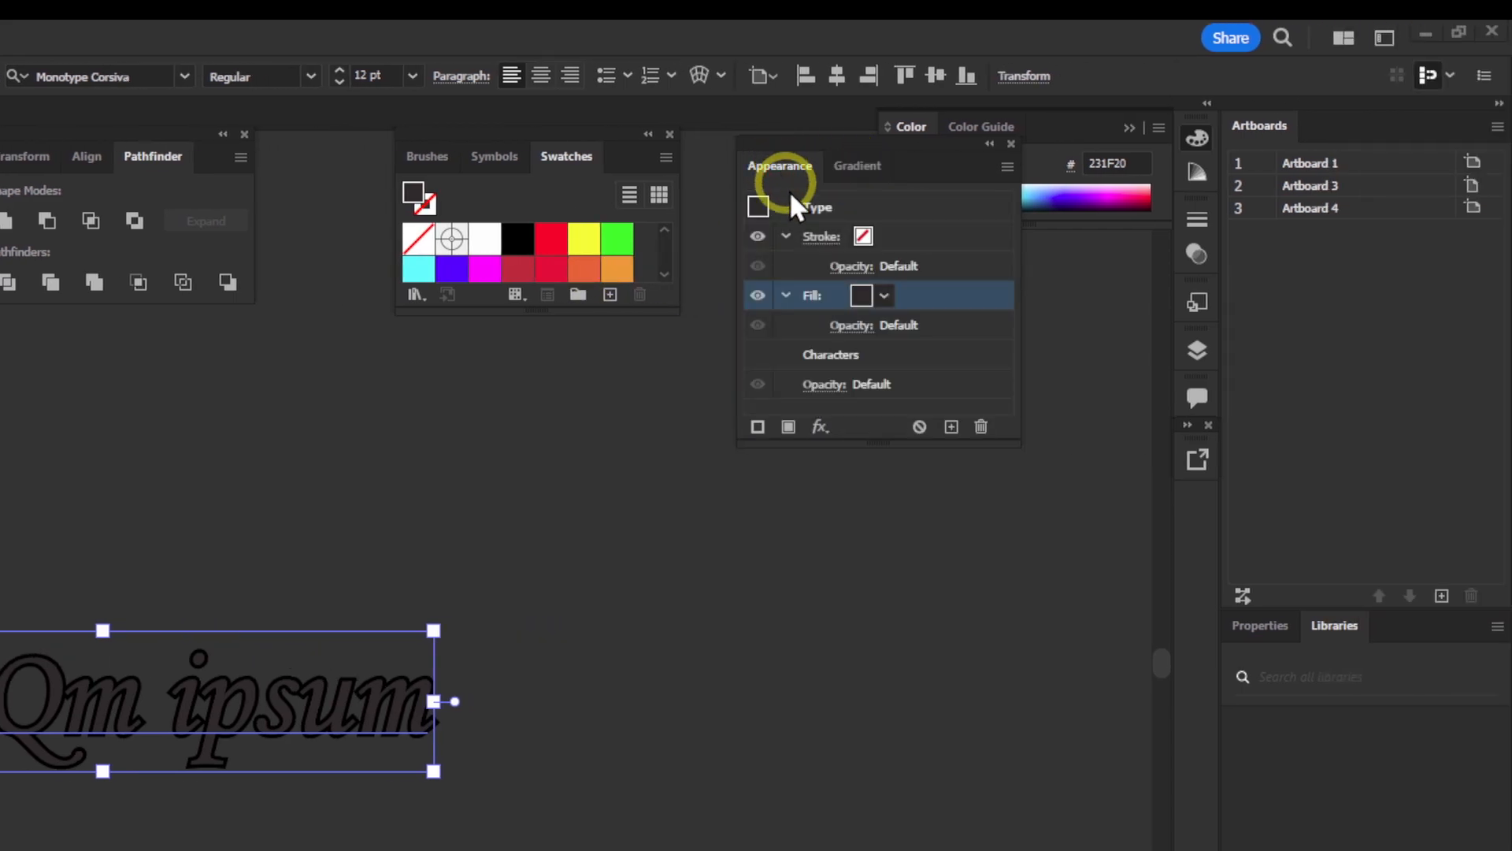
Step: Give the type object a white 1 pt stroke and set its object-level fill to None
click(863, 237)
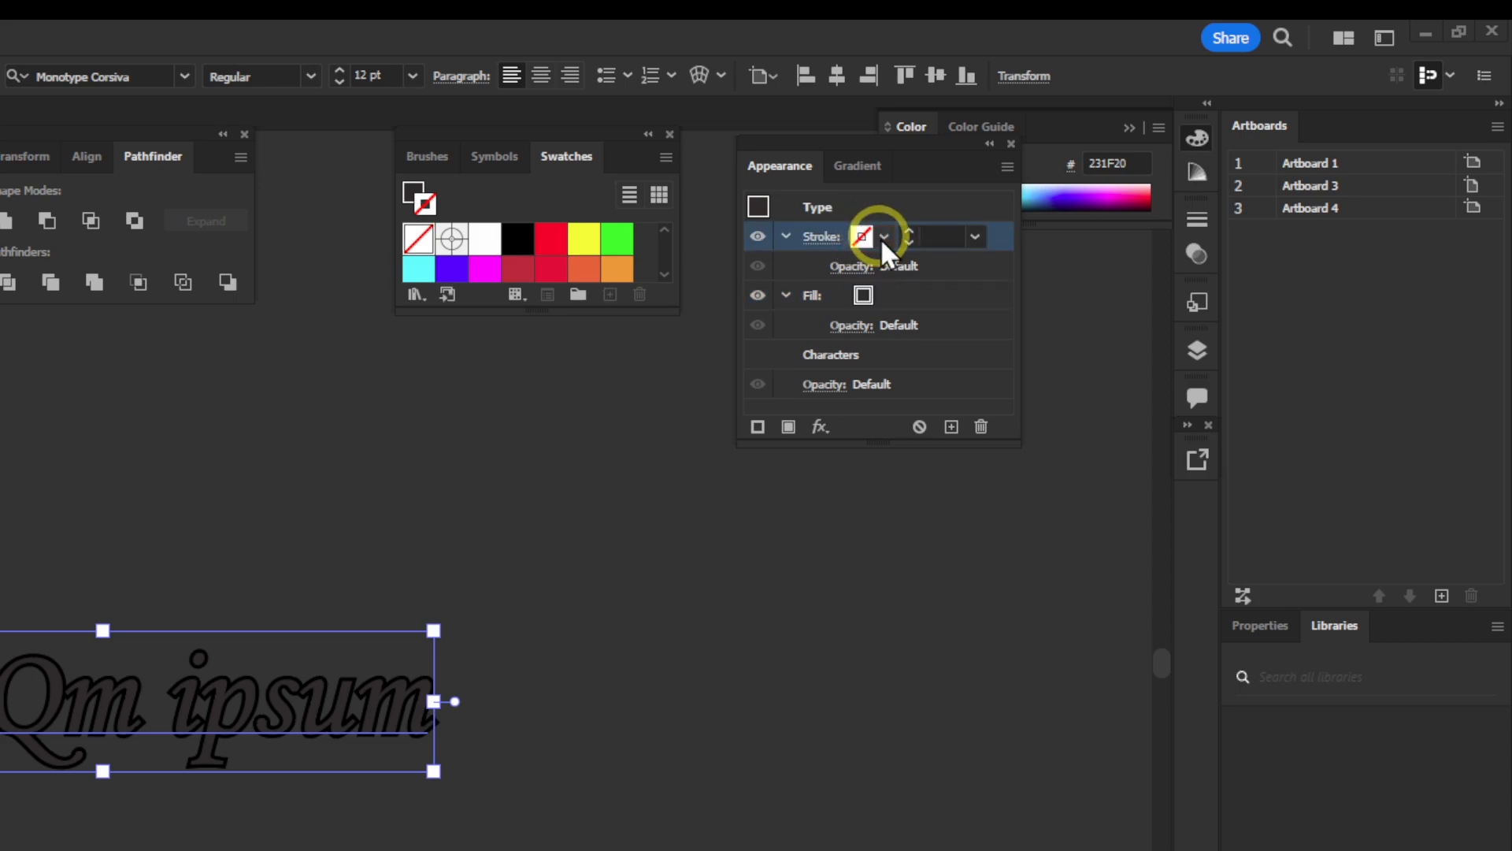
click(66, 448)
click(66, 448)
click(66, 447)
click(18, 508)
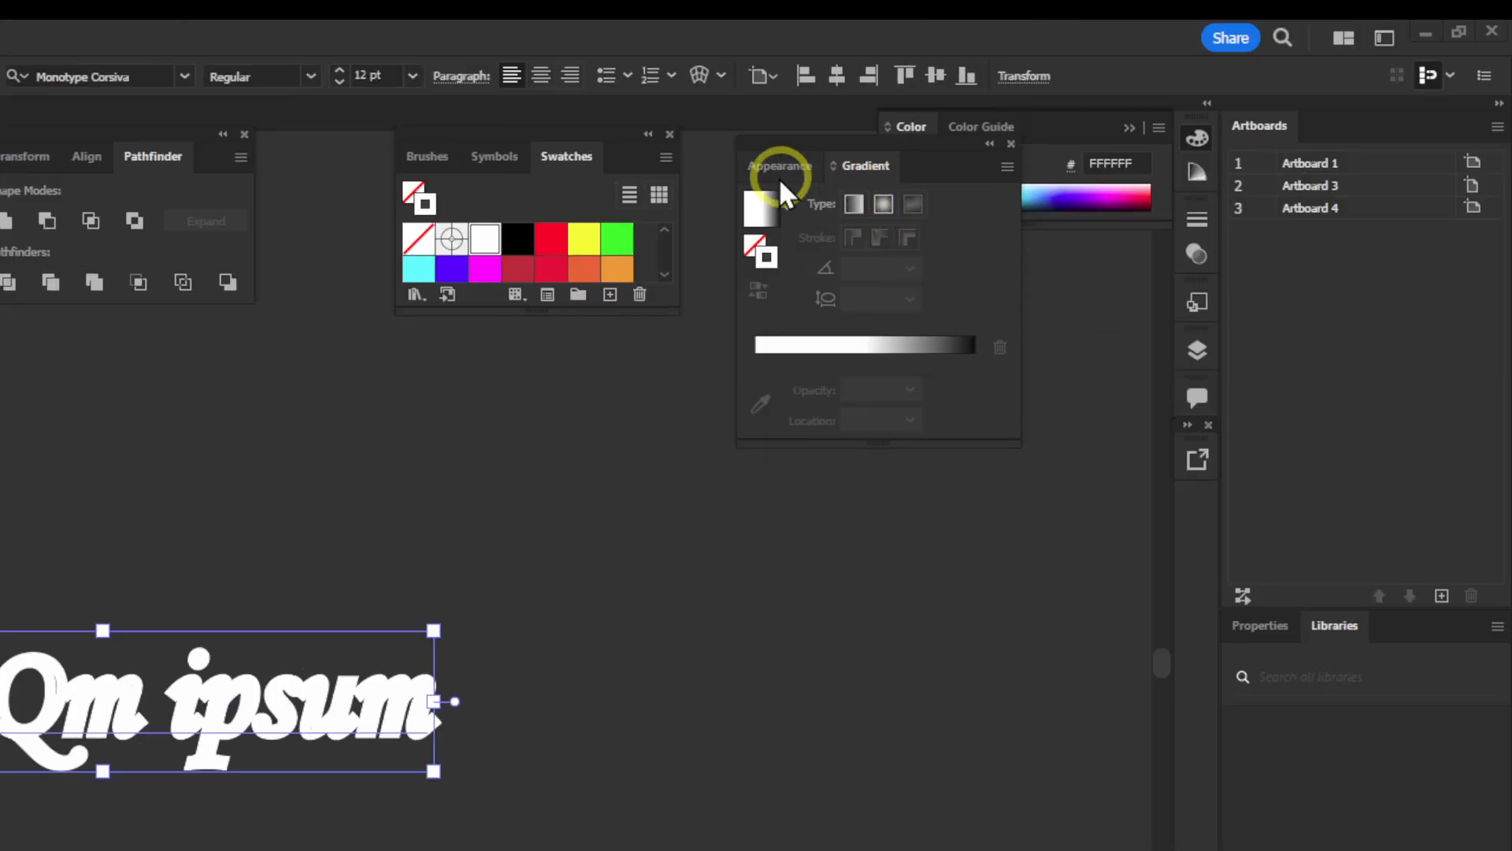
click(780, 178)
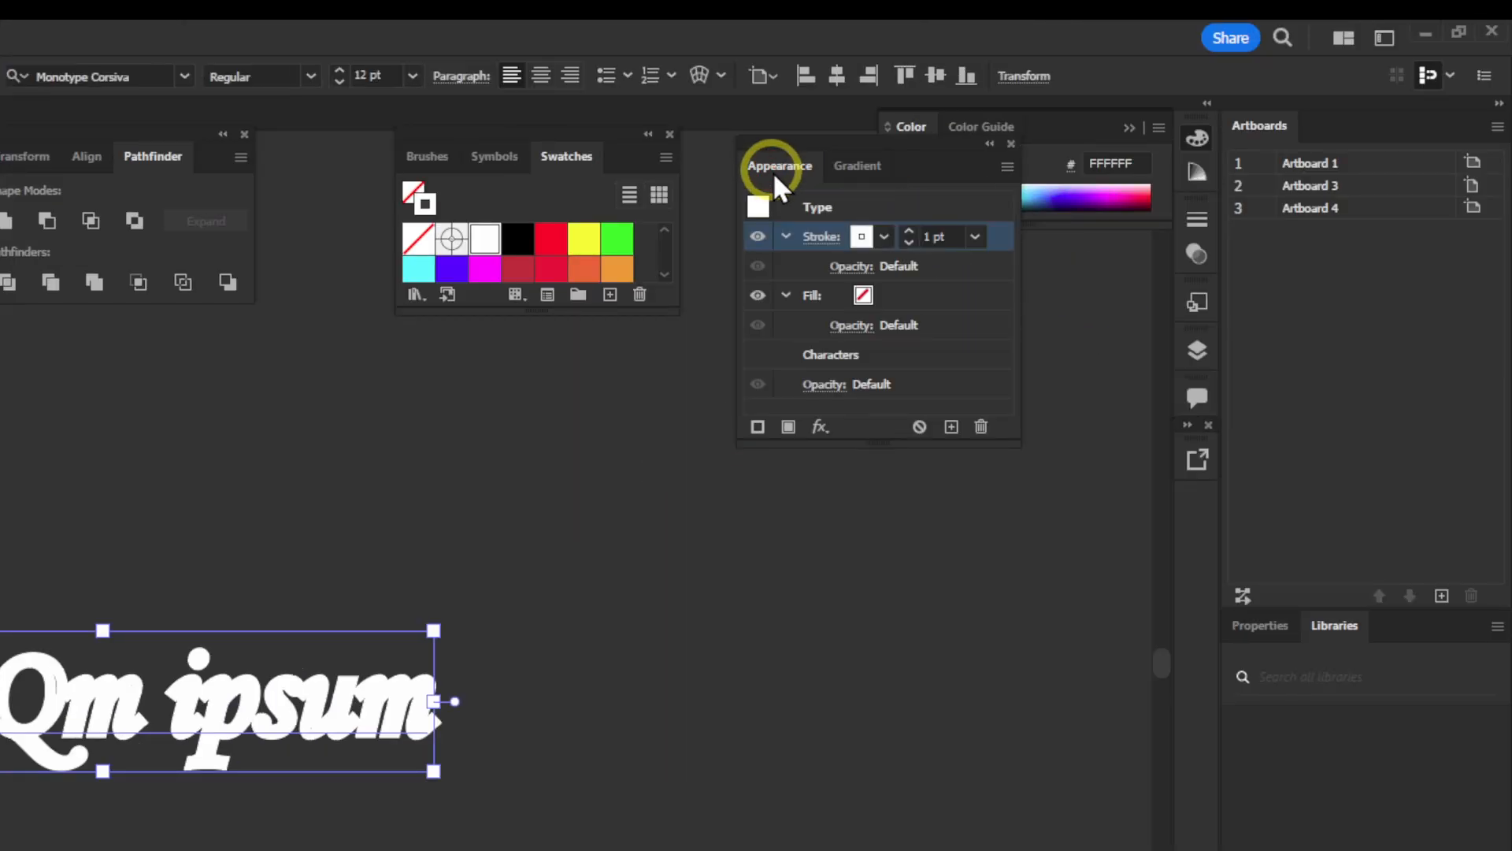
Step: Move the type object's fill above its stroke in the appearance stacking order
click(864, 297)
click(863, 237)
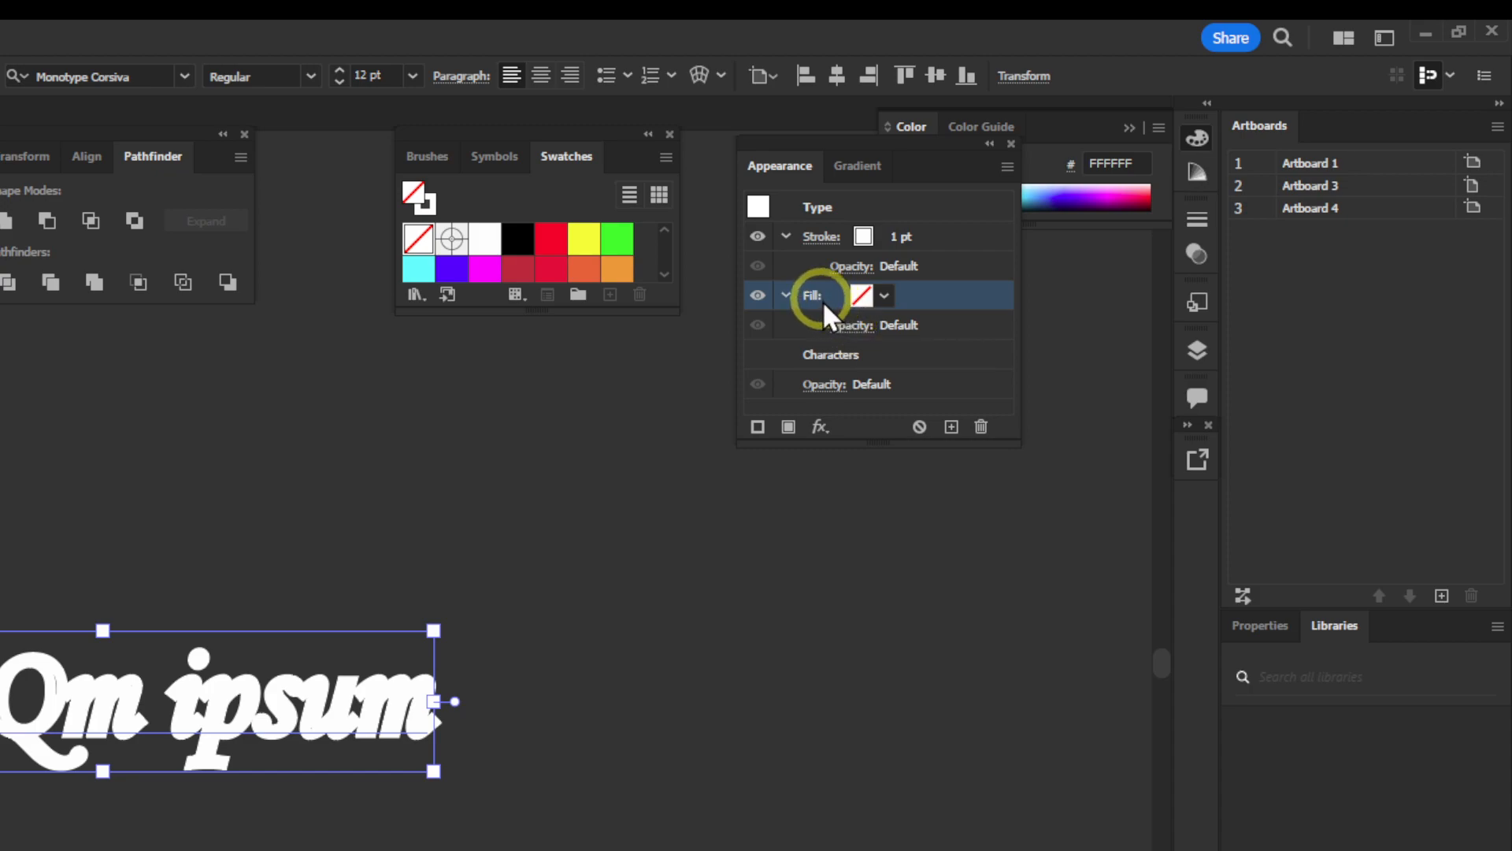
drag(841, 241, 845, 238)
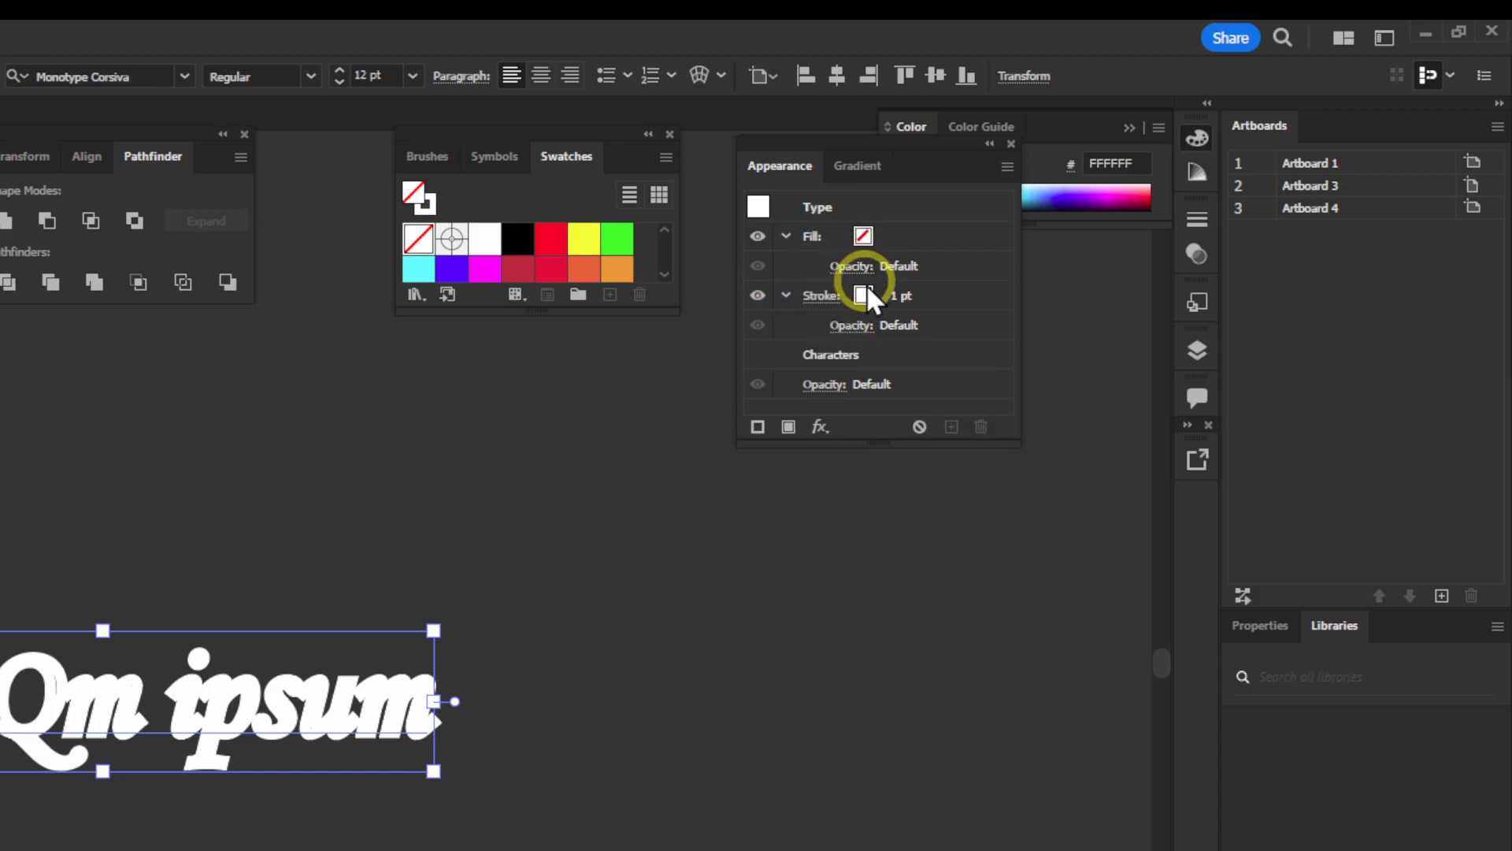
Step: Change the type object's stroke colour to red C1272D and add a second object-level fill
click(880, 299)
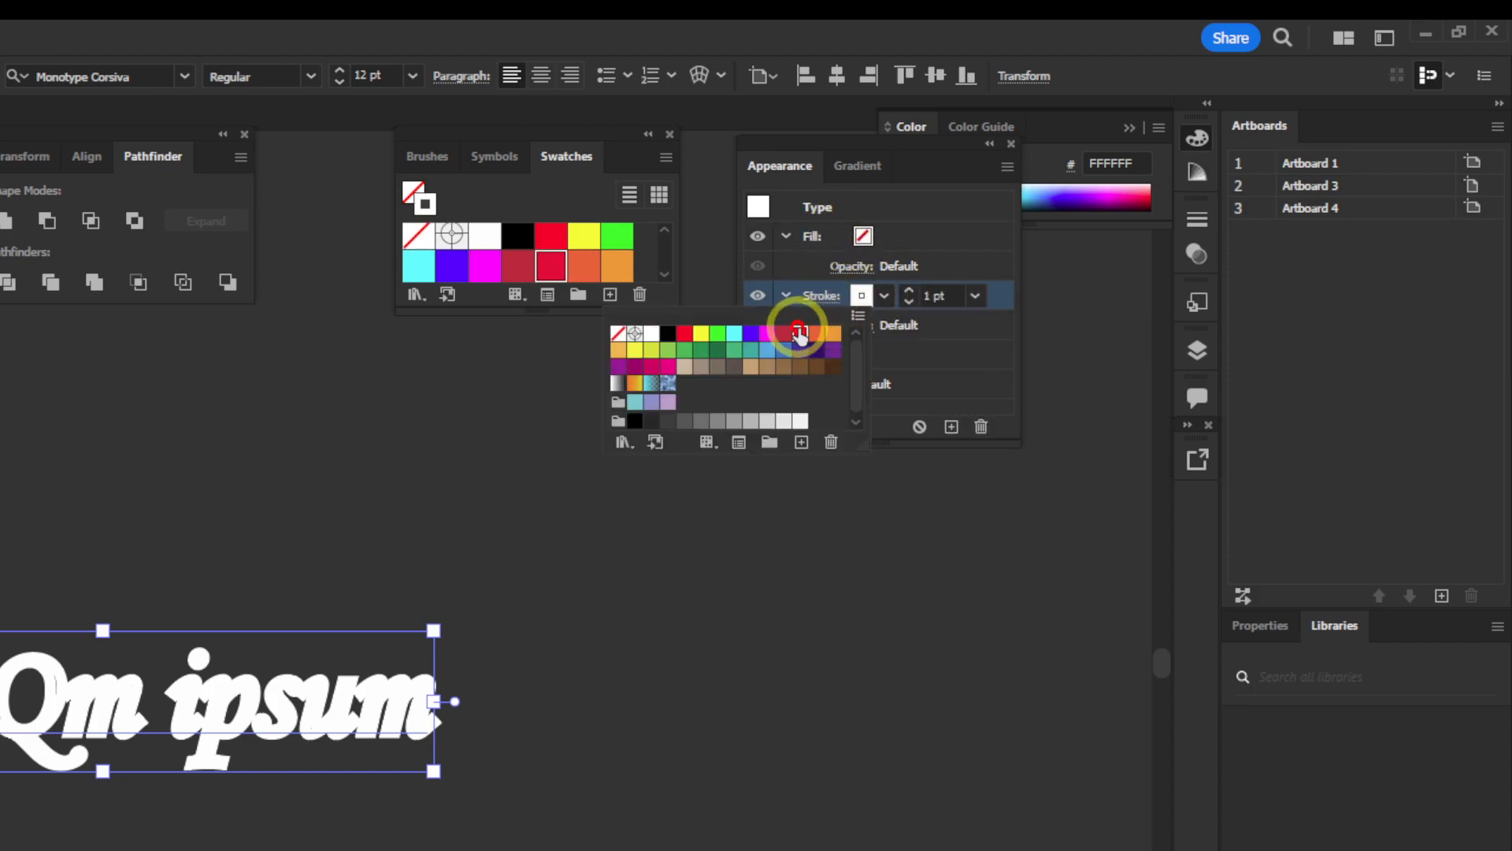
click(800, 333)
click(924, 367)
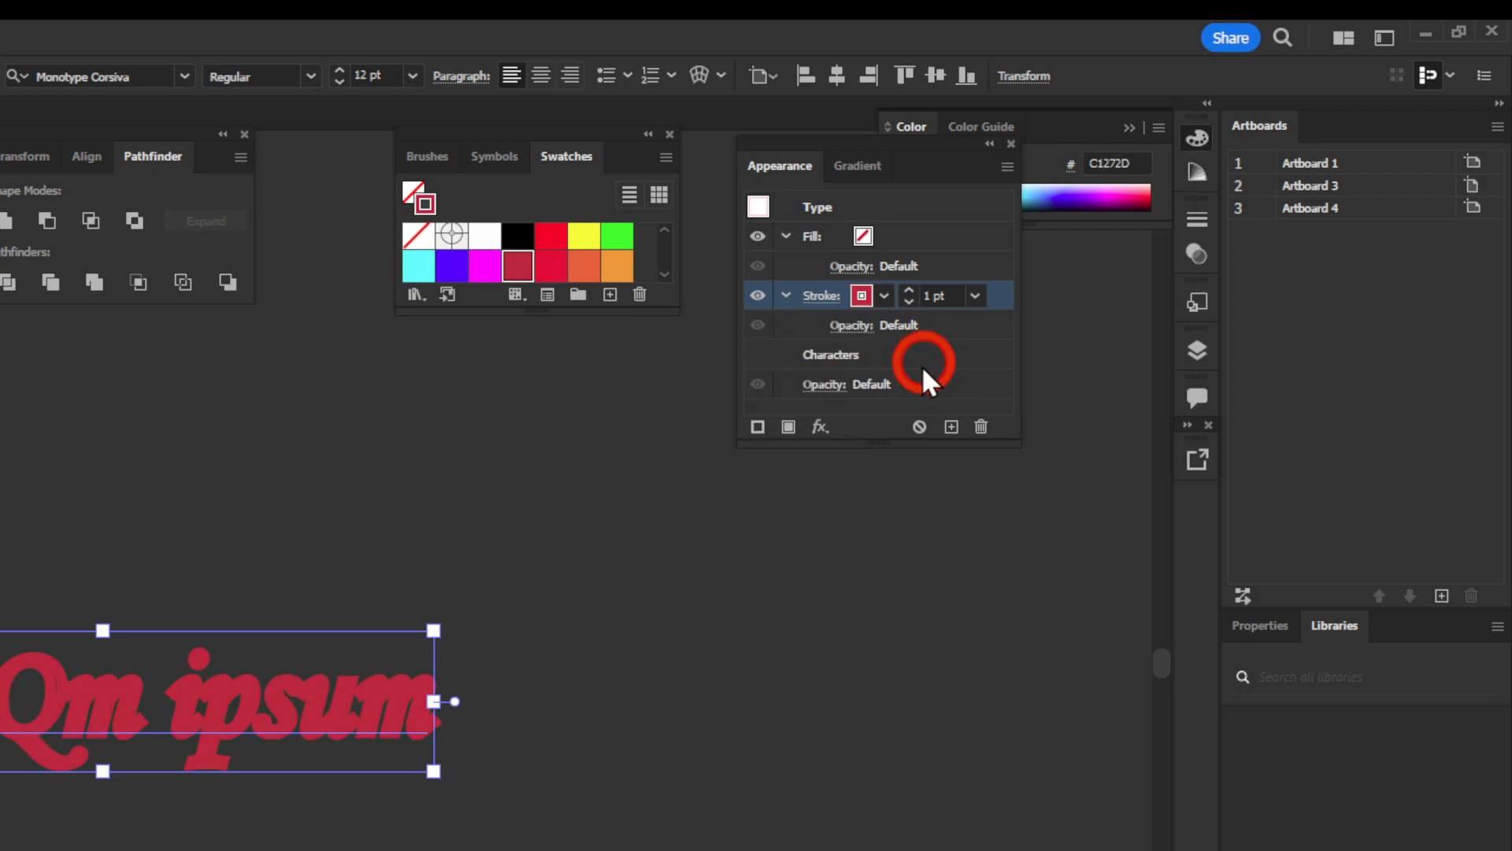
click(788, 427)
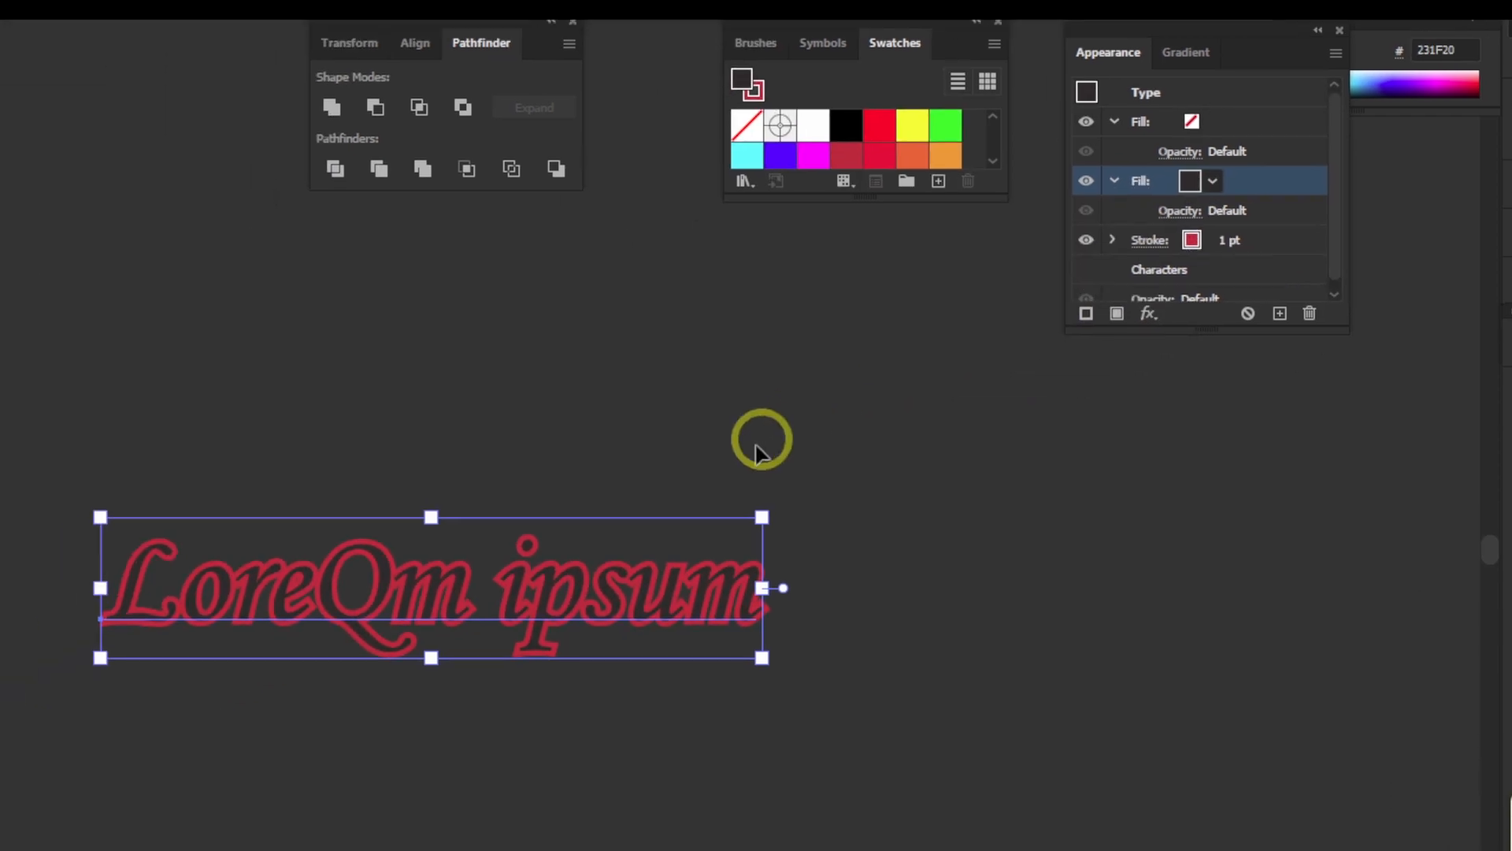
Step: Deselect the type object and examine its dark fill and red outline up close
click(354, 587)
scroll(754, 449, up, 5)
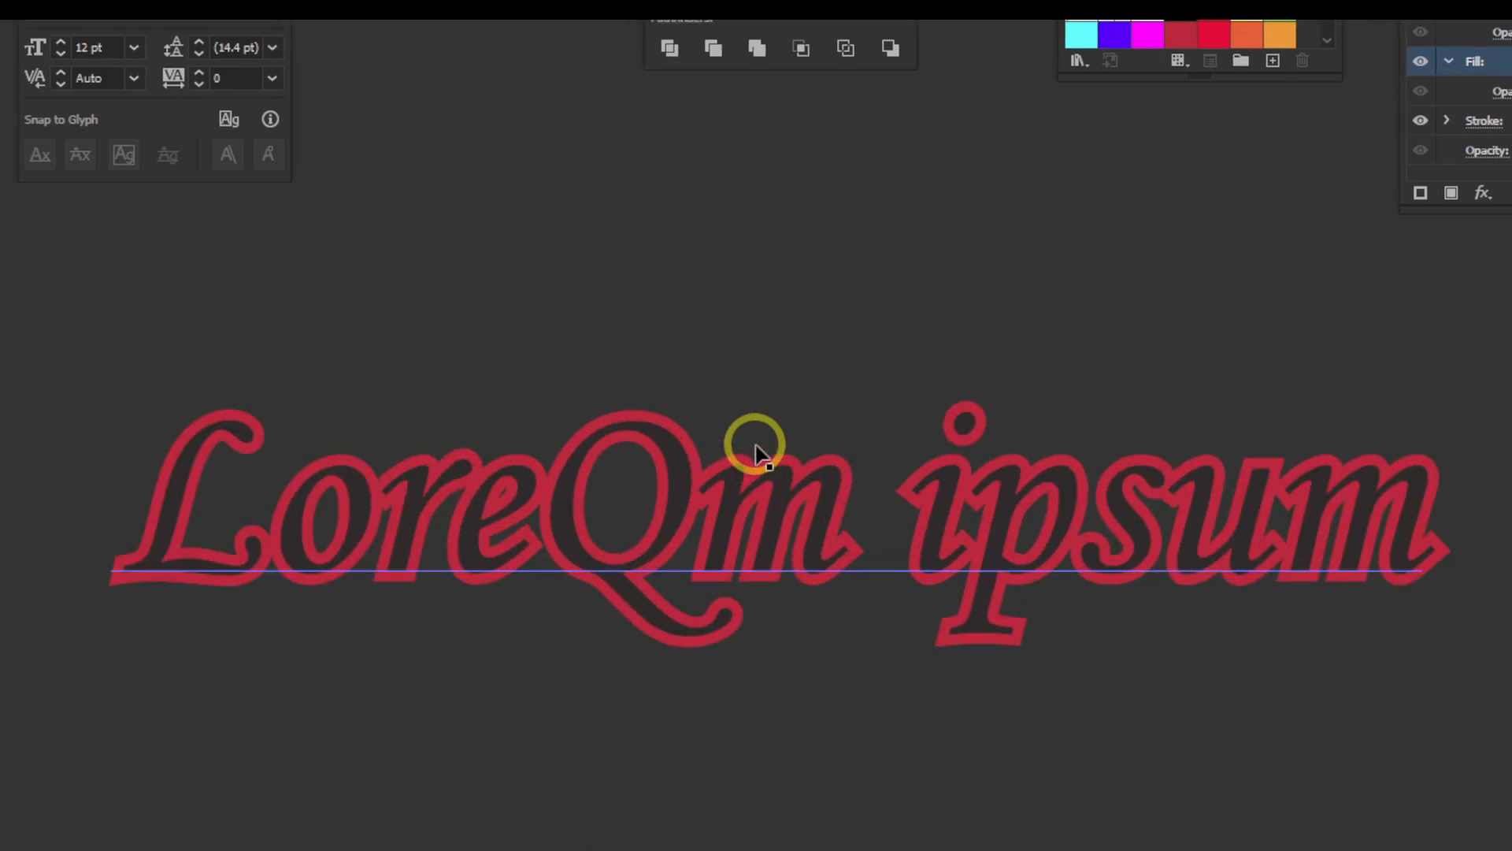
scroll(755, 449, down, 3)
scroll(756, 446, up, 2)
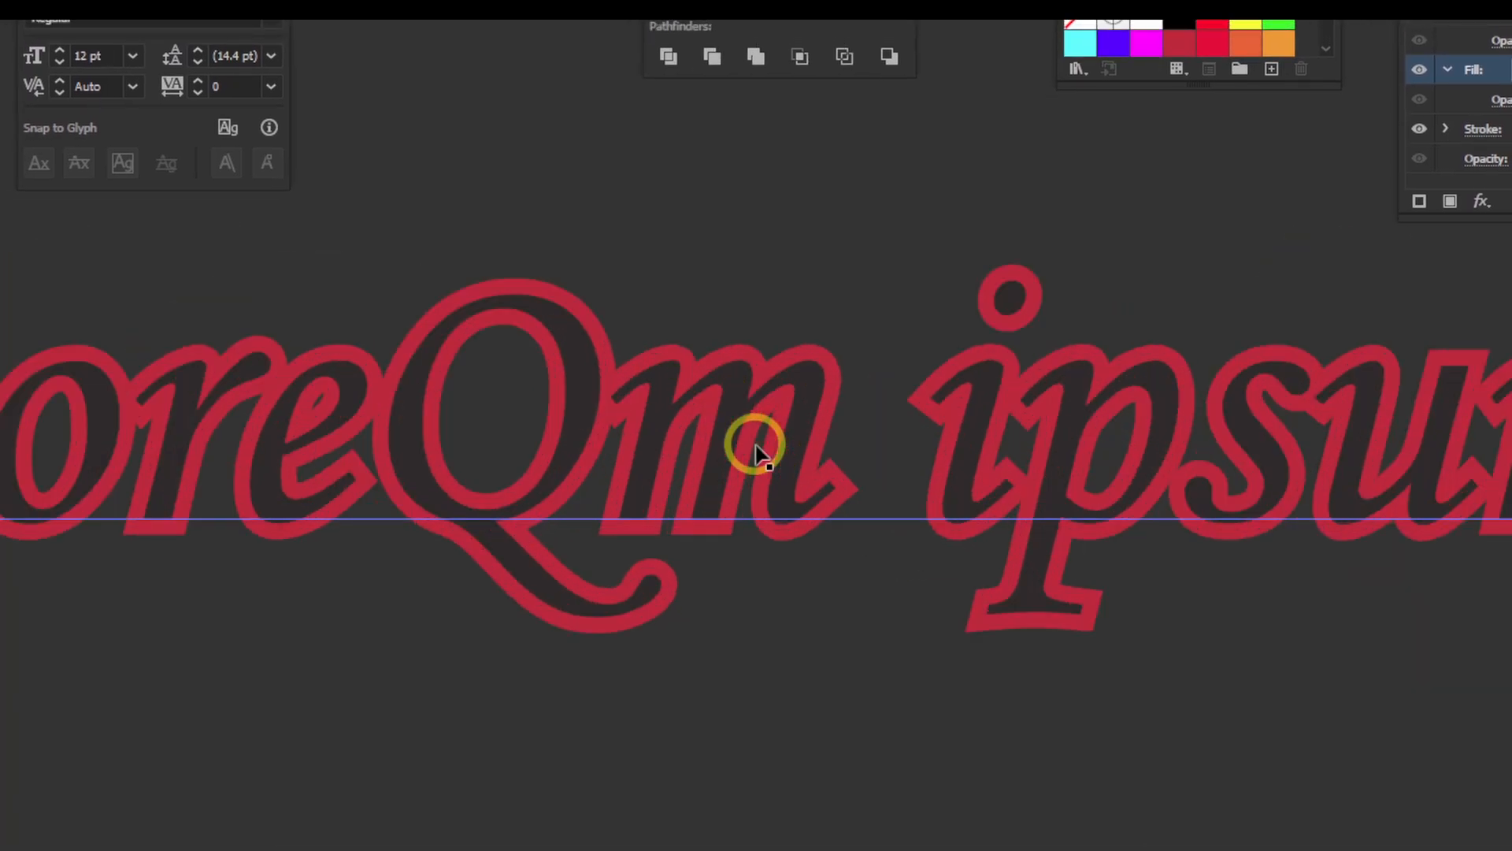
scroll(756, 446, down, 2)
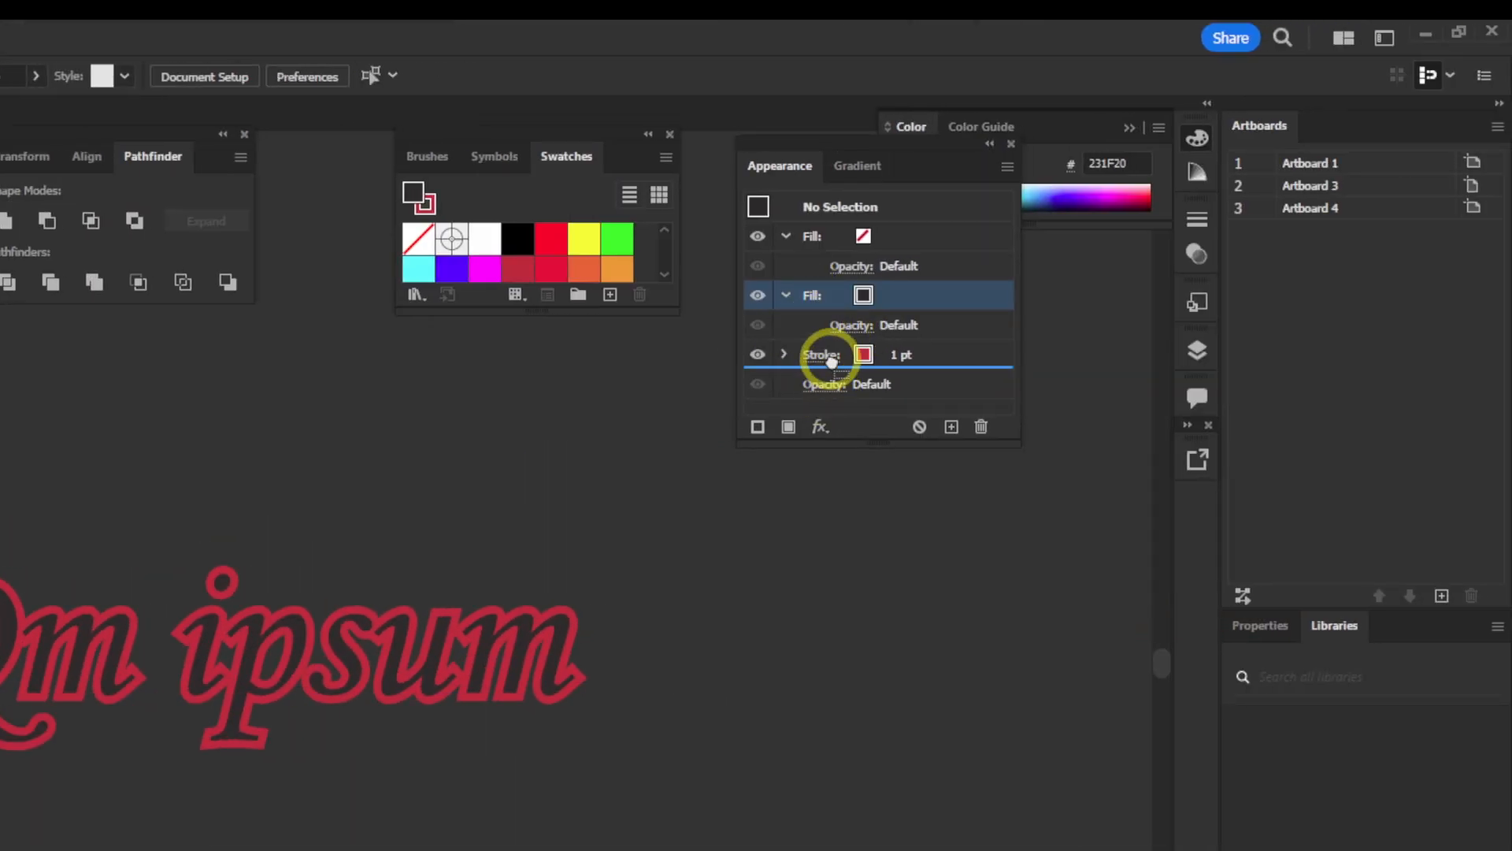
Step: Open the Transform effect settings for the red stroke
click(818, 426)
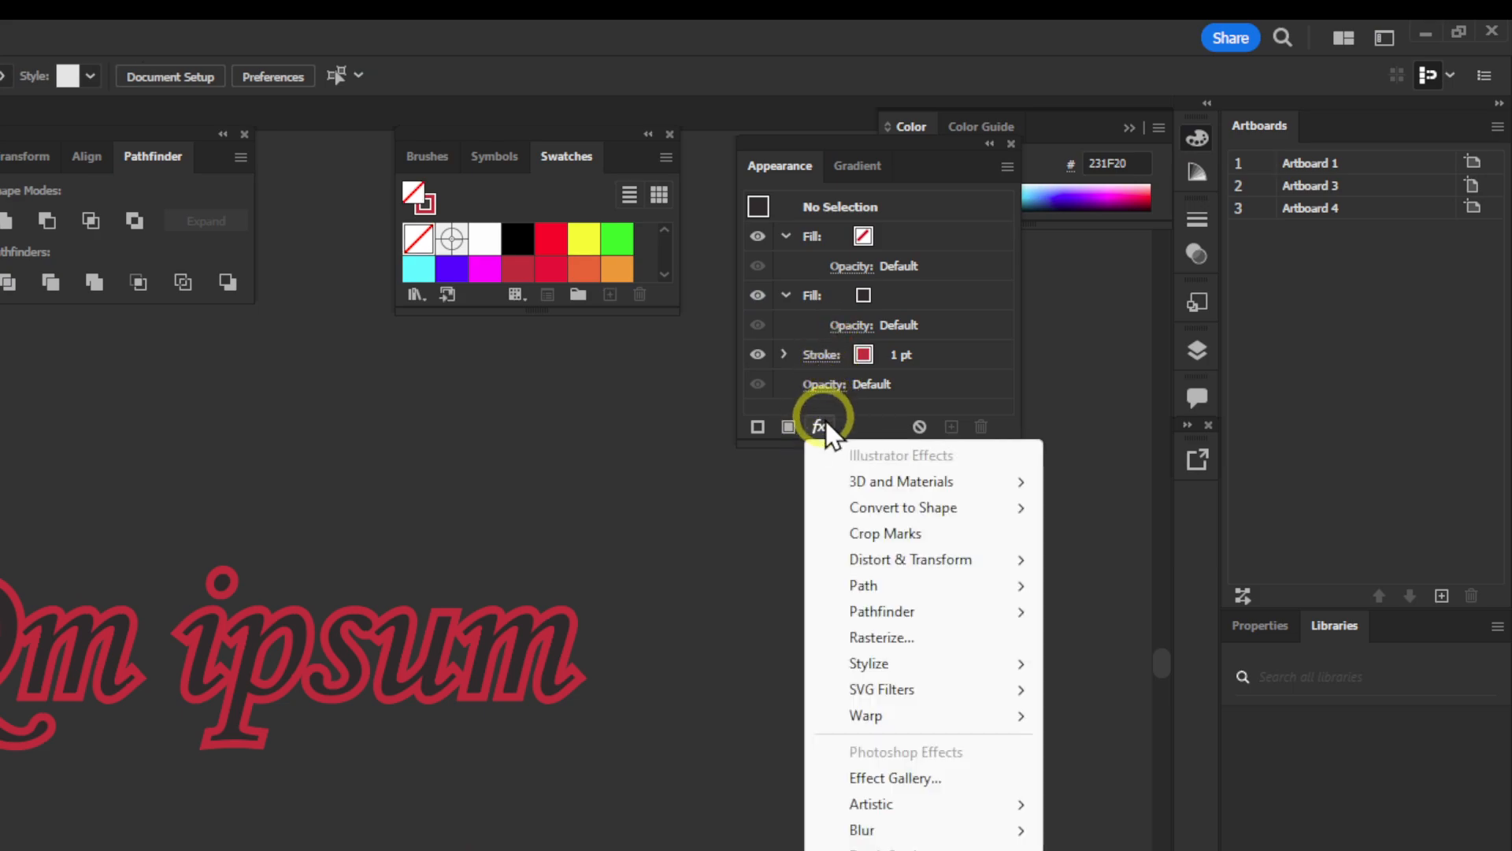
click(816, 303)
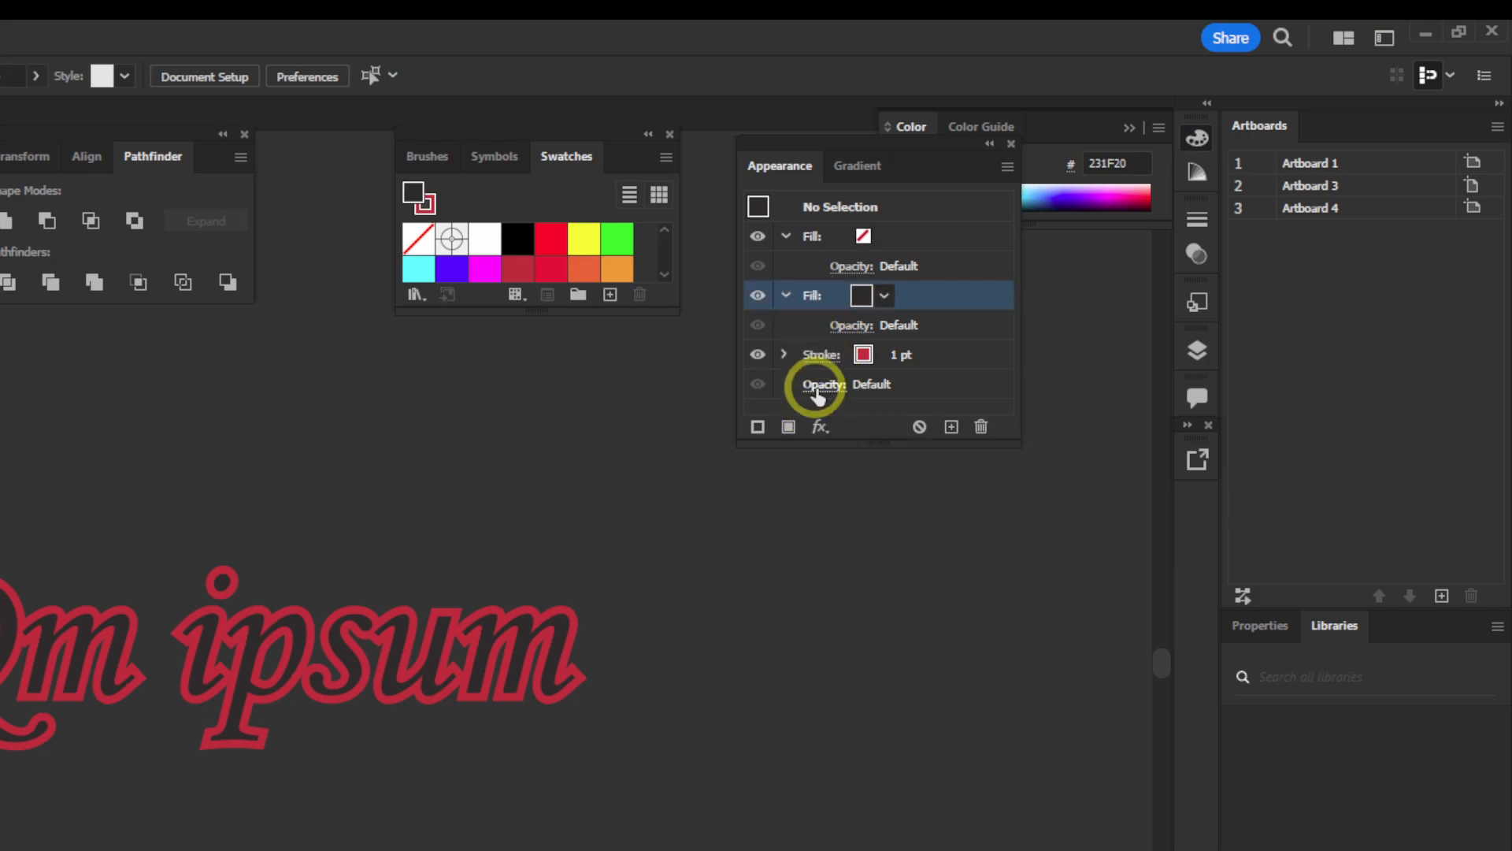
click(819, 358)
click(819, 429)
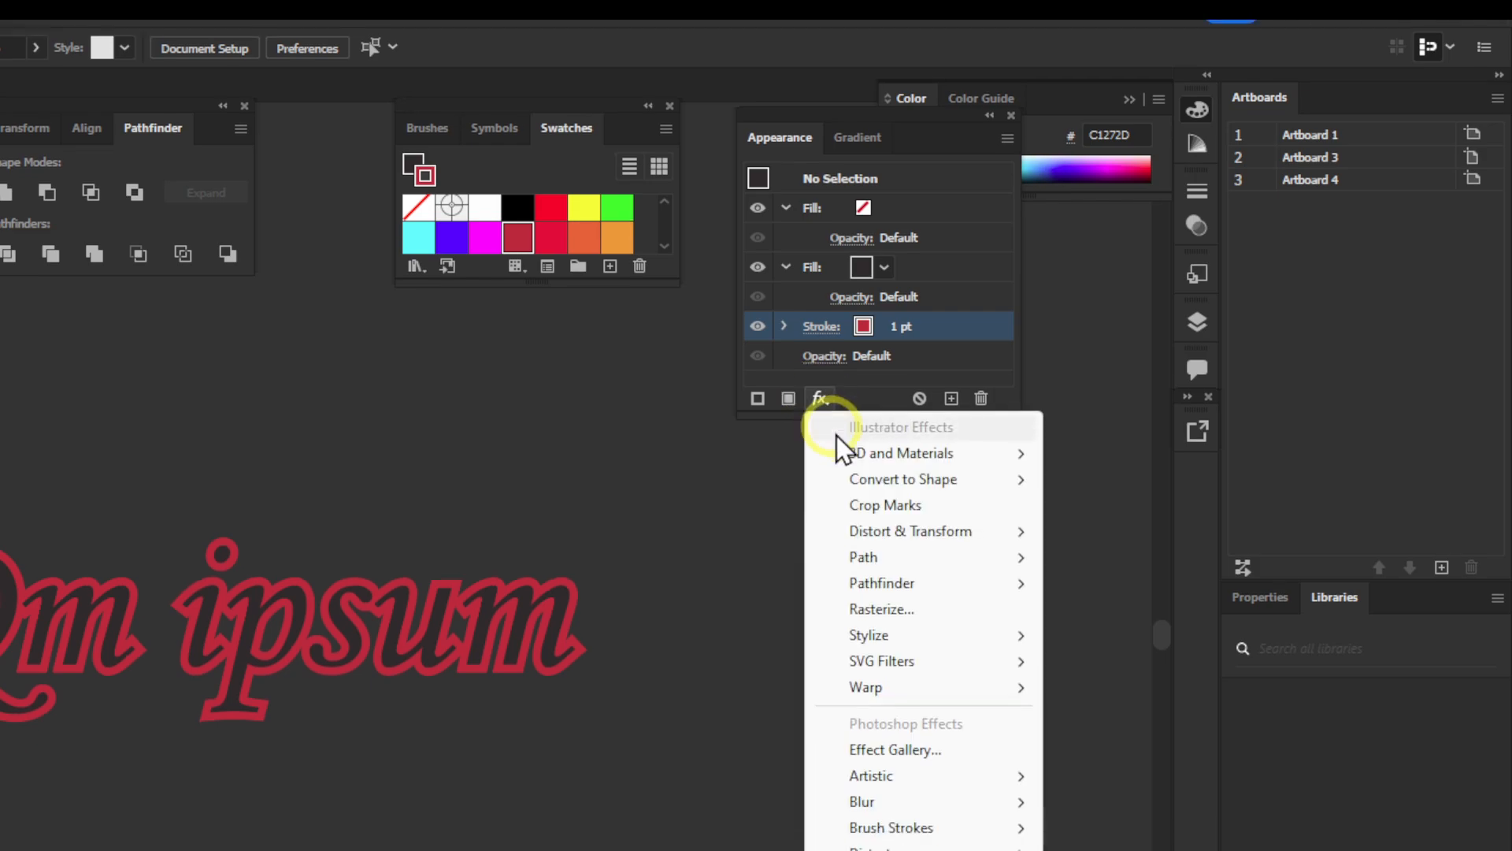
mouse_move(903, 565)
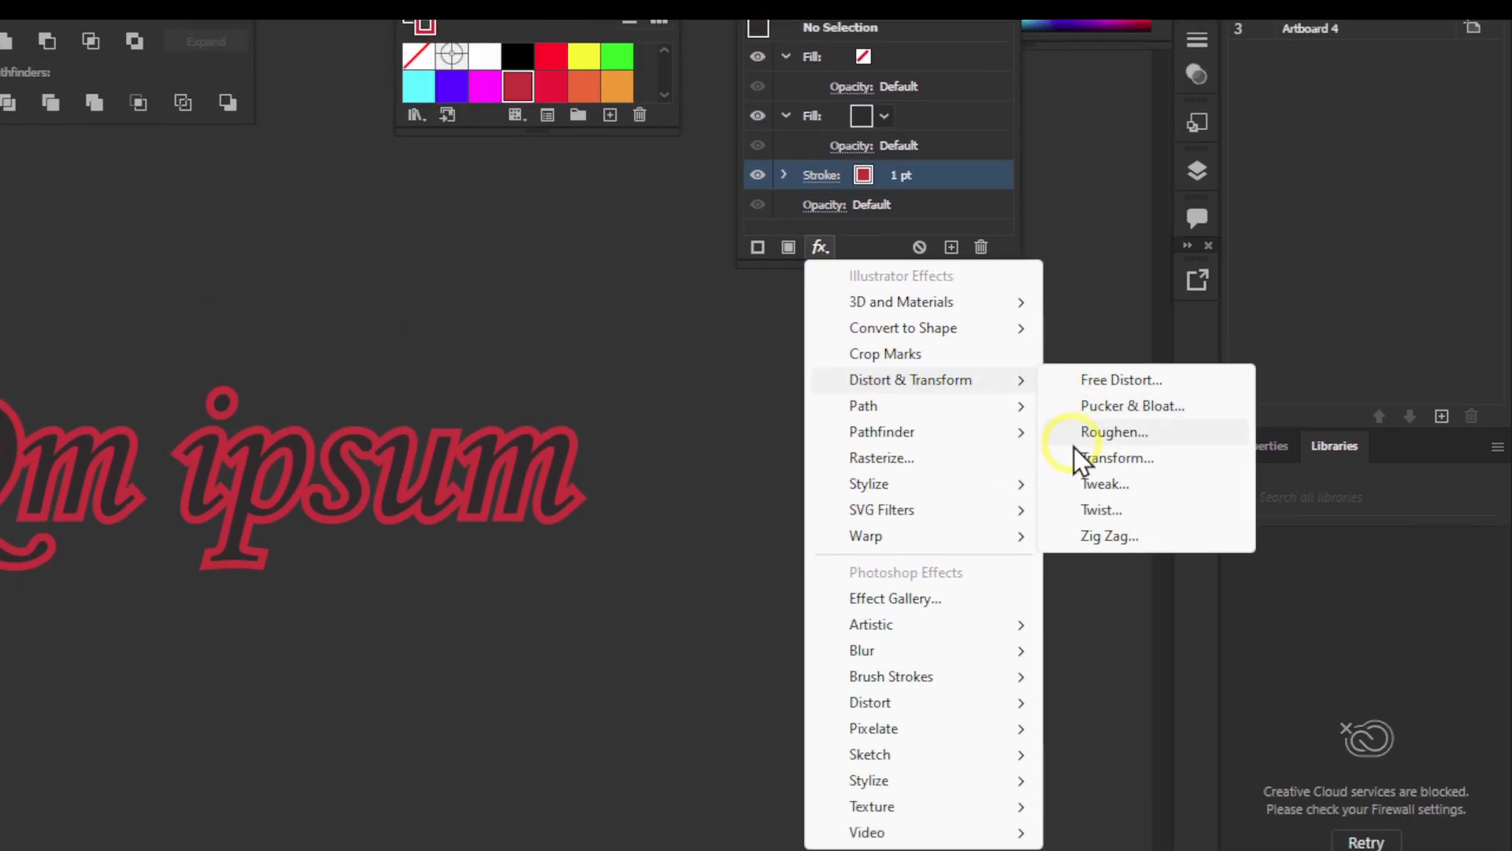
click(1074, 520)
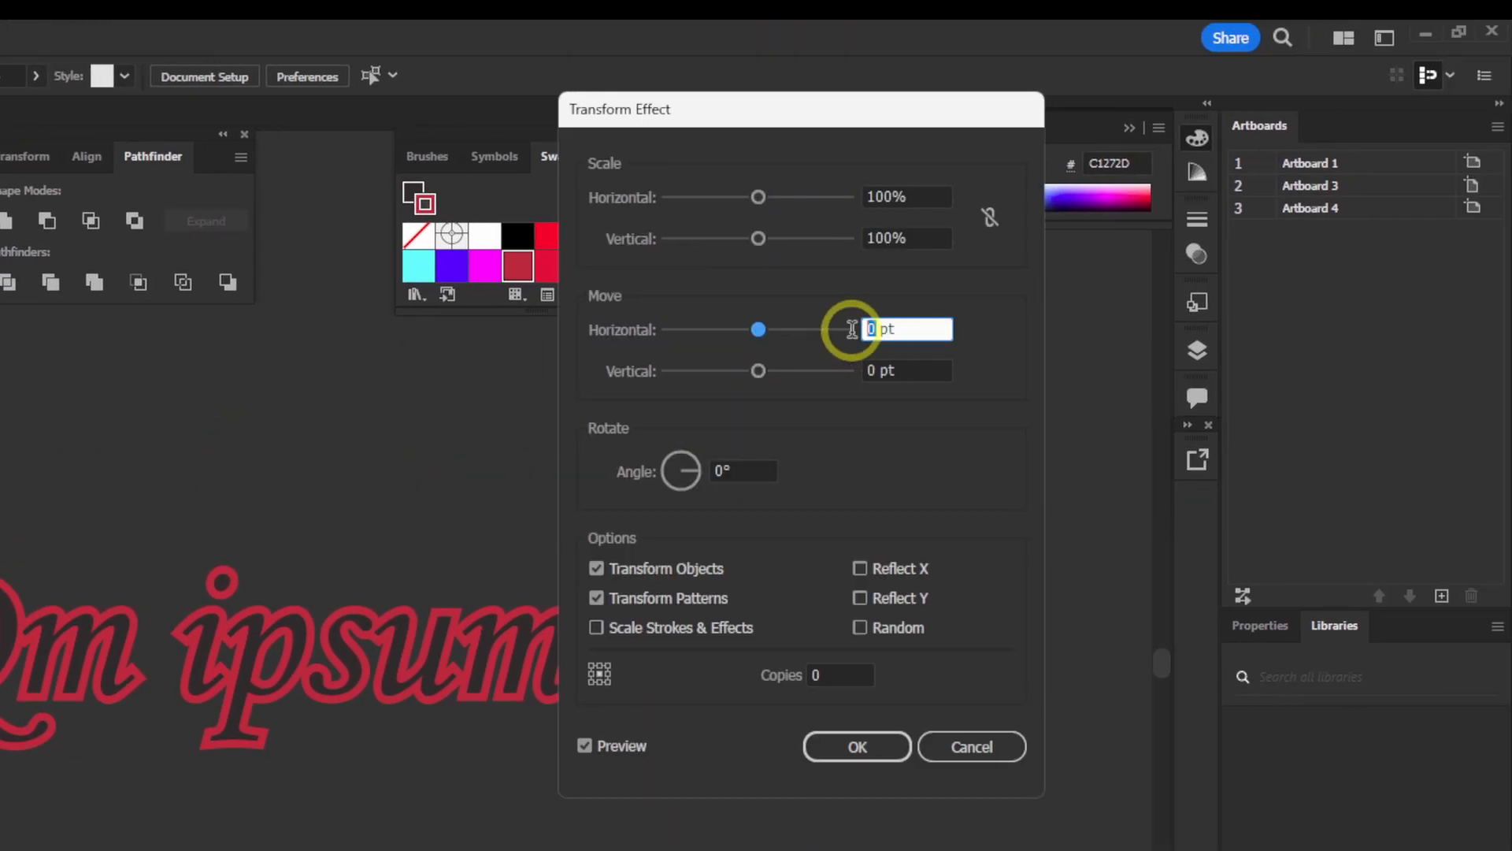
Step: Set the Transform effect to move 1 pt horizontally and 1 pt vertically with 23 copies, and apply it
text(1)
key(Tab)
text(1)
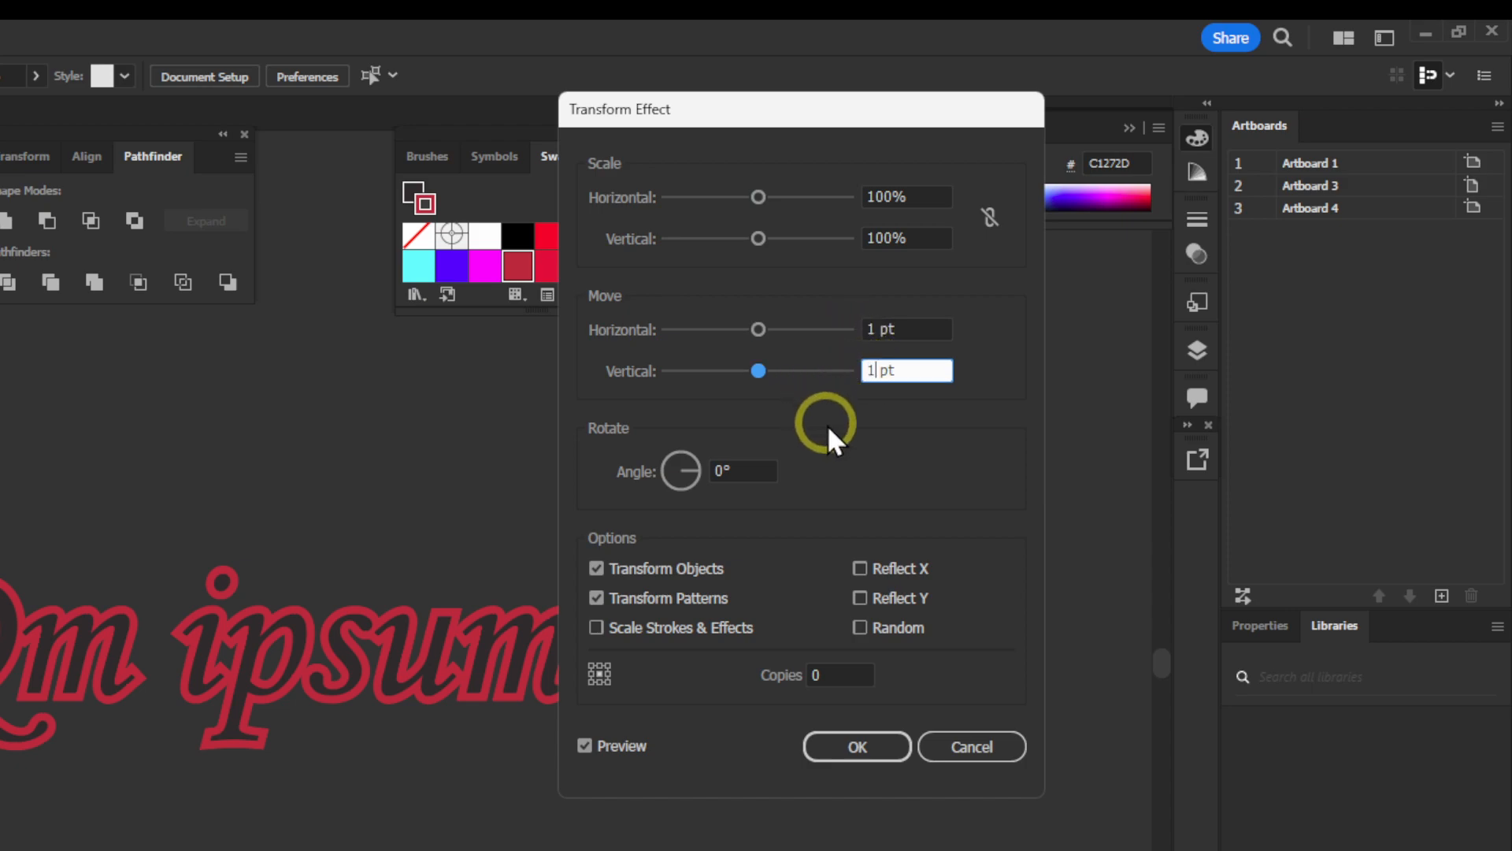
click(788, 675)
text(23)
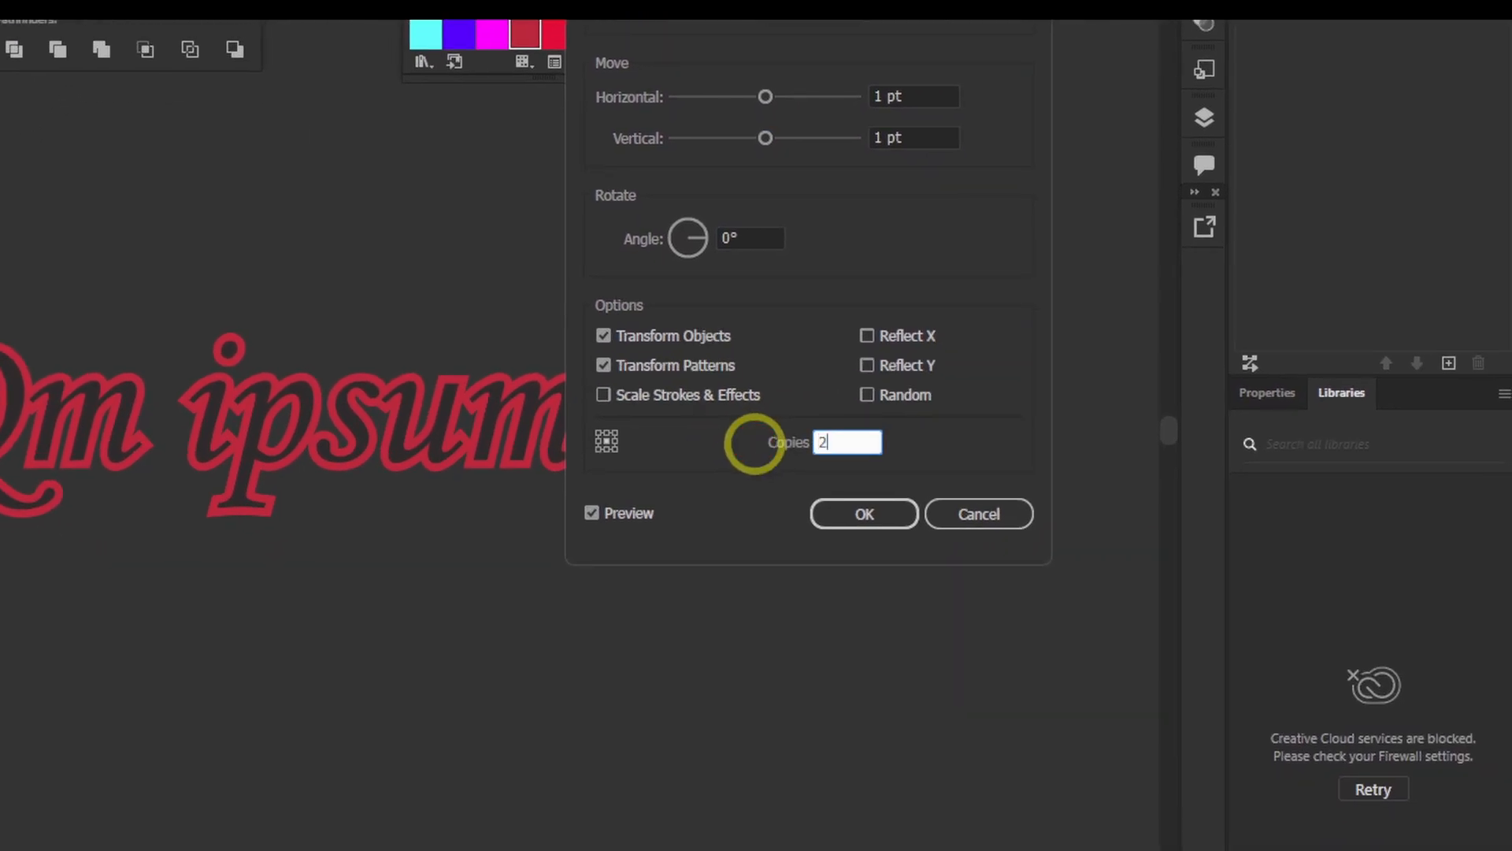
click(593, 513)
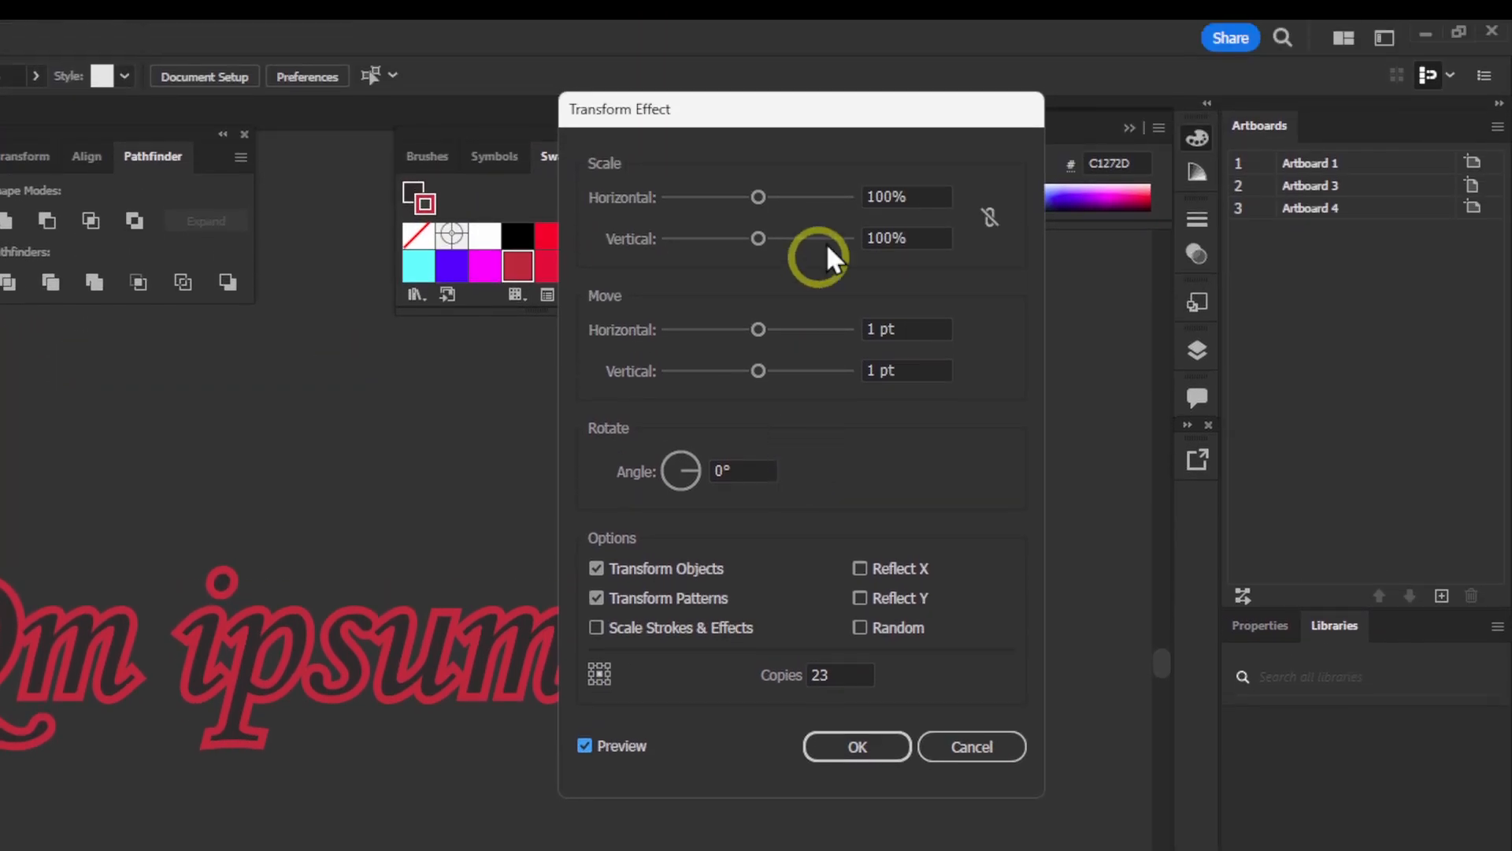
drag(848, 118, 96, 164)
click(858, 747)
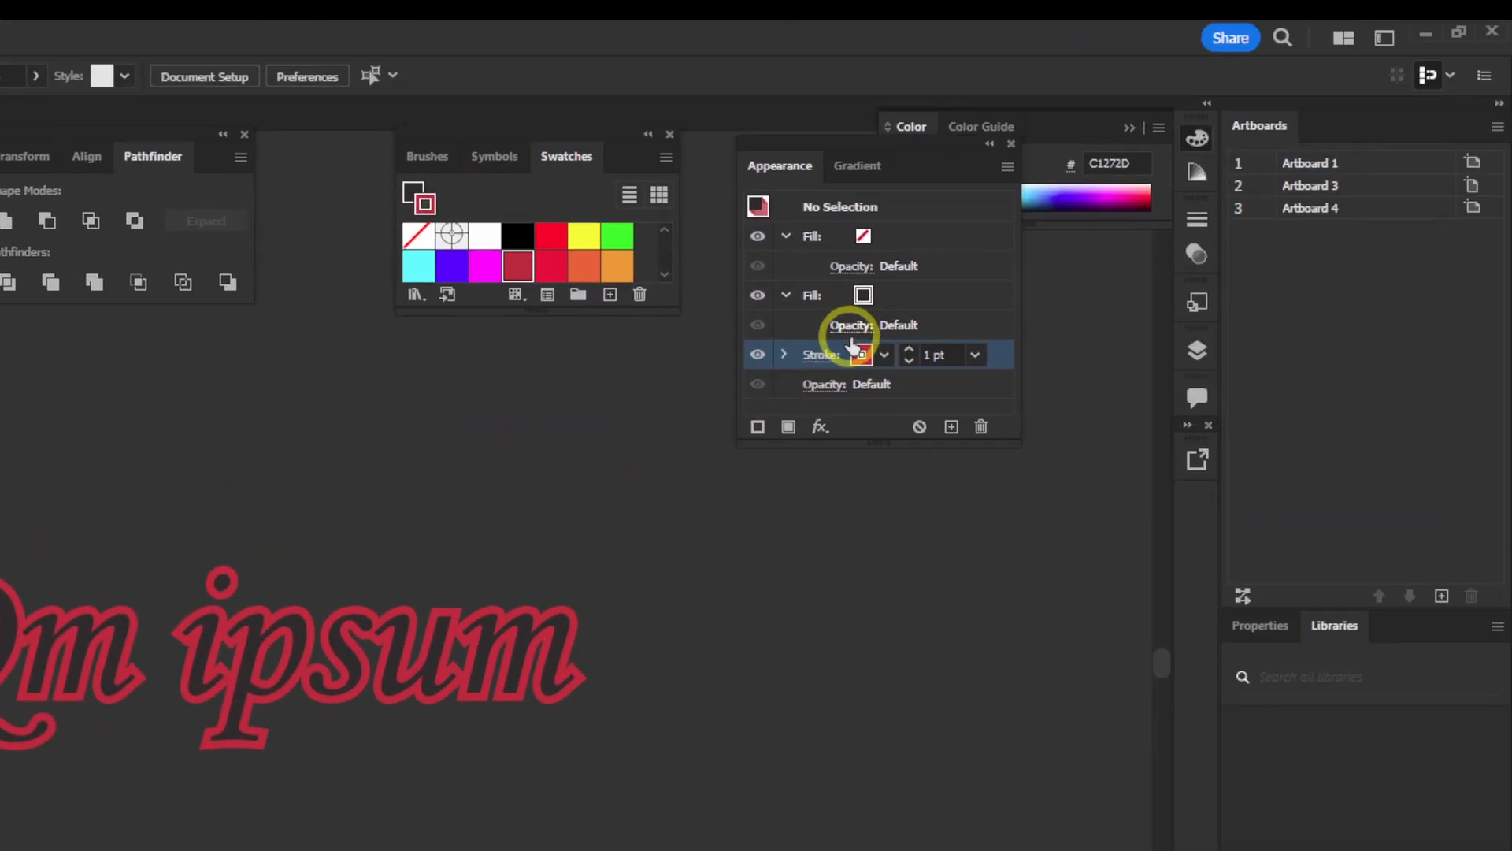
Step: Set the red stroke's weight to 7 pt and reopen its Transform effect settings
click(977, 355)
click(1002, 628)
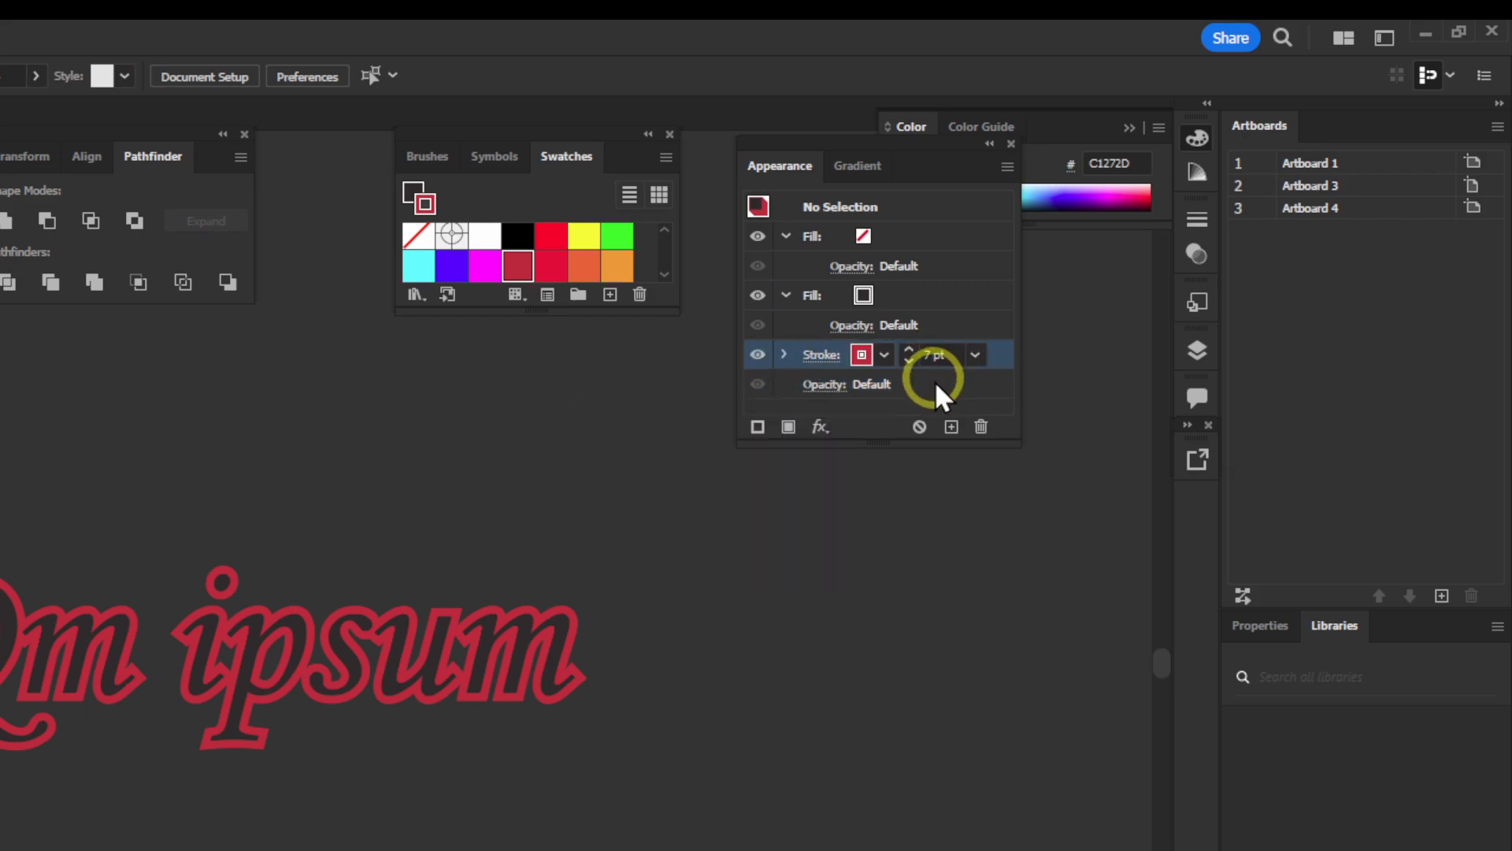
click(783, 353)
scroll(824, 377, down, 1)
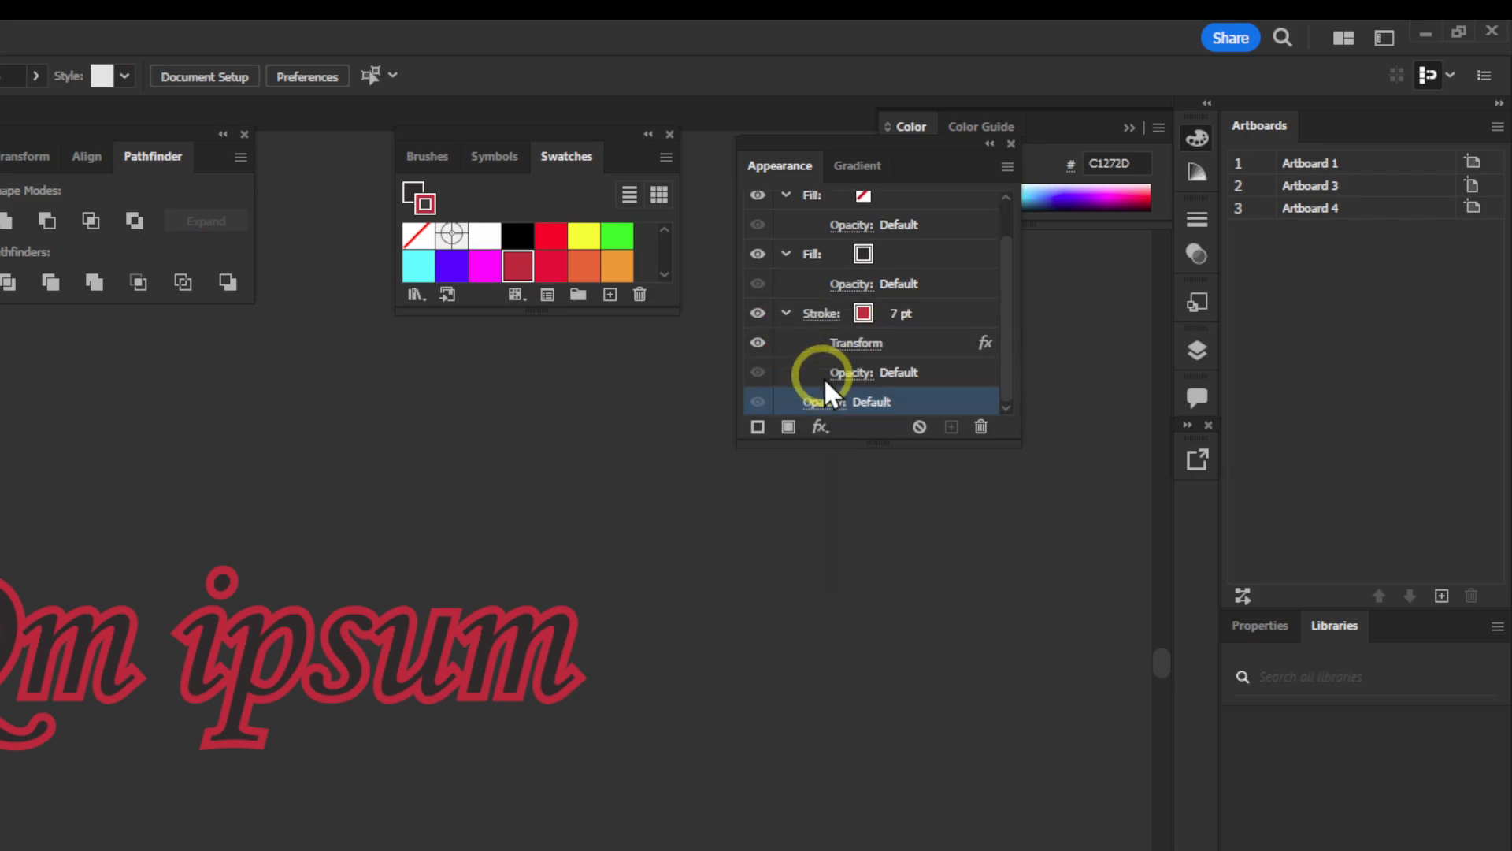
click(863, 345)
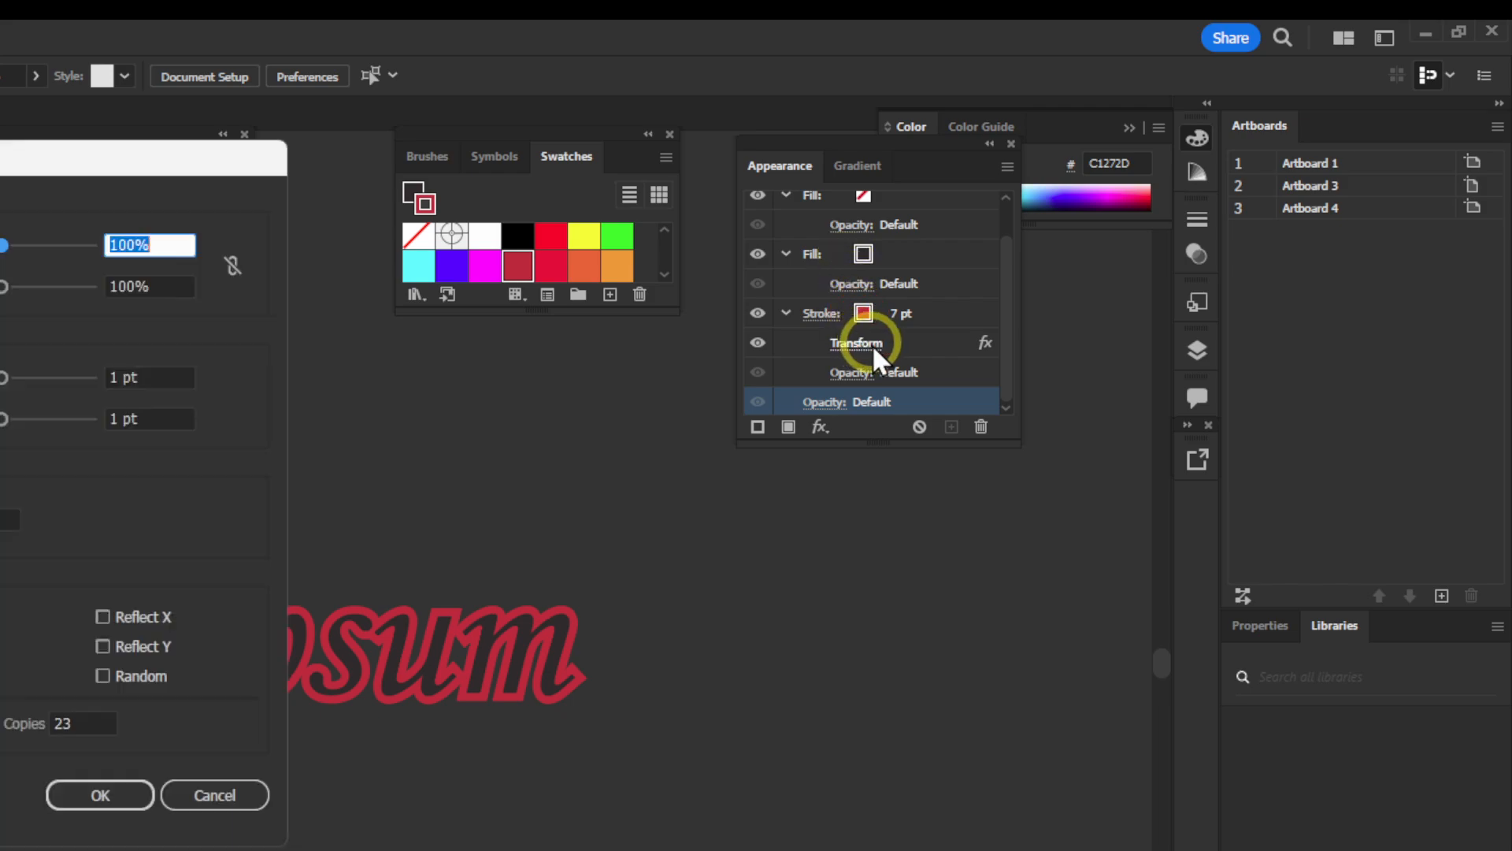
click(754, 447)
Step: Transfer the Transform effect from the red stroke to the dark fill and place that fill below the stroke
drag(898, 352, 919, 272)
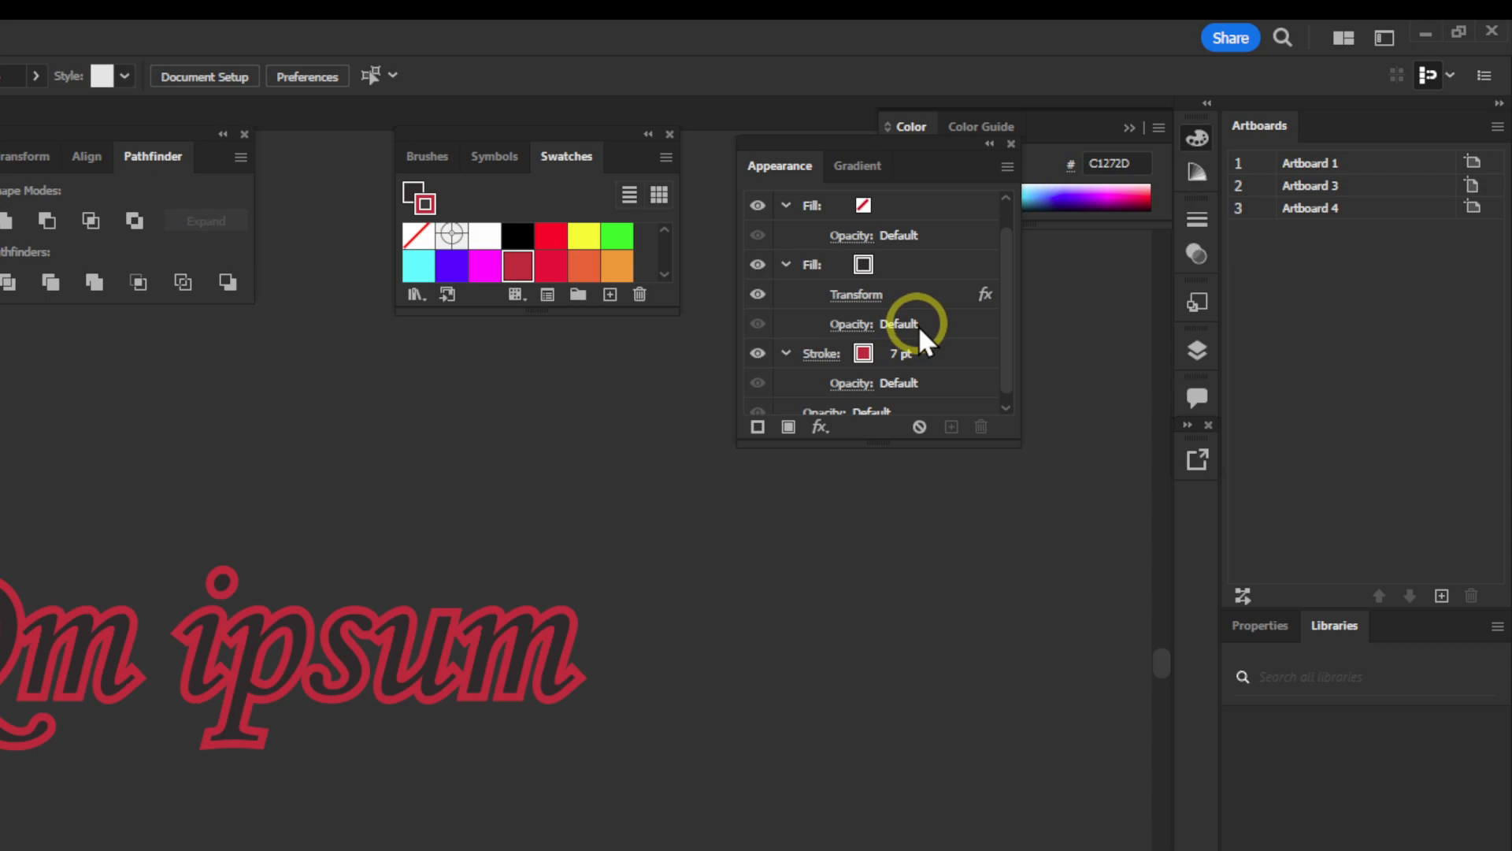
click(846, 372)
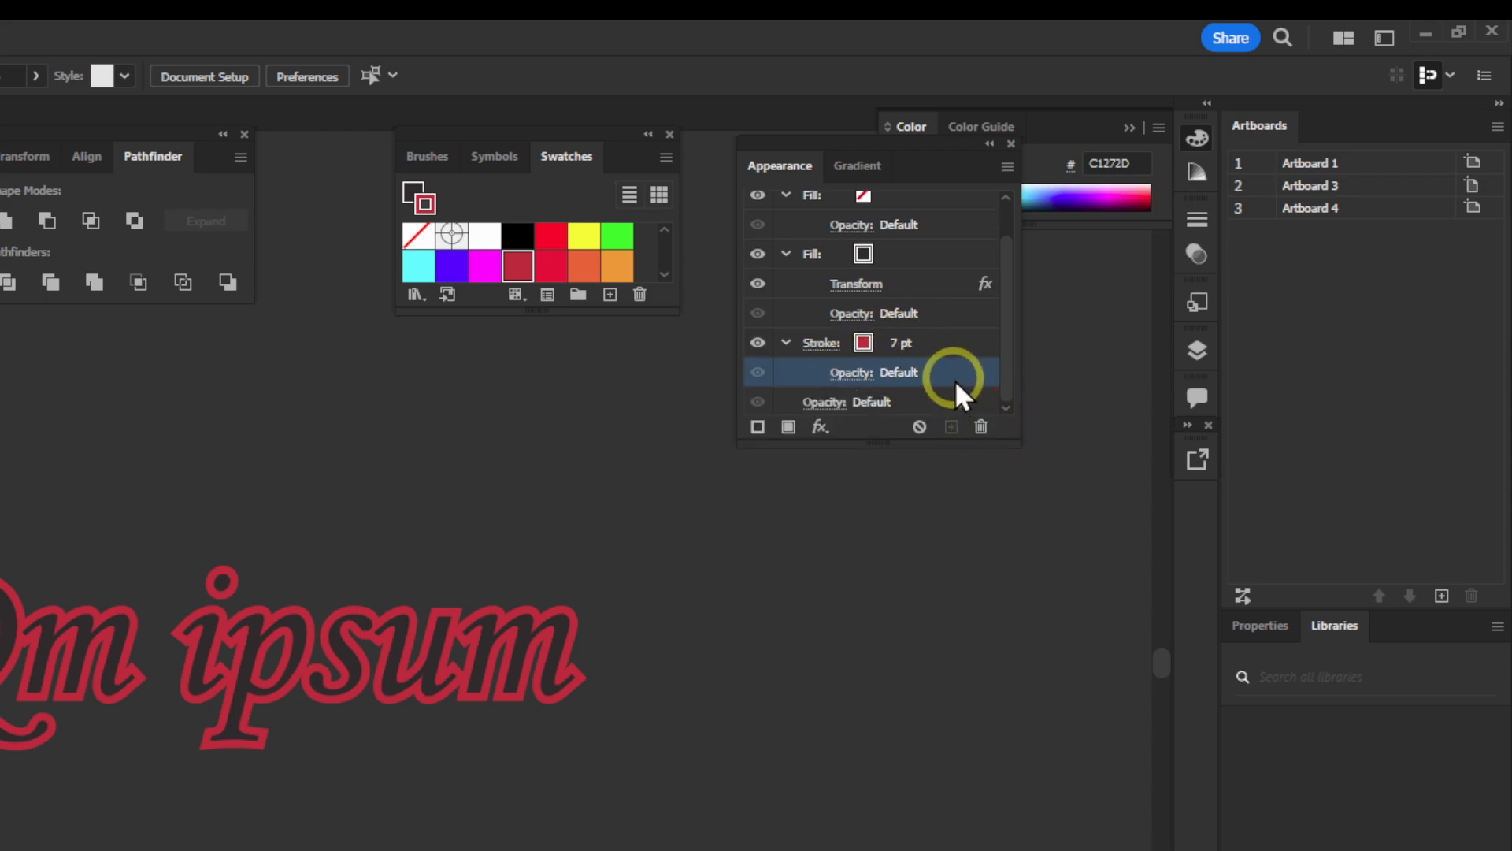
drag(843, 295, 855, 329)
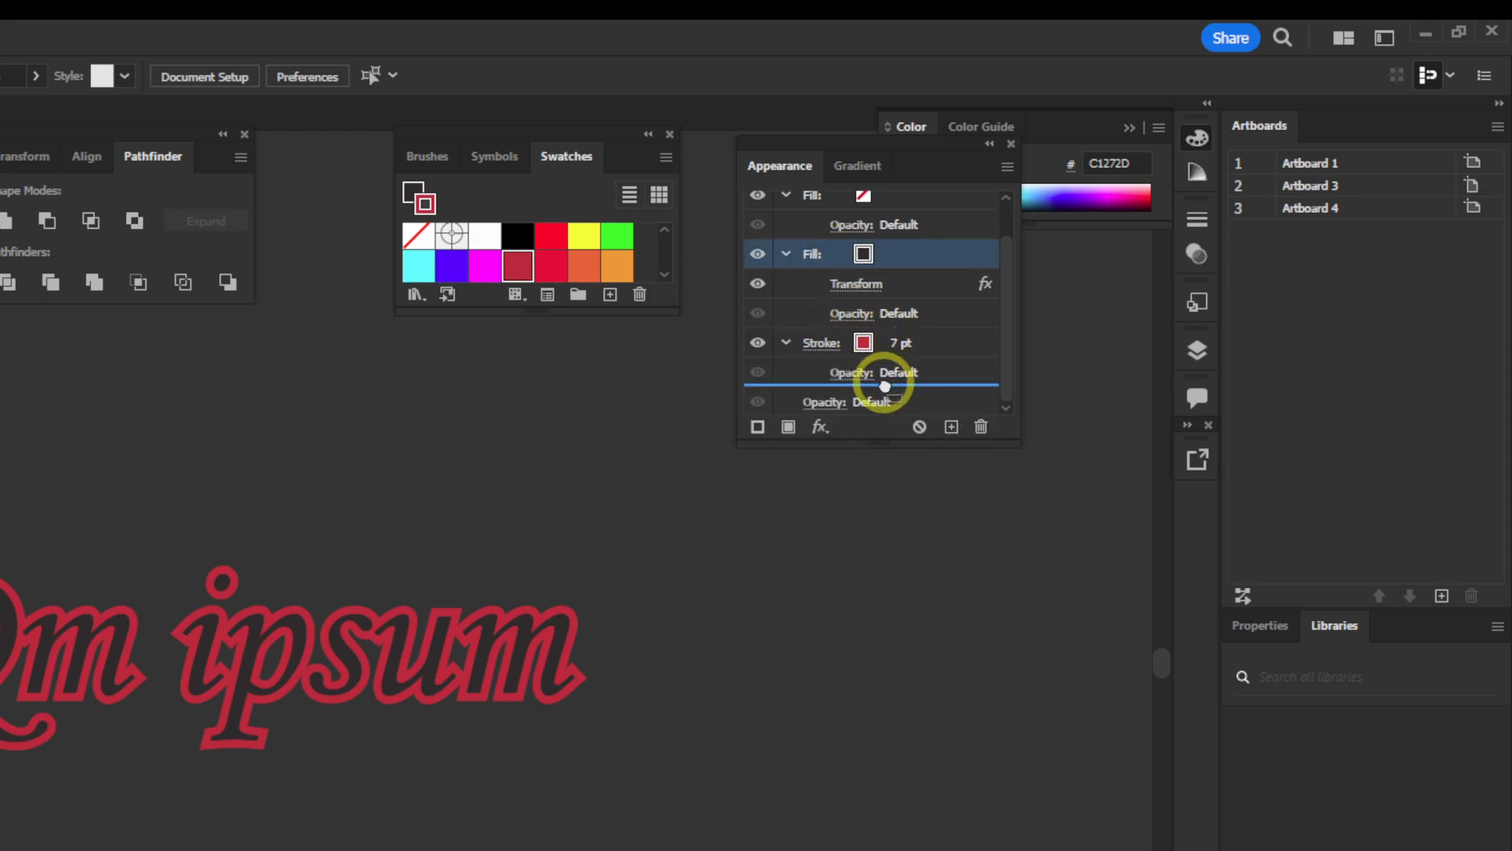
drag(886, 386, 886, 390)
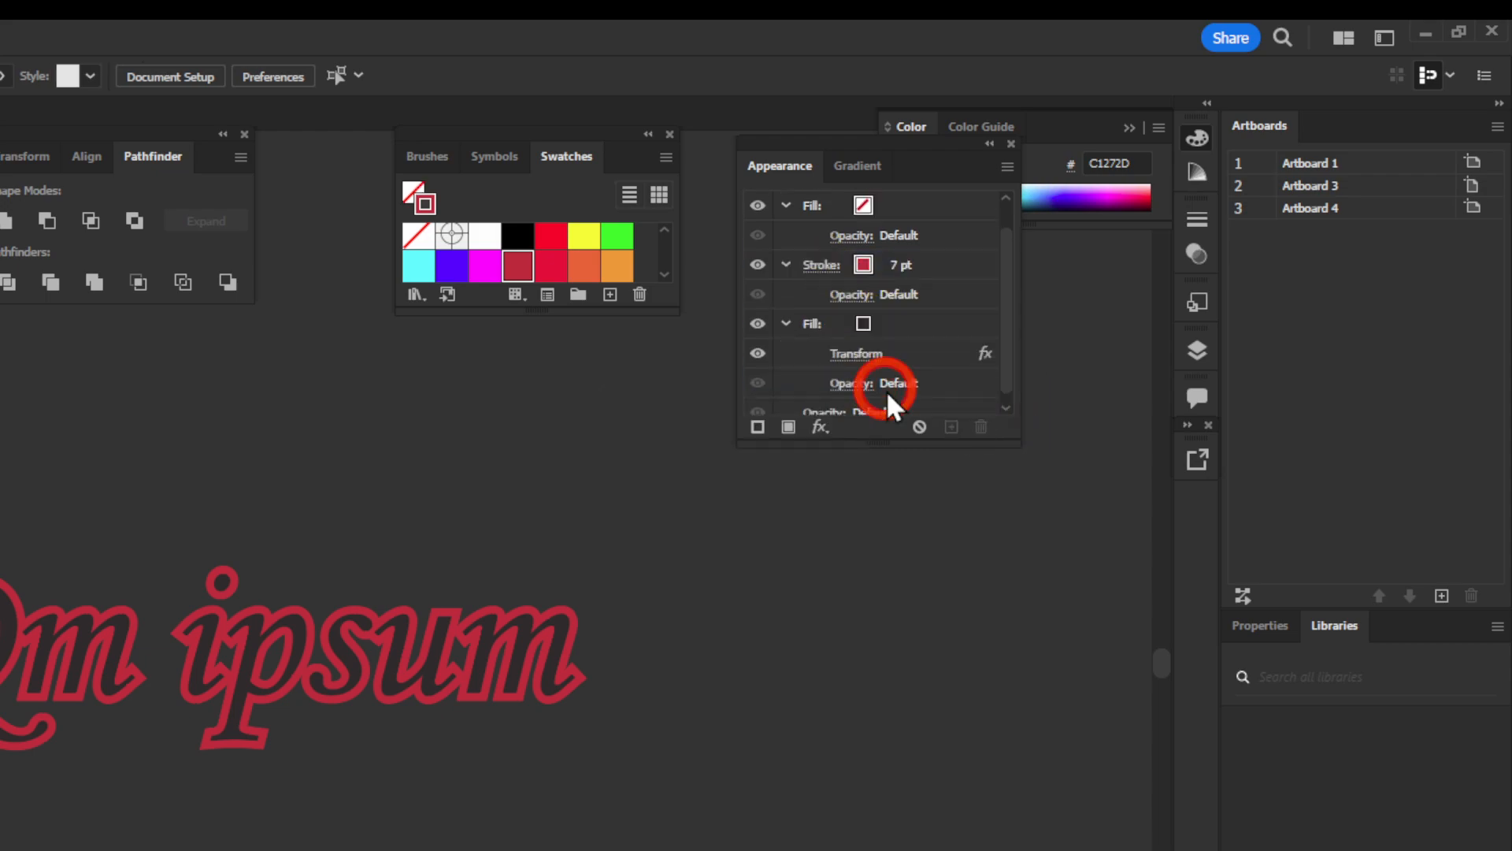
Step: Change the fill's Transform effect to move 3 pt horizontally and 3 pt vertically, with the preview off
click(847, 344)
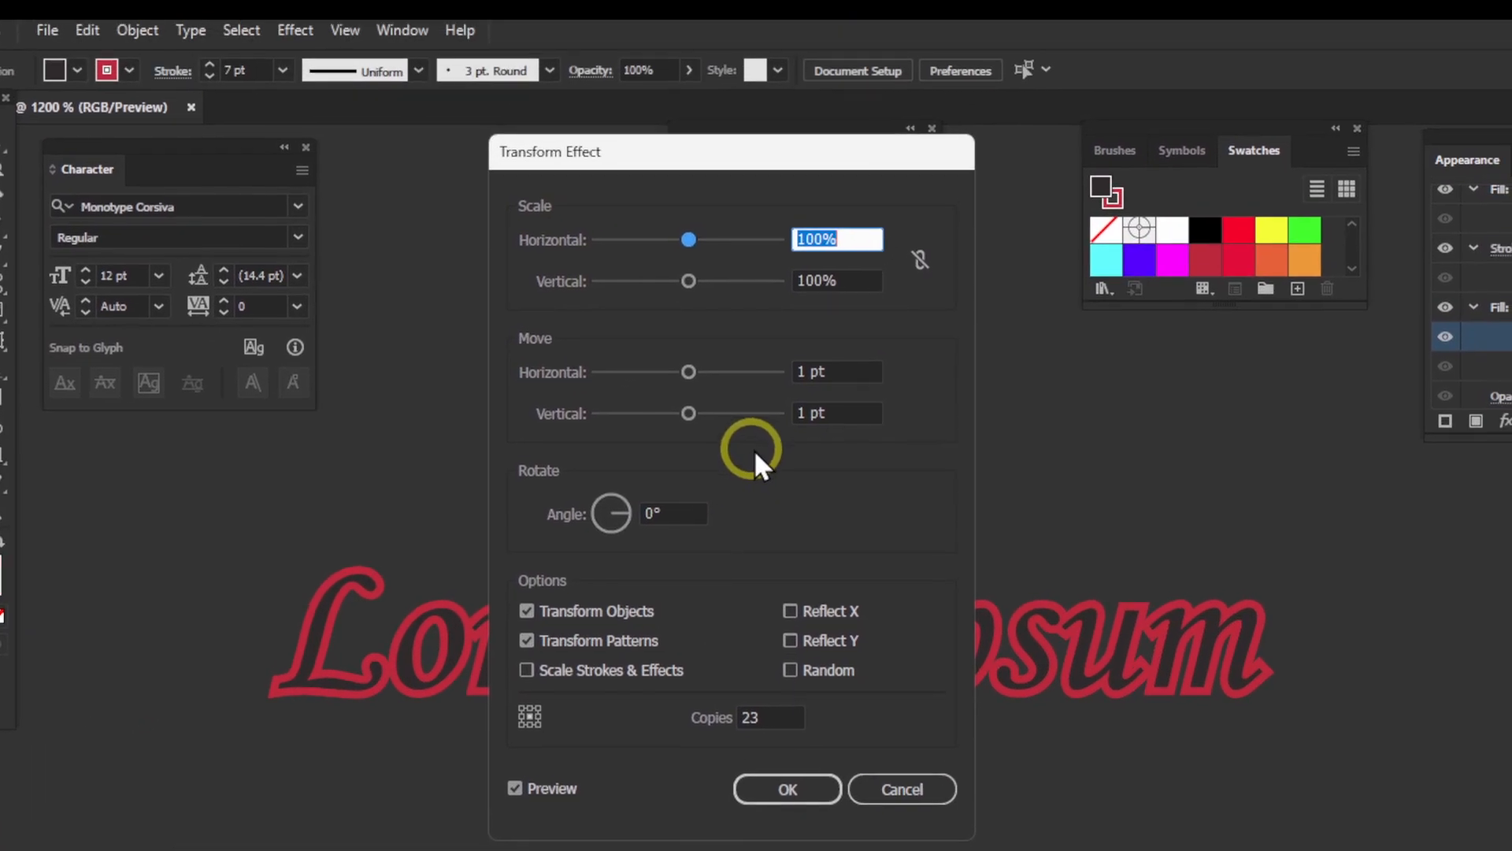
double_click(790, 377)
text(3)
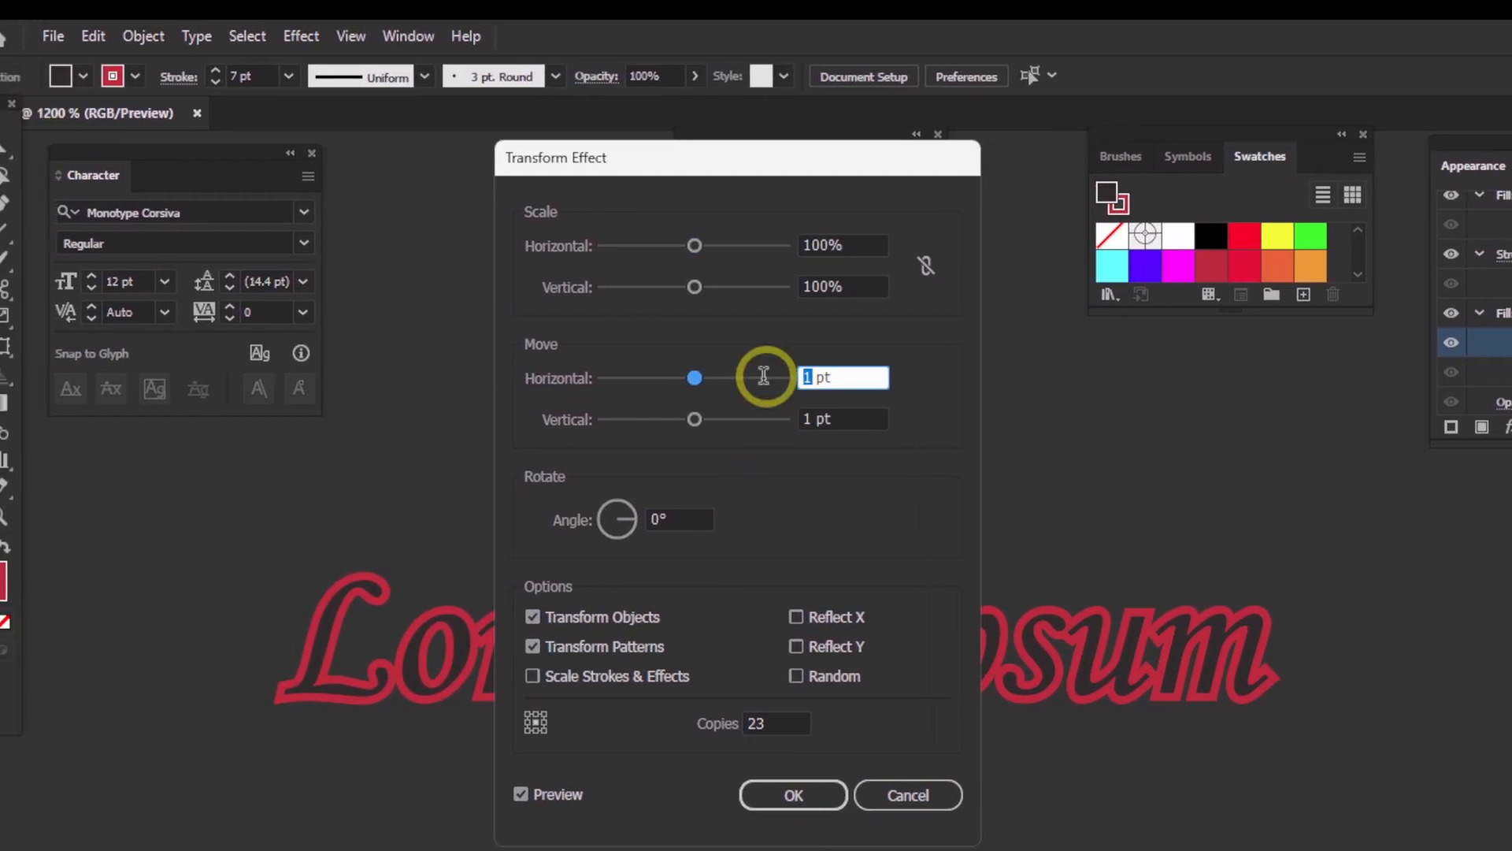
double_click(756, 415)
text(3)
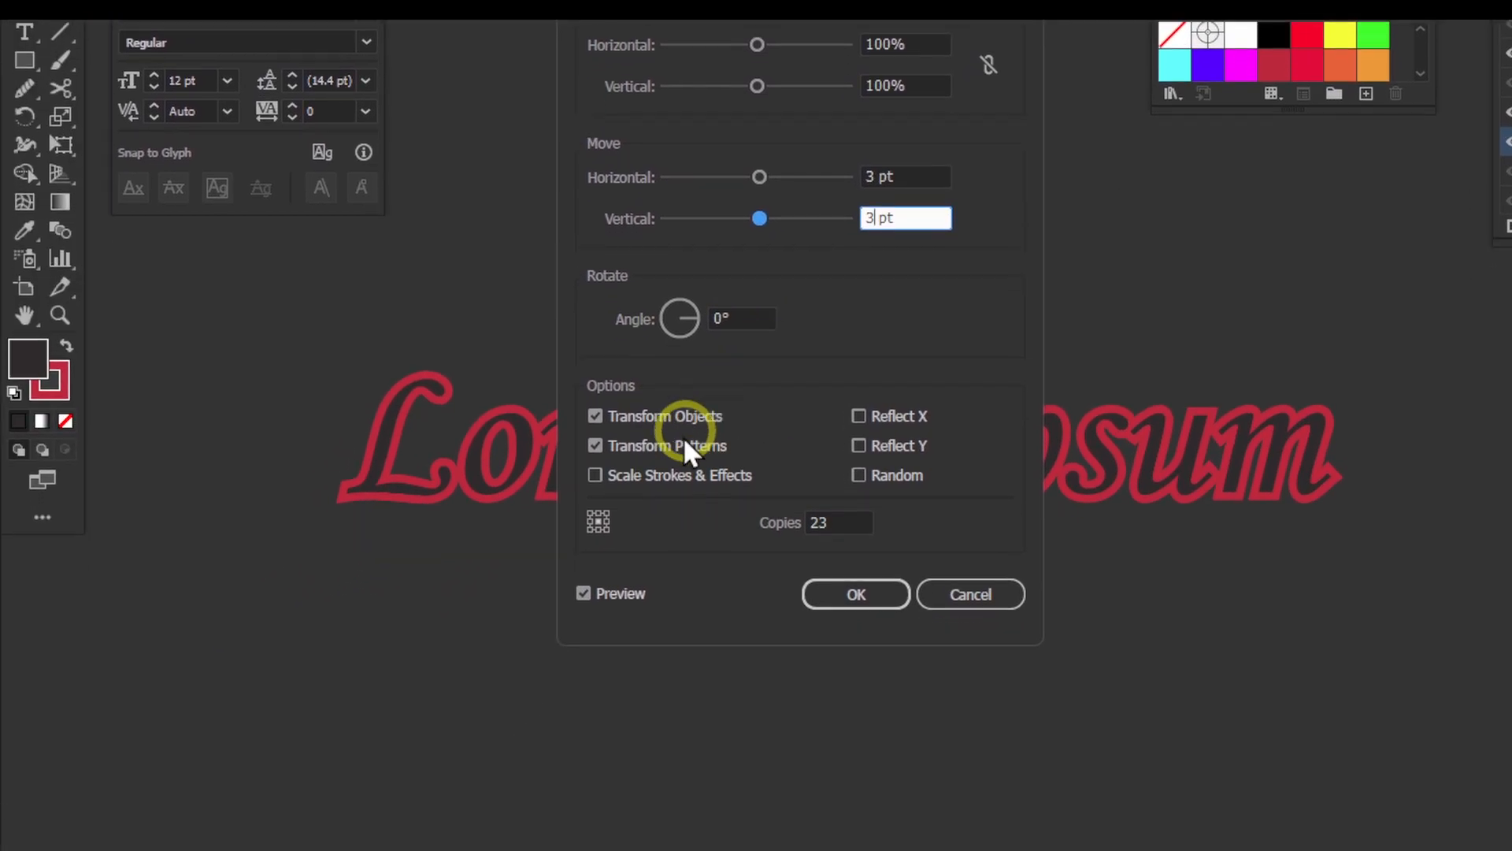
click(583, 449)
double_click(820, 379)
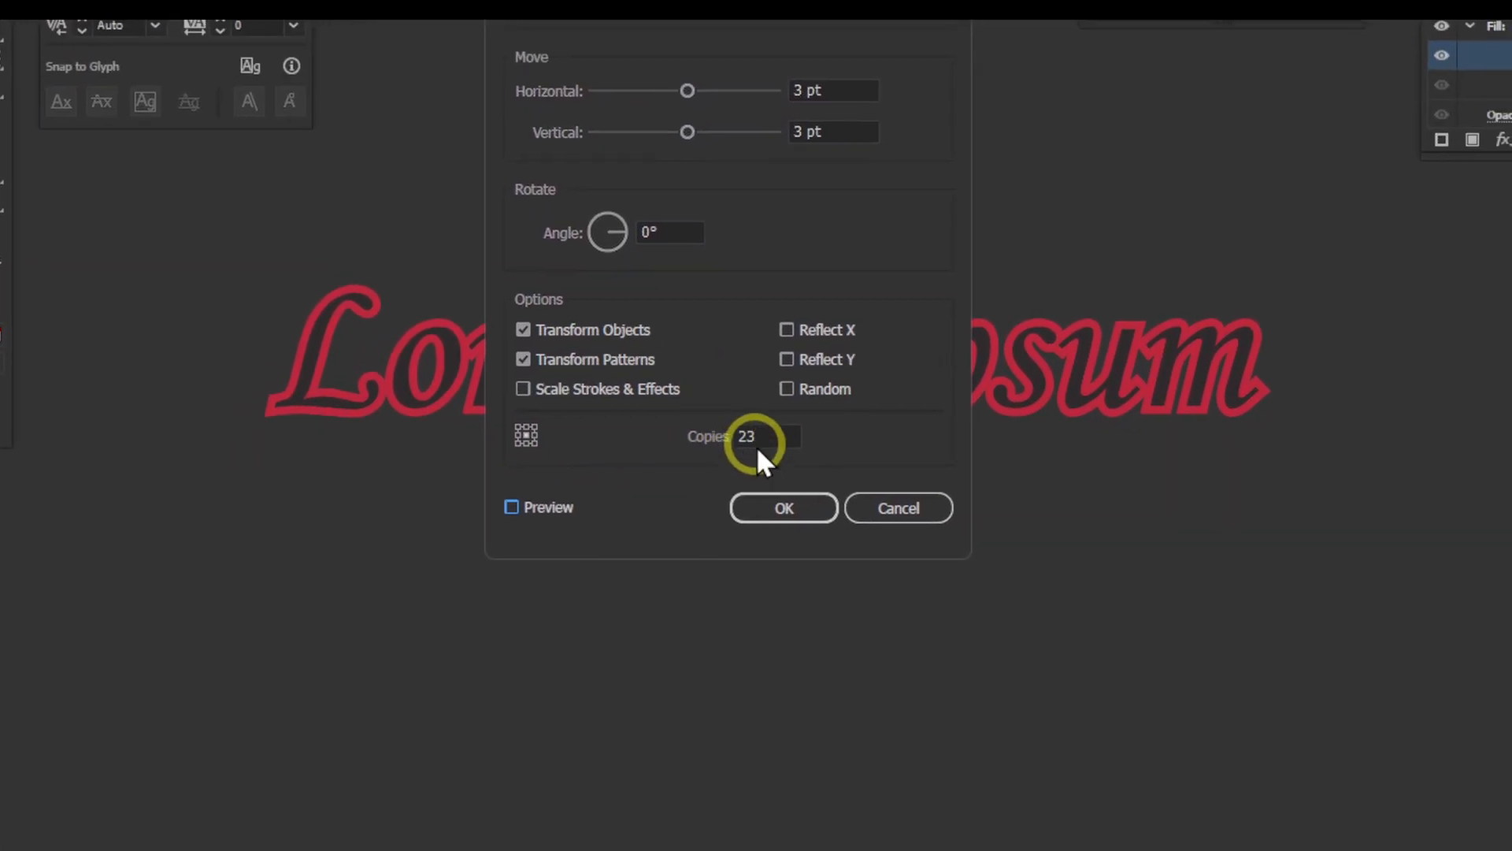
click(856, 520)
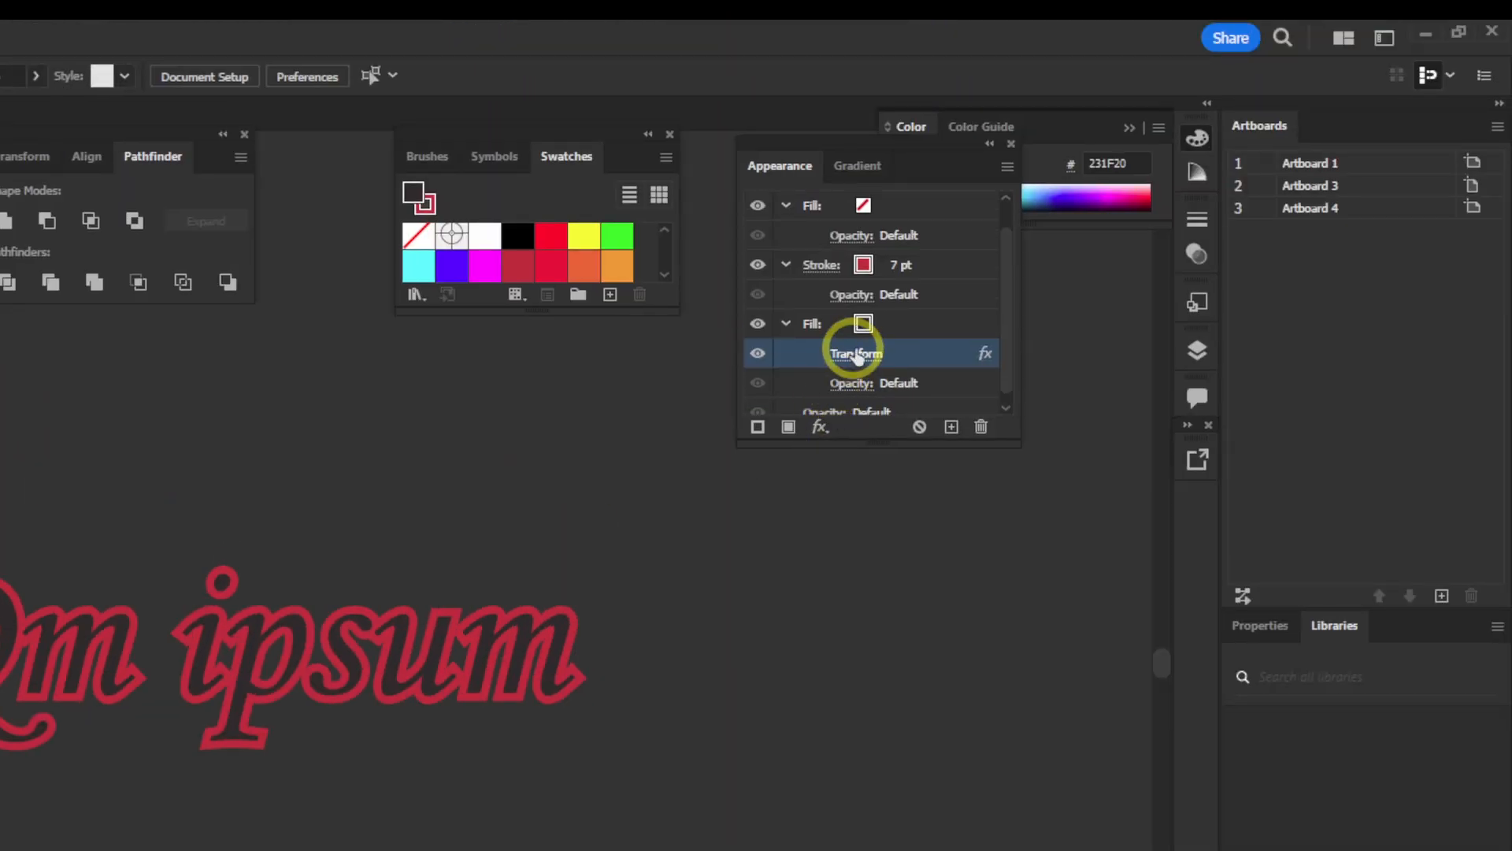
Step: Select the LoreQm ipsum type object and set its red object-level stroke to 8 pt
scroll(890, 319, down, 2)
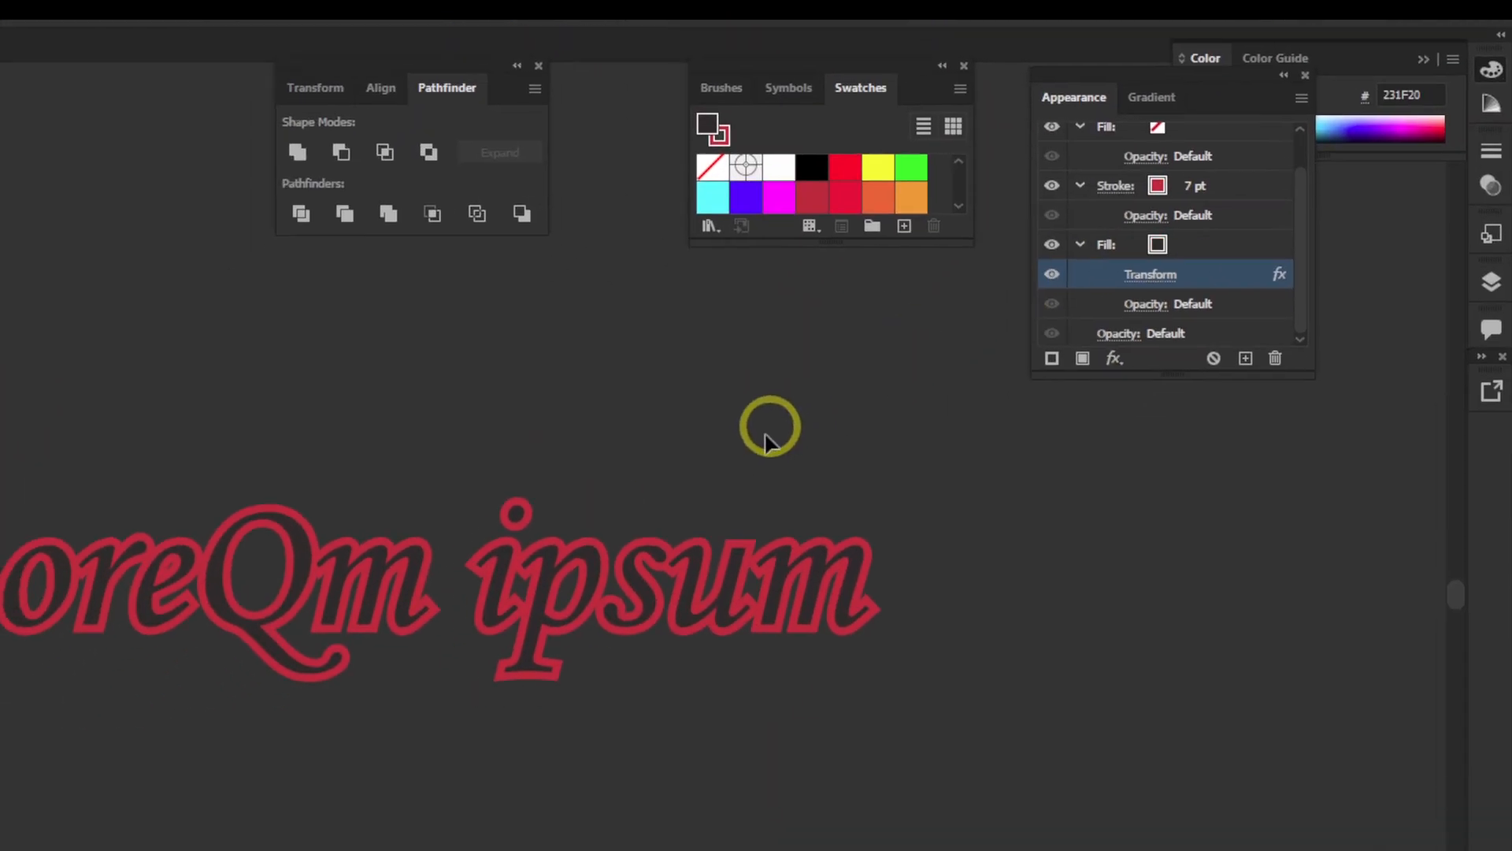
click(223, 667)
click(406, 644)
click(23, 155)
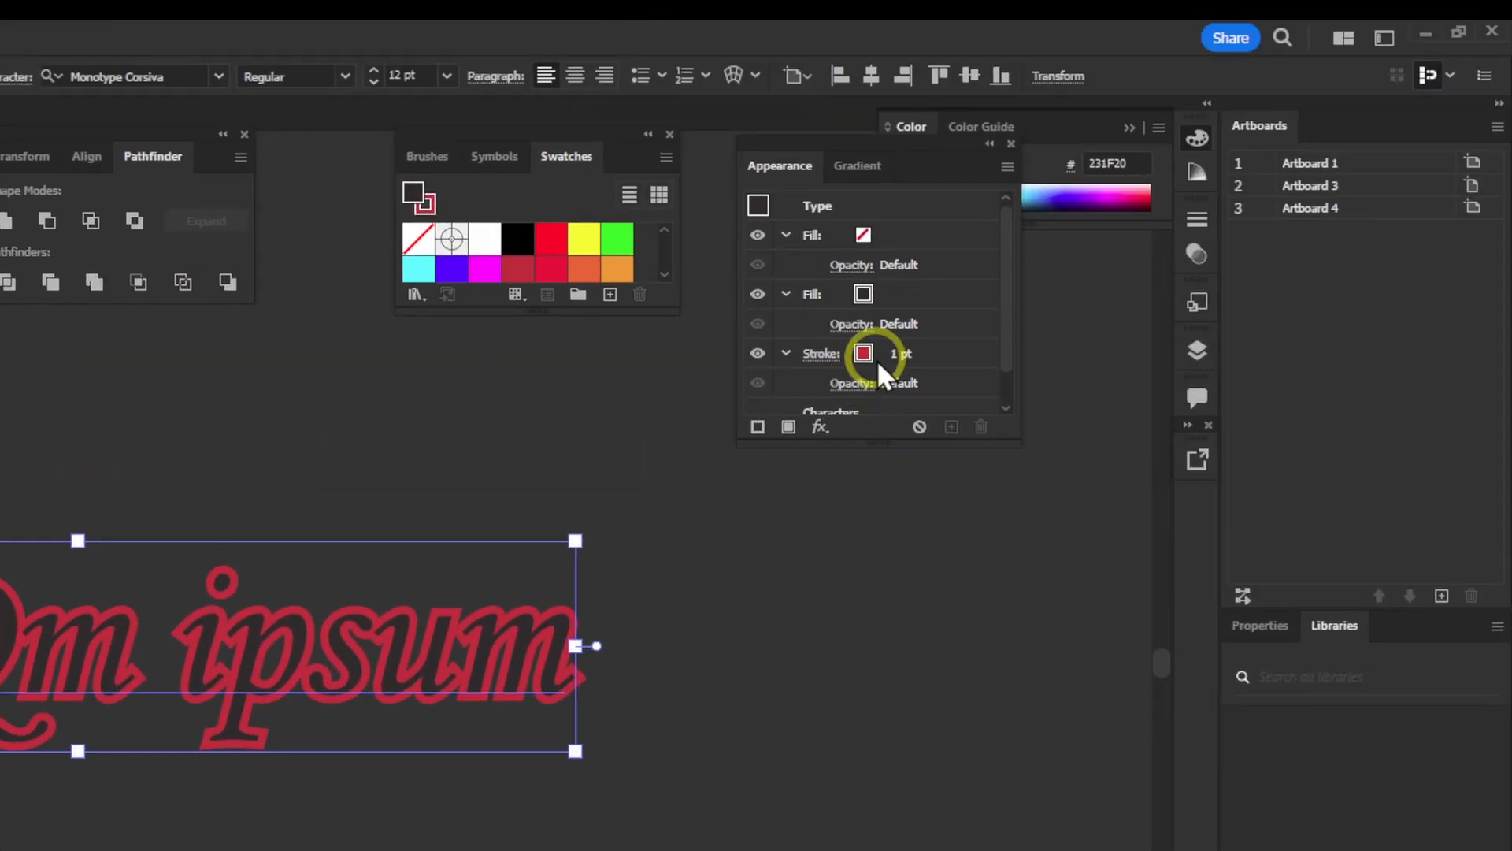
scroll(1511, 135, down, 2)
click(1004, 598)
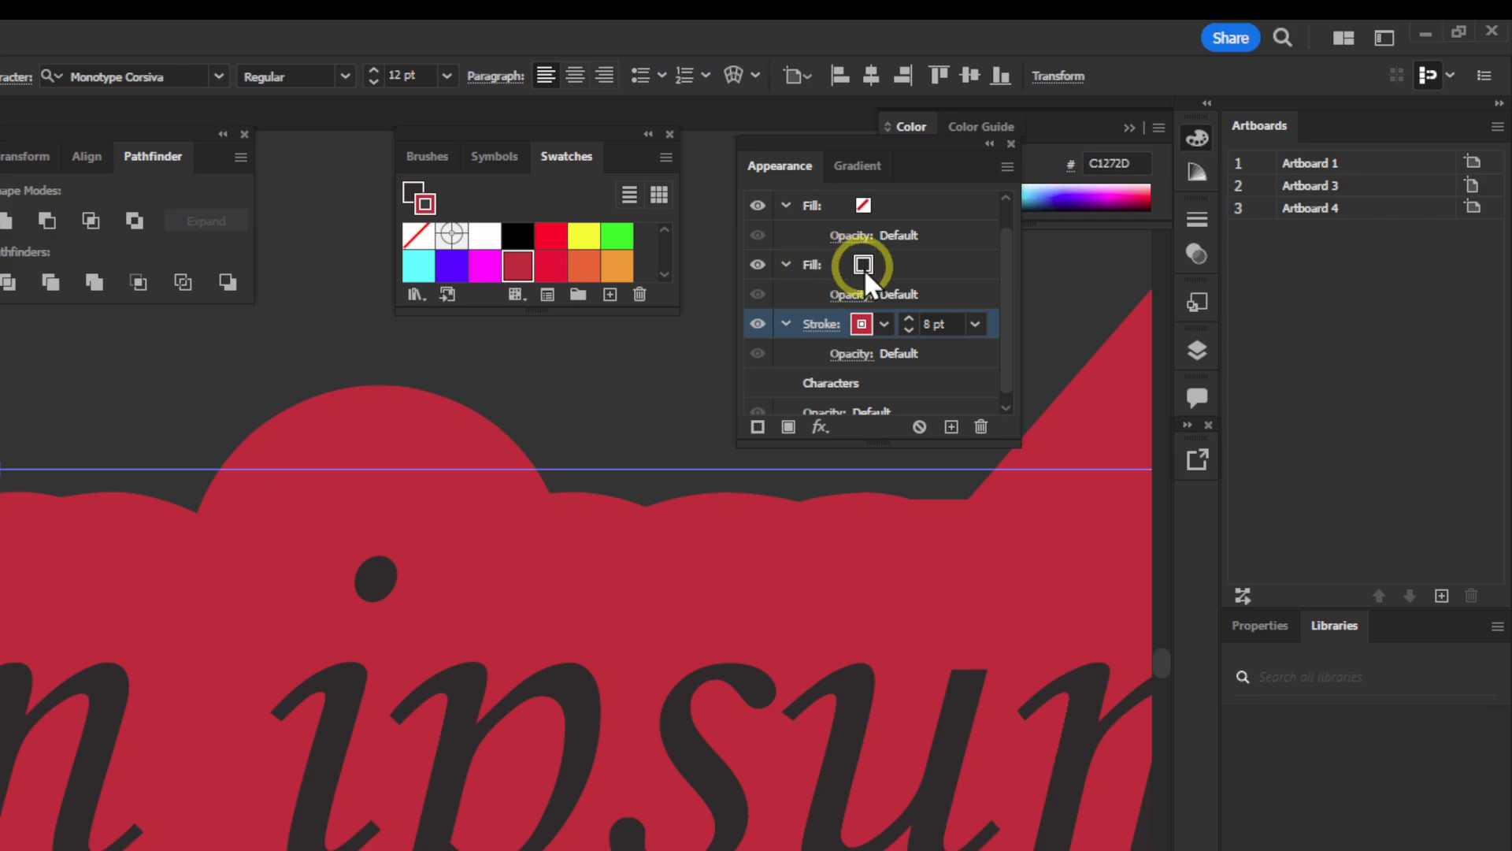
Step: Change the type object's dark fill to the brown swatch 534741
click(864, 266)
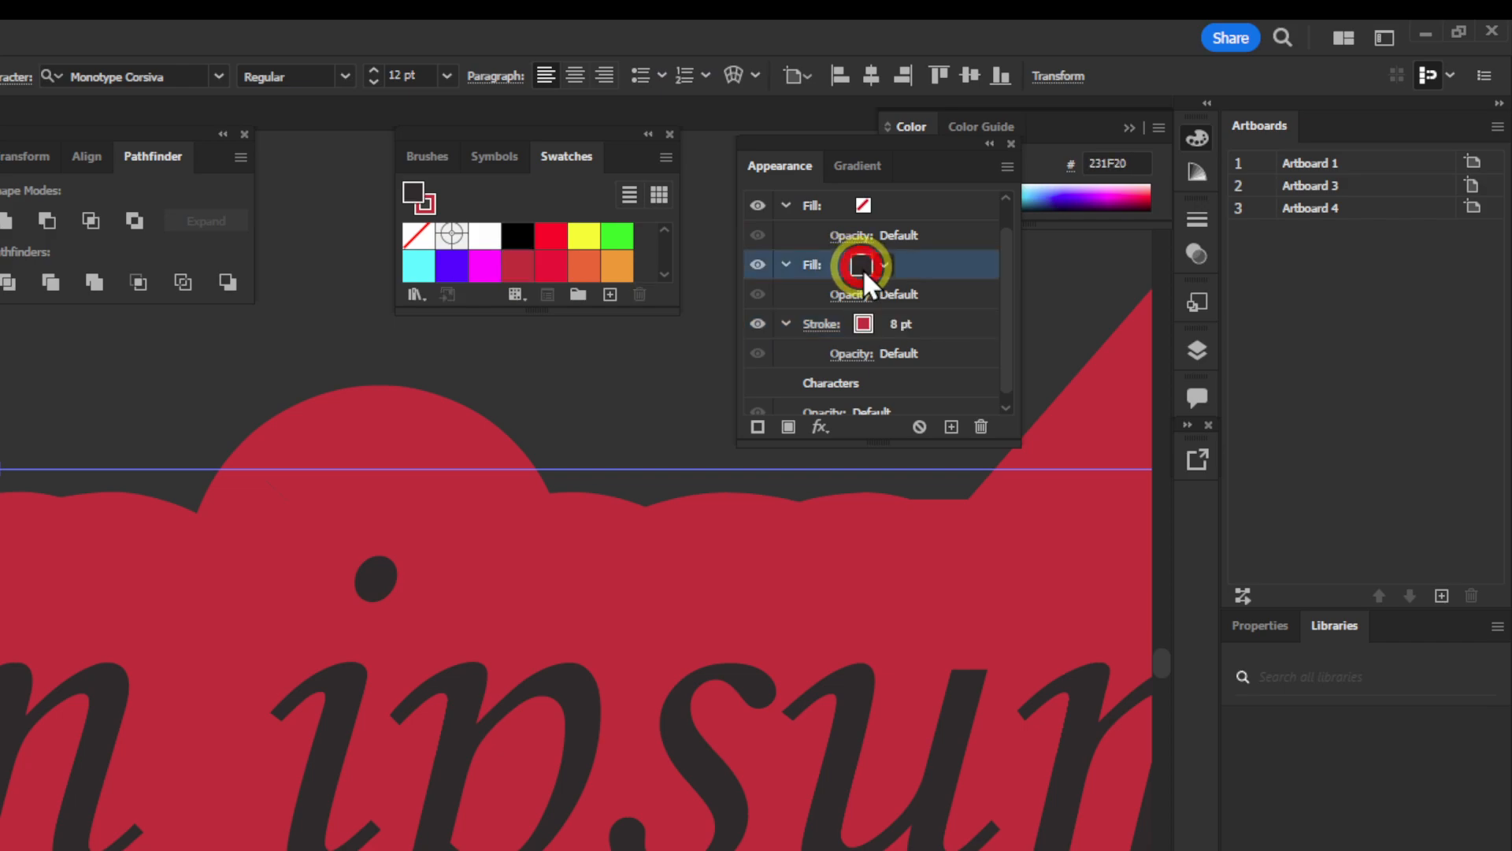
click(879, 266)
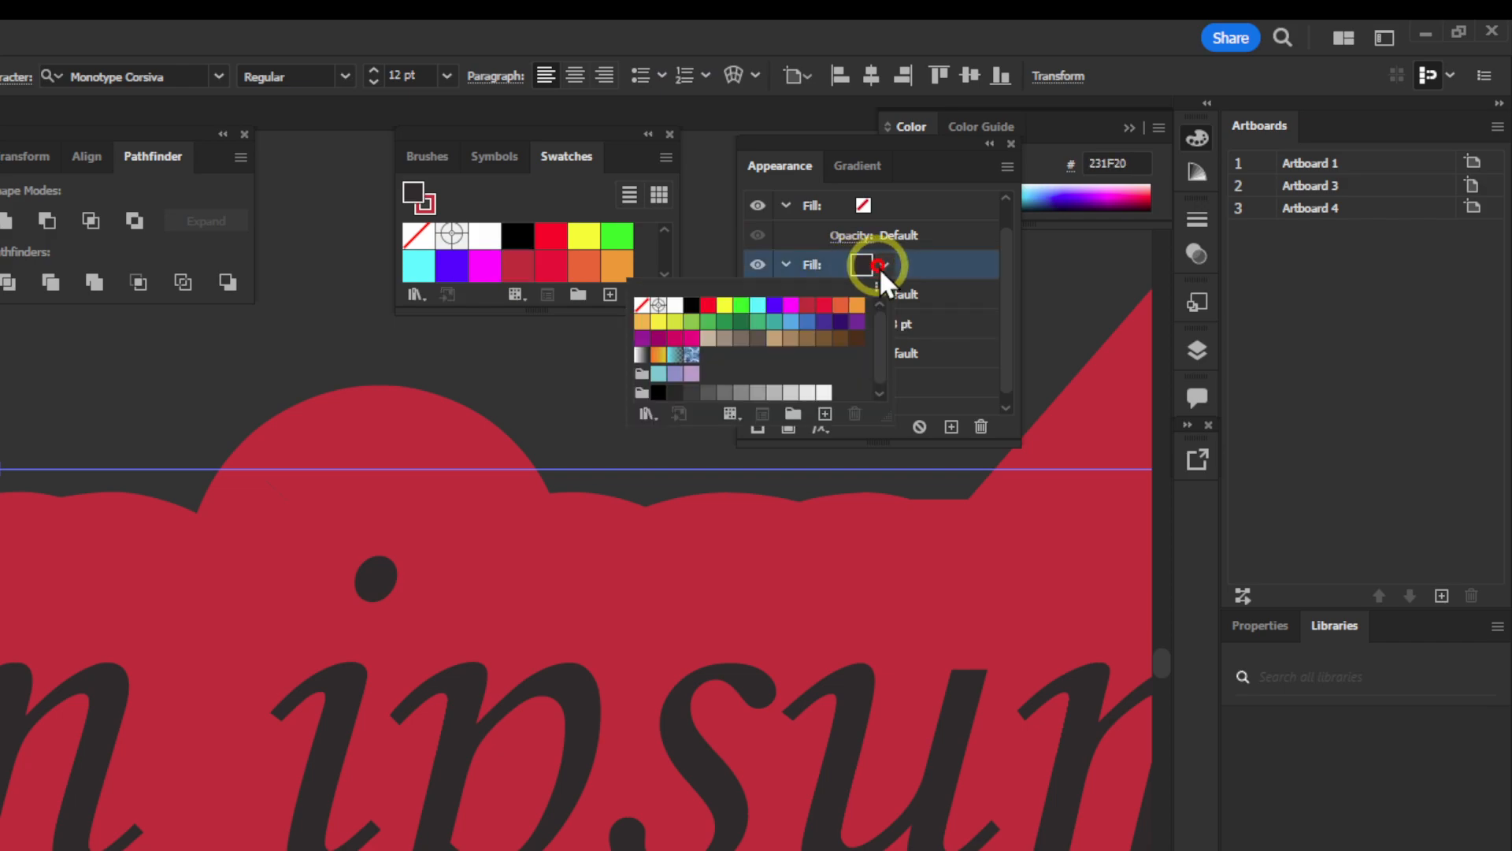
click(756, 339)
Step: Delete the type object's object-level fills and its red stroke, leaving only the character-level formatting
click(819, 270)
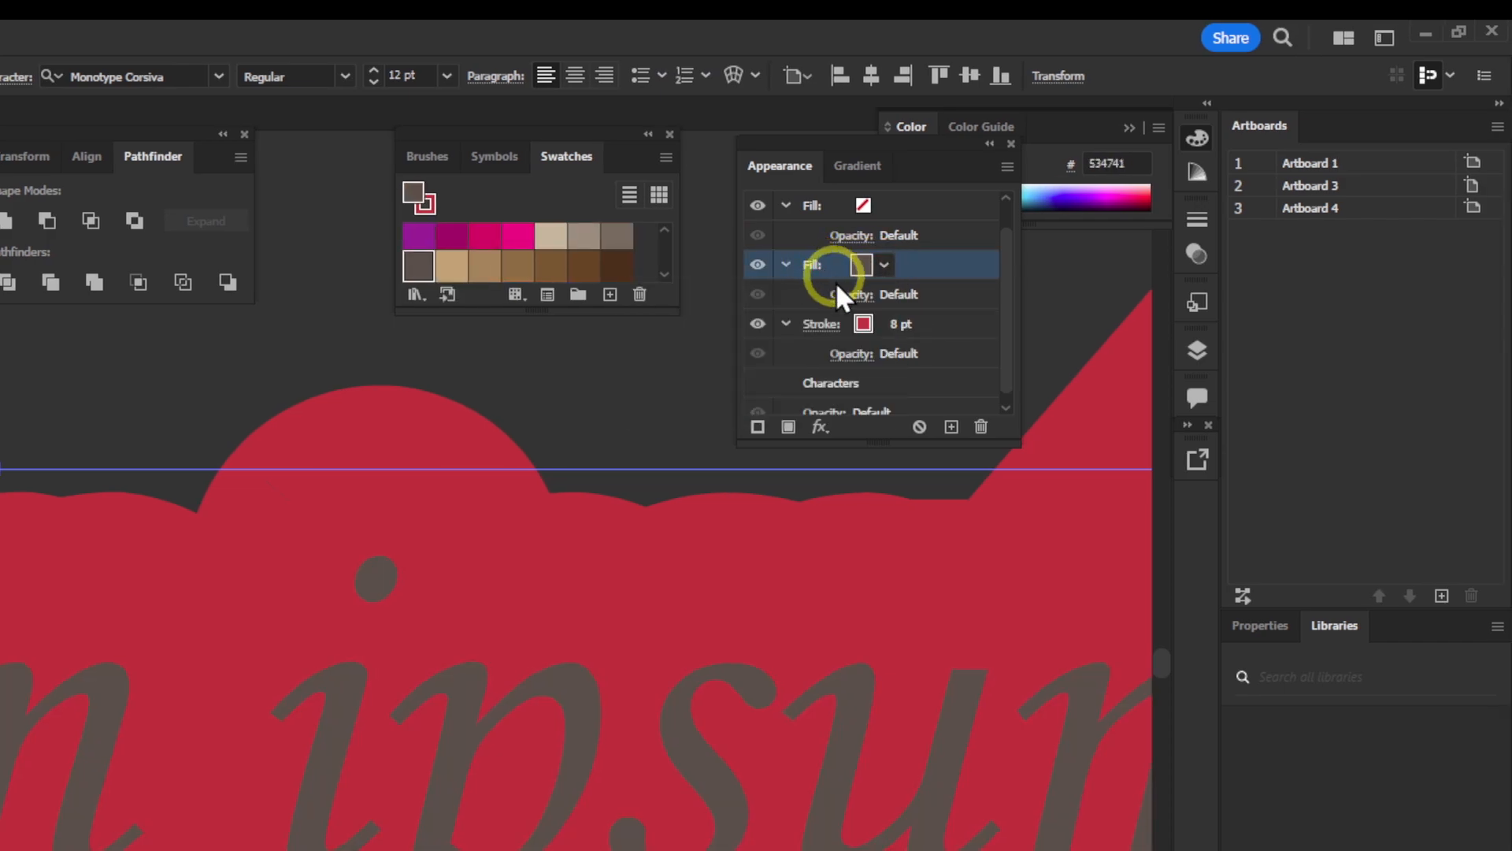
click(977, 424)
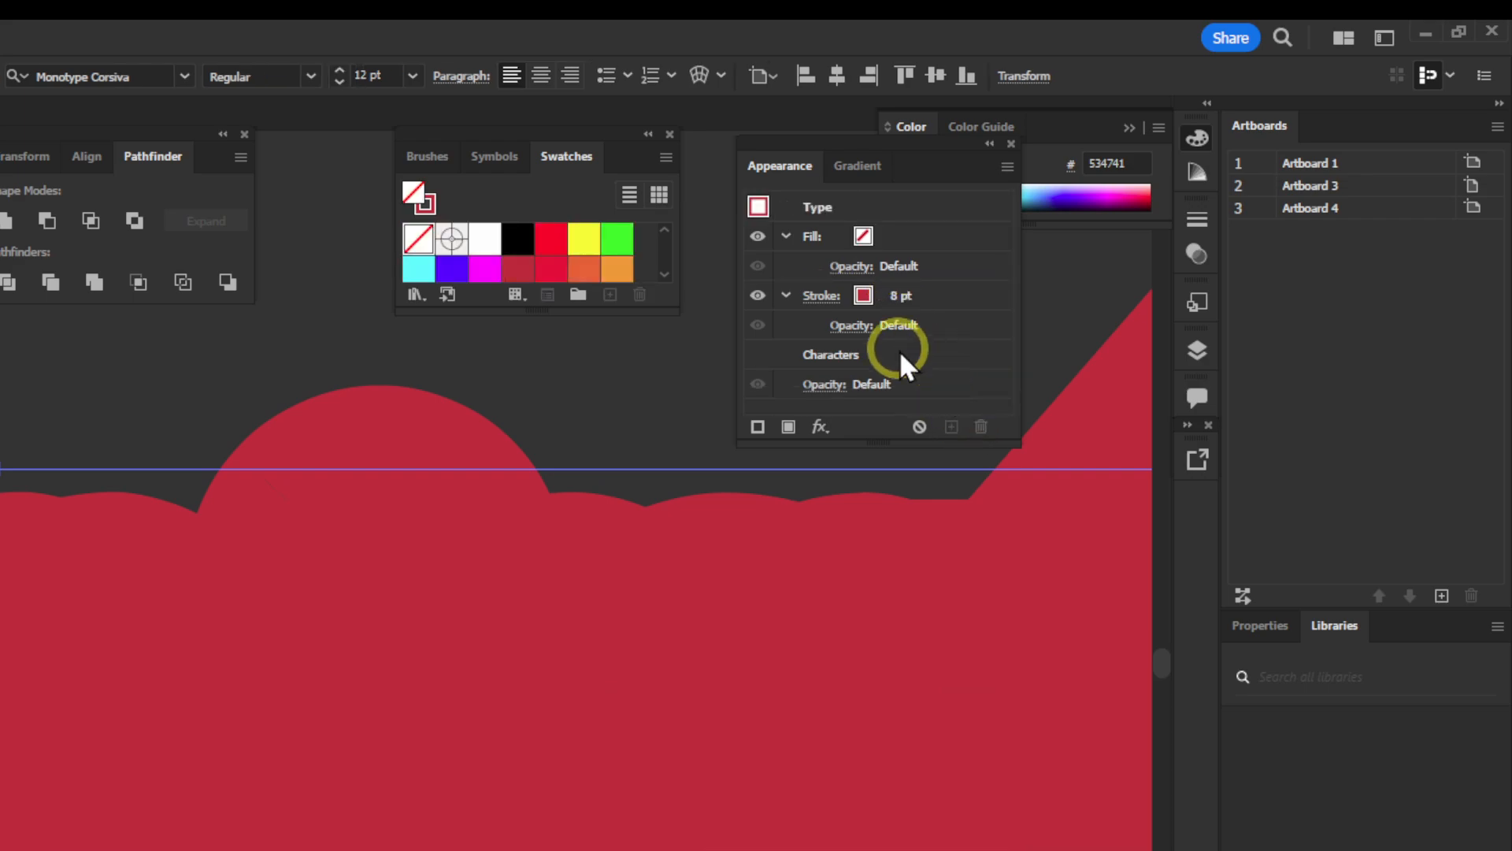
click(819, 295)
click(982, 425)
click(983, 425)
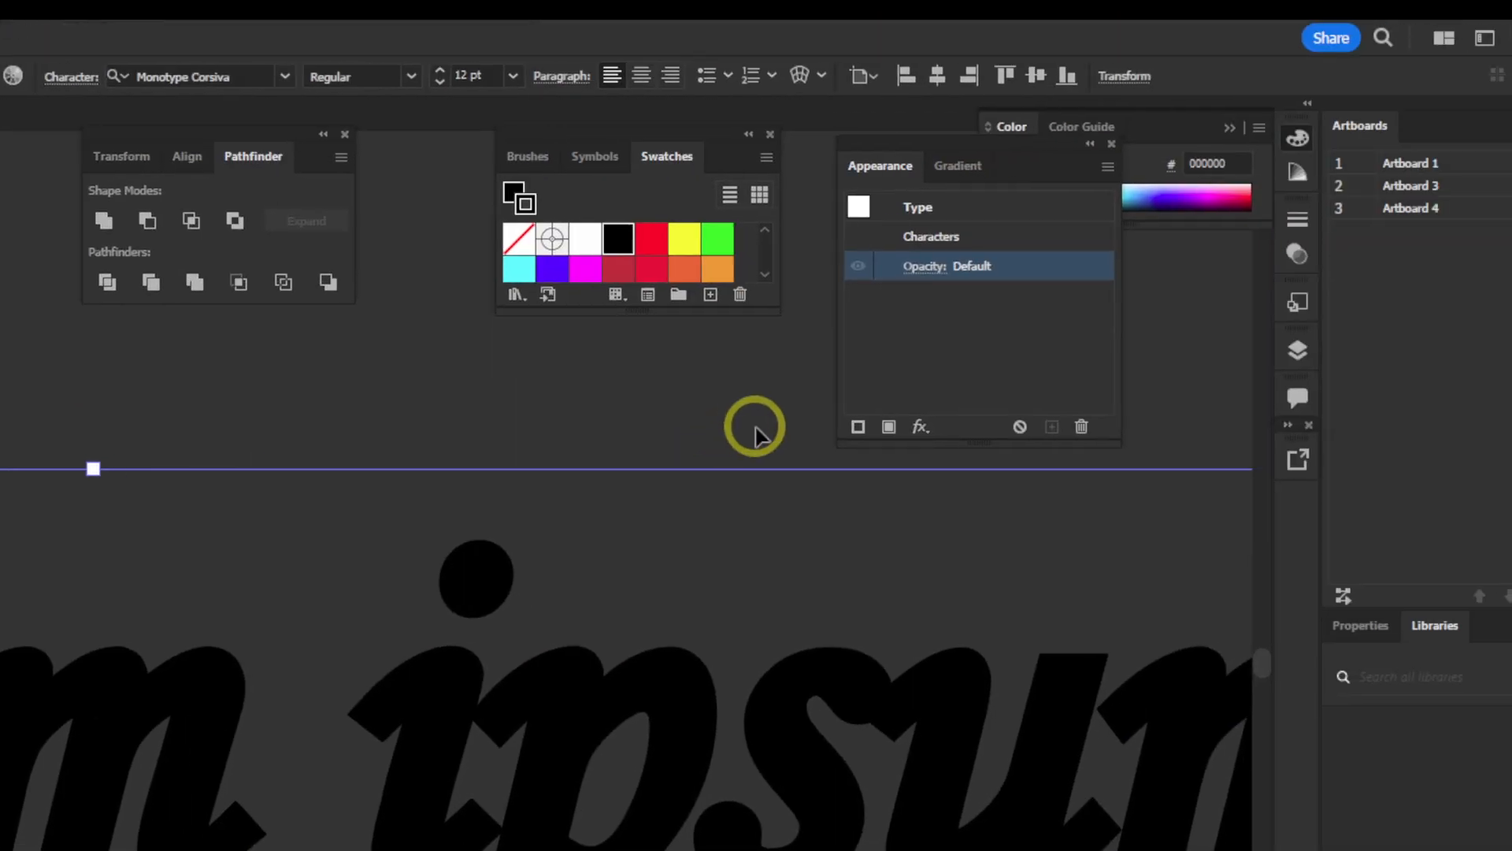
Step: Move the LoreQm ipsum type object around the canvas as a single object
scroll(102, 646, down, 5)
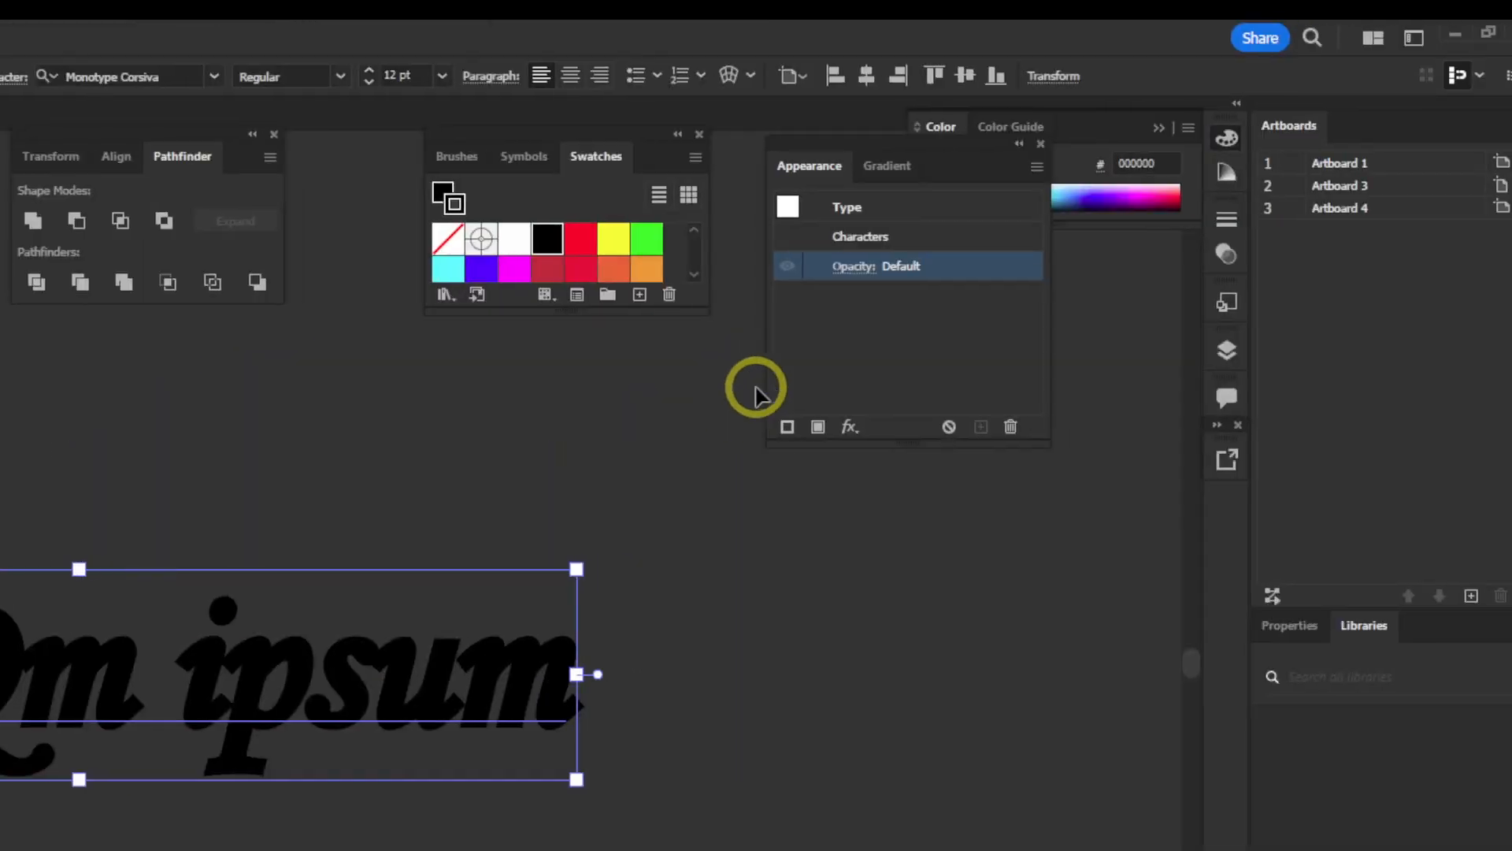
click(871, 210)
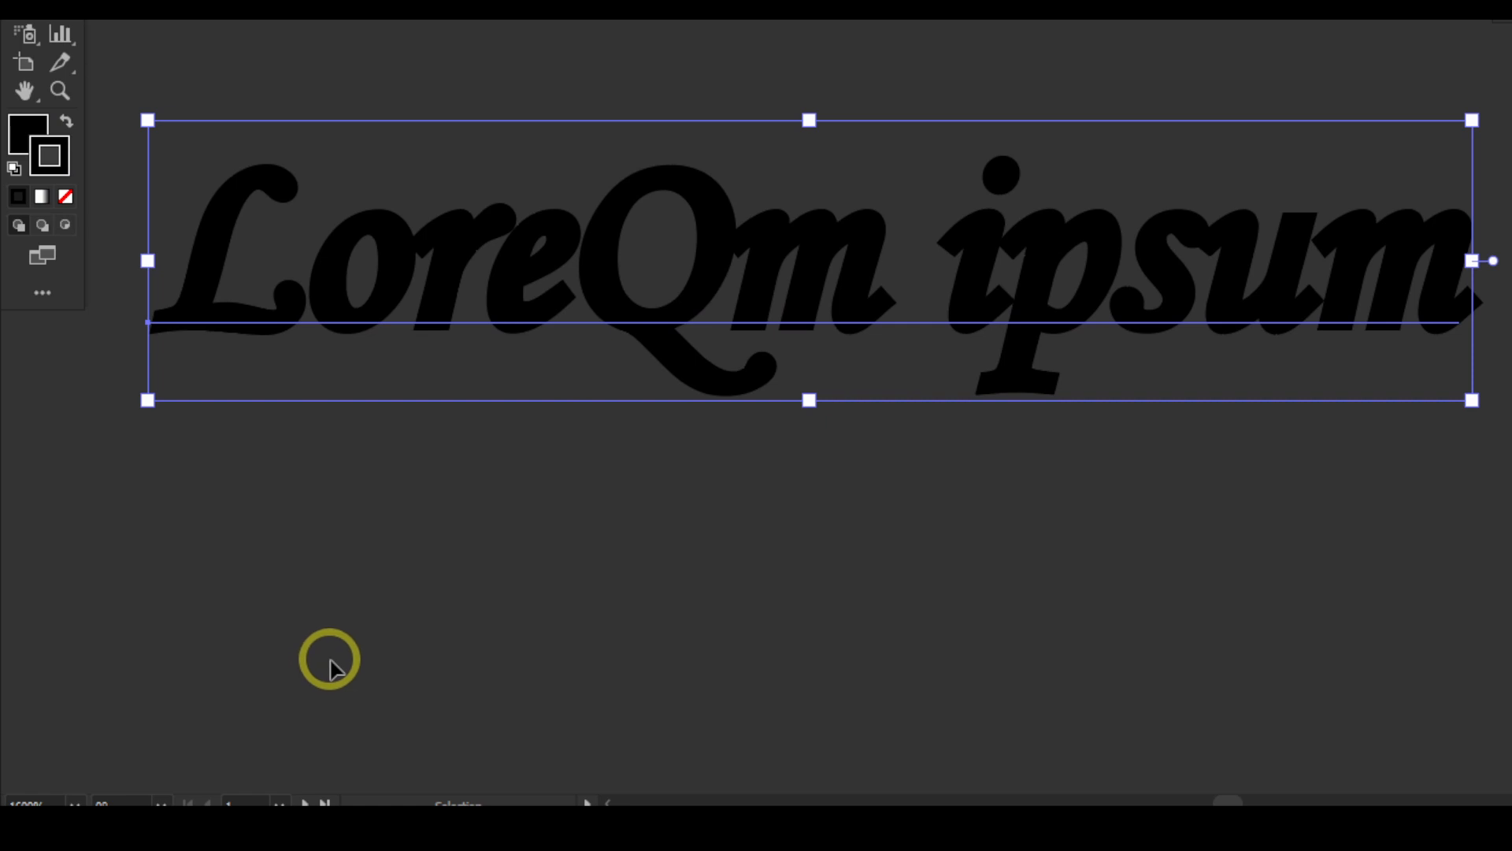
drag(641, 261, 853, 260)
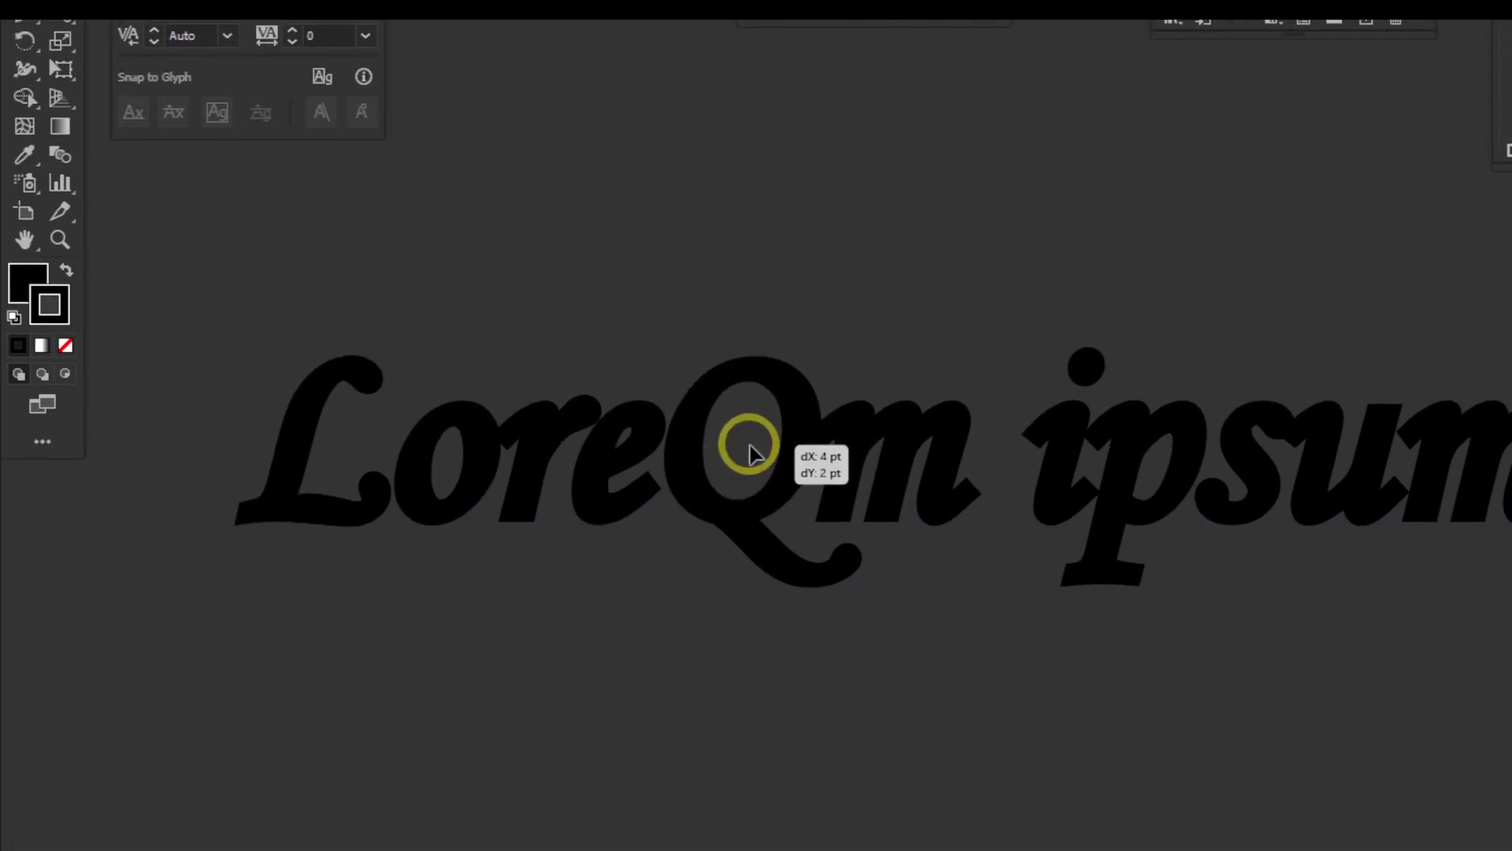
drag(752, 449, 688, 322)
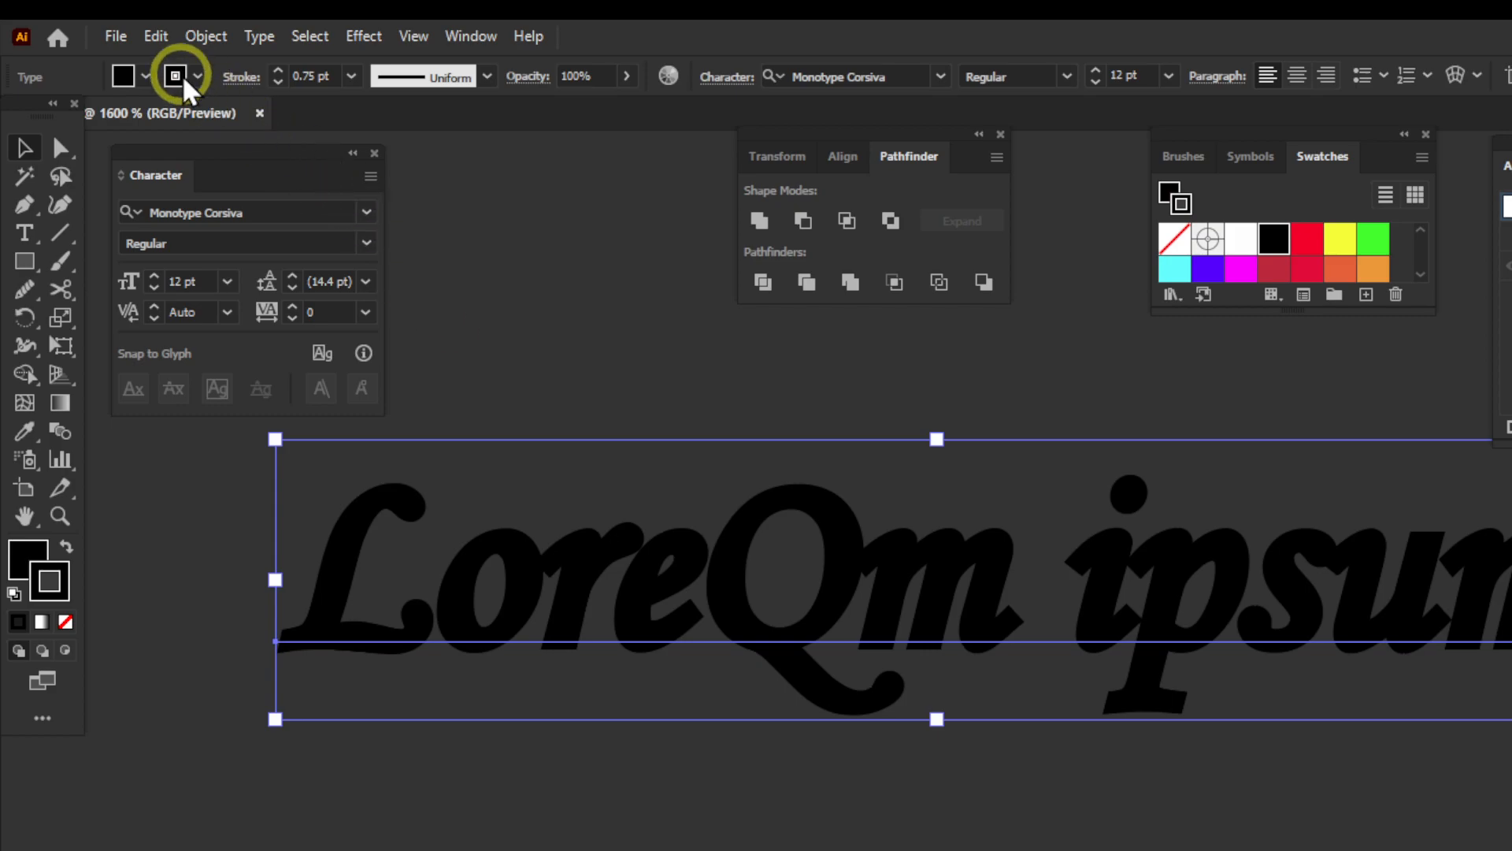
click(206, 36)
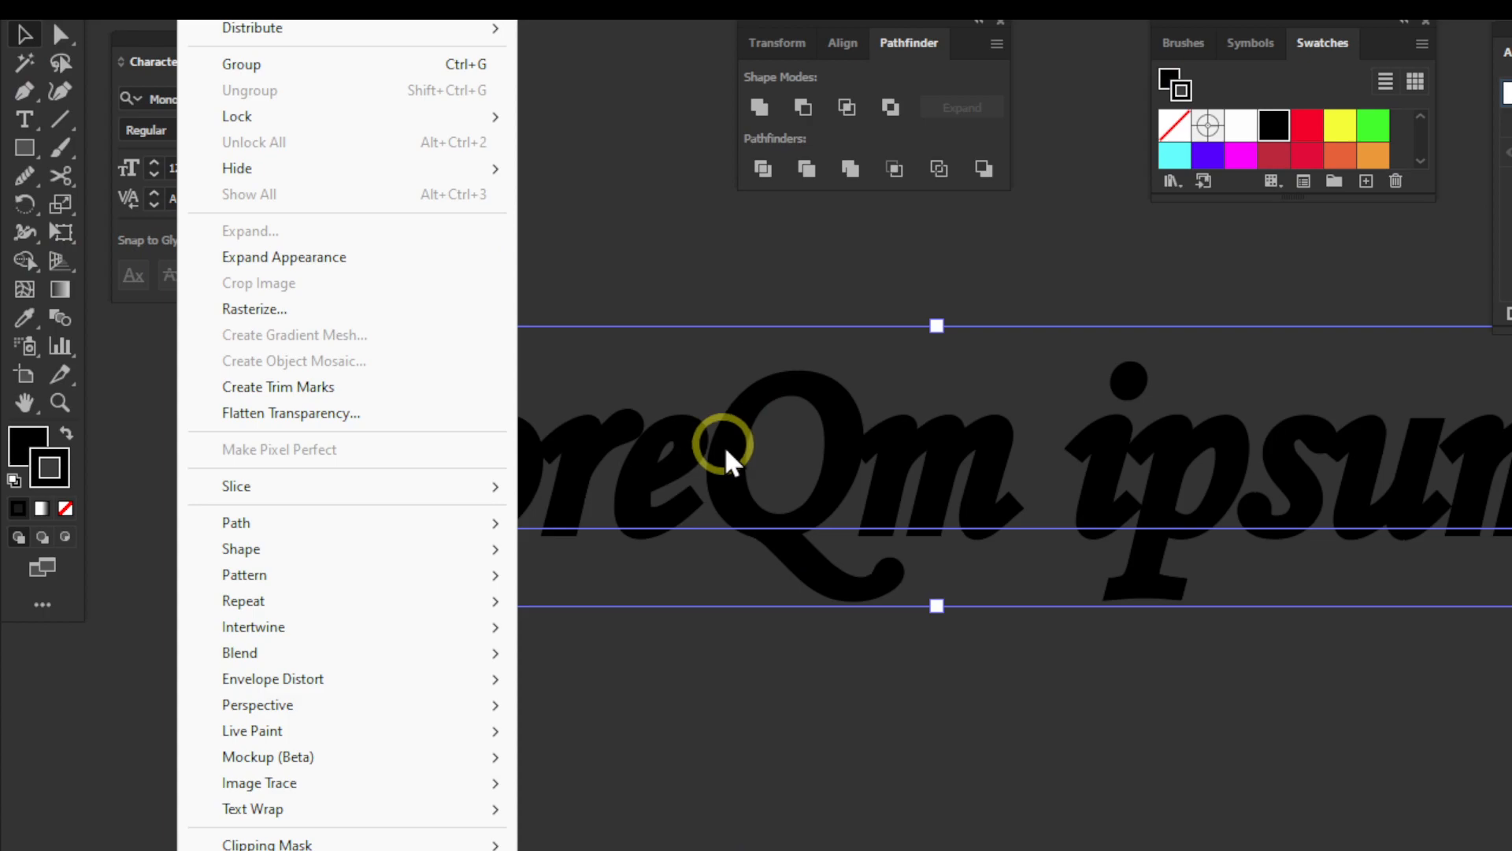
drag(799, 444, 801, 487)
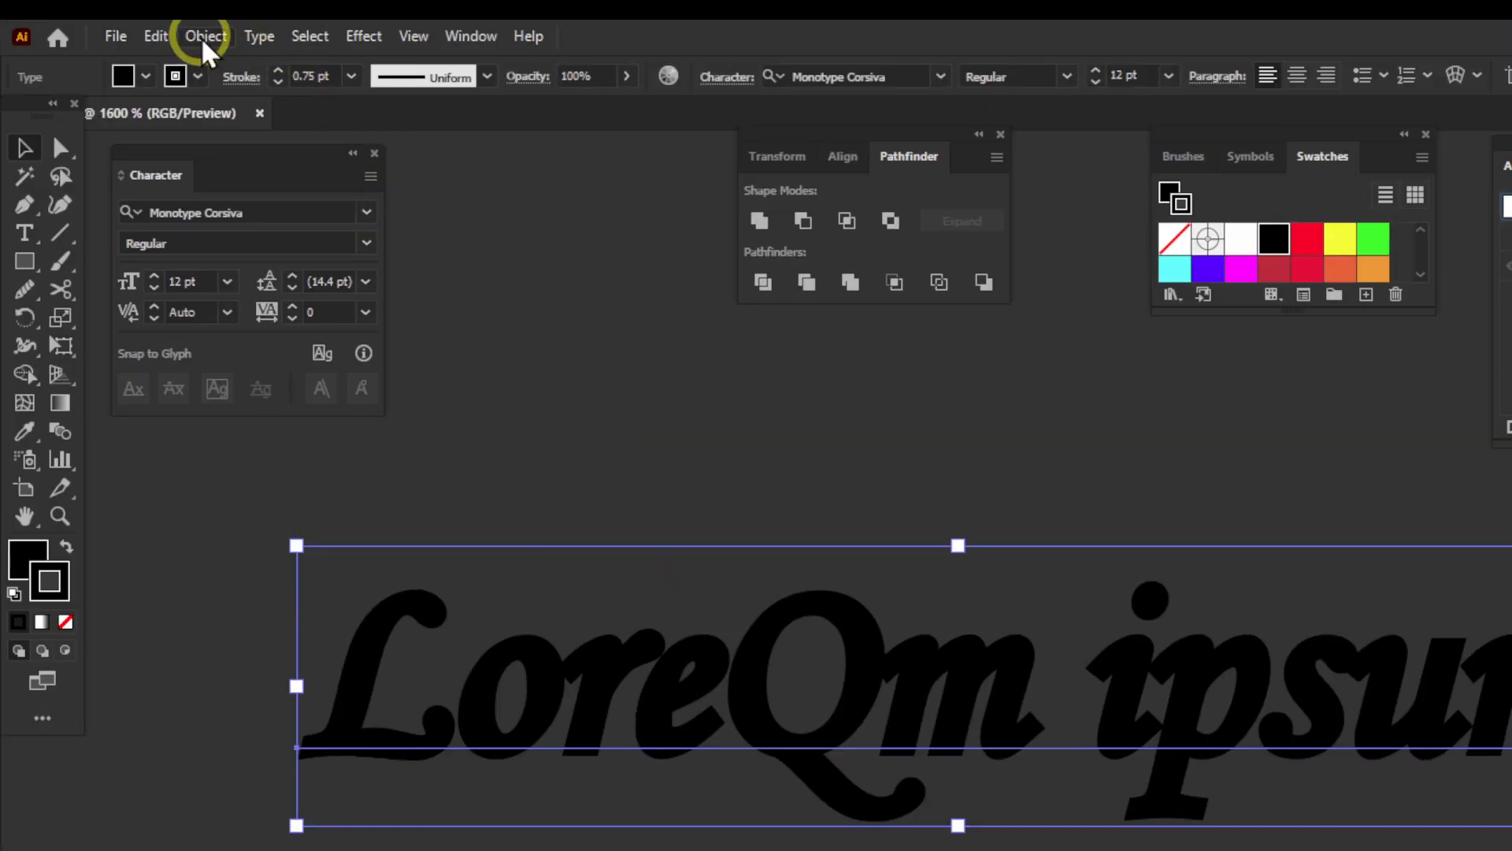
Step: Convert the LoreQm ipsum type object to outlines and deselect it
click(203, 41)
mouse_move(252, 36)
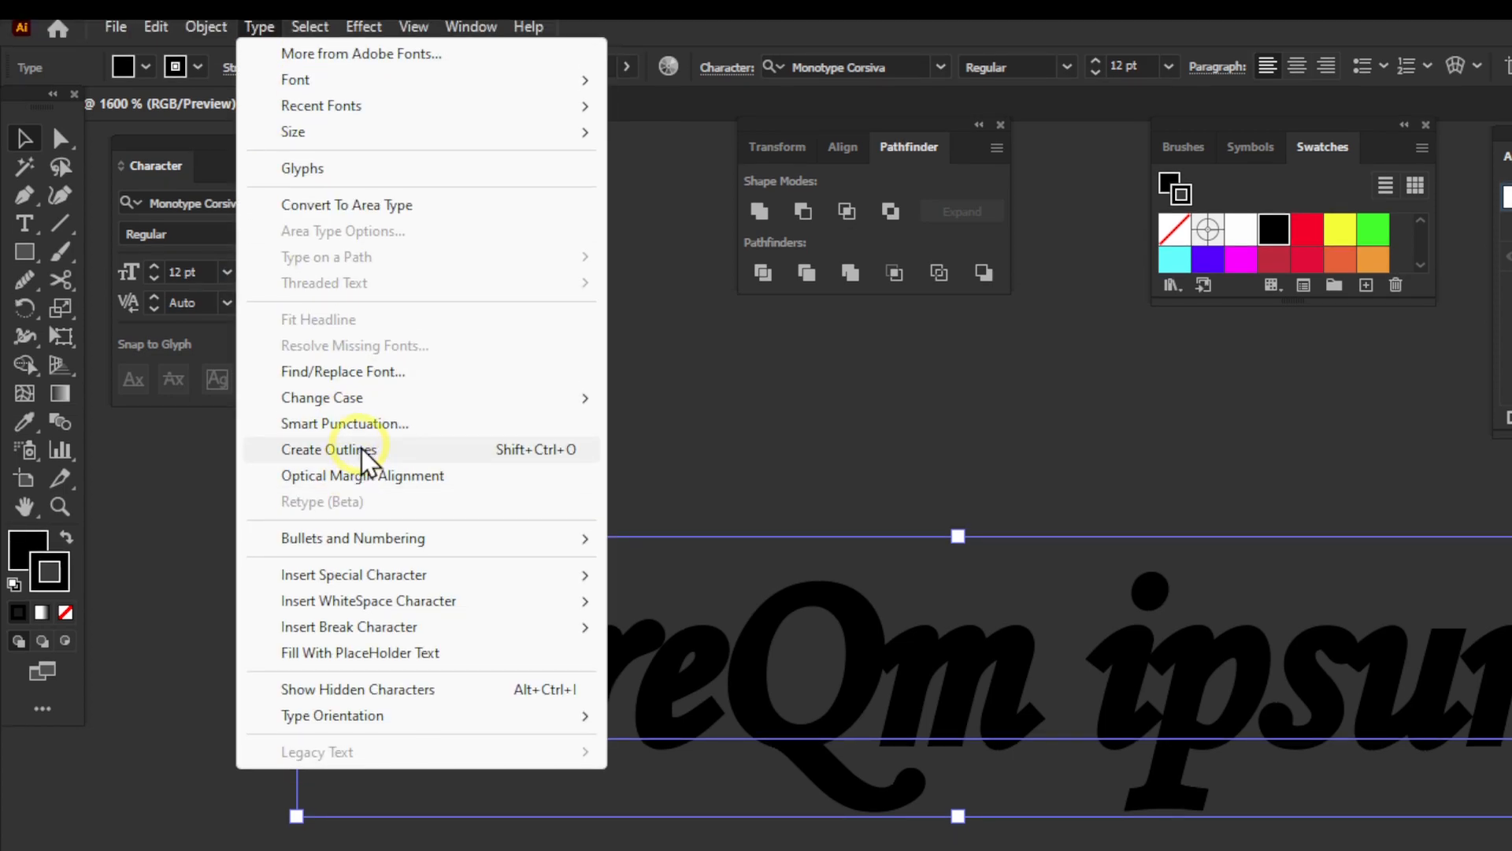
click(362, 450)
click(549, 520)
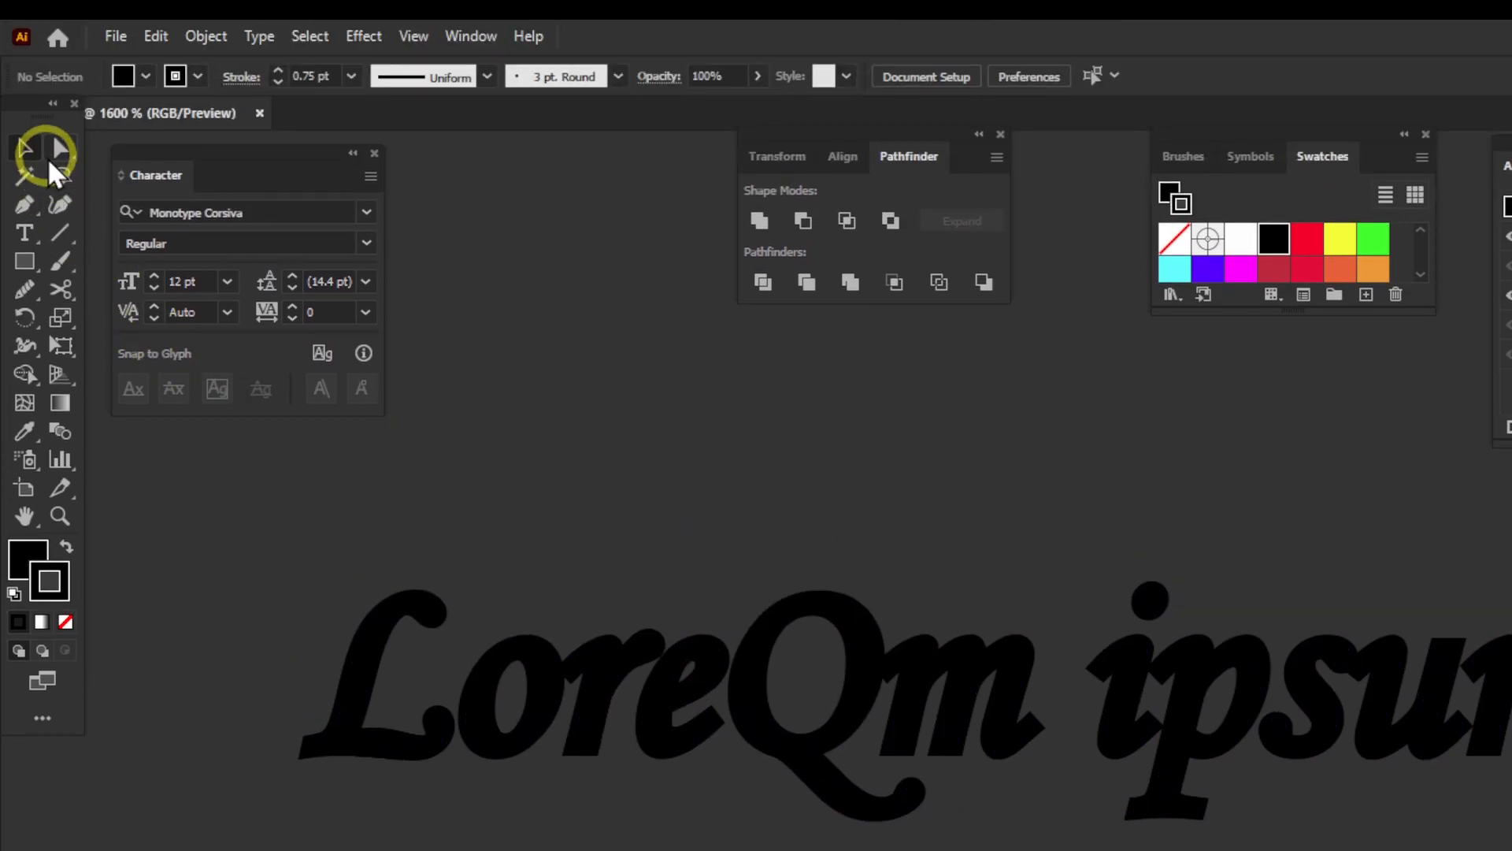
Step: With the Direct Selection tool, stretch the L's stem outward by its anchor points and move the letter o above the word
click(61, 71)
drag(234, 464, 386, 648)
drag(367, 420, 282, 419)
drag(483, 428, 463, 382)
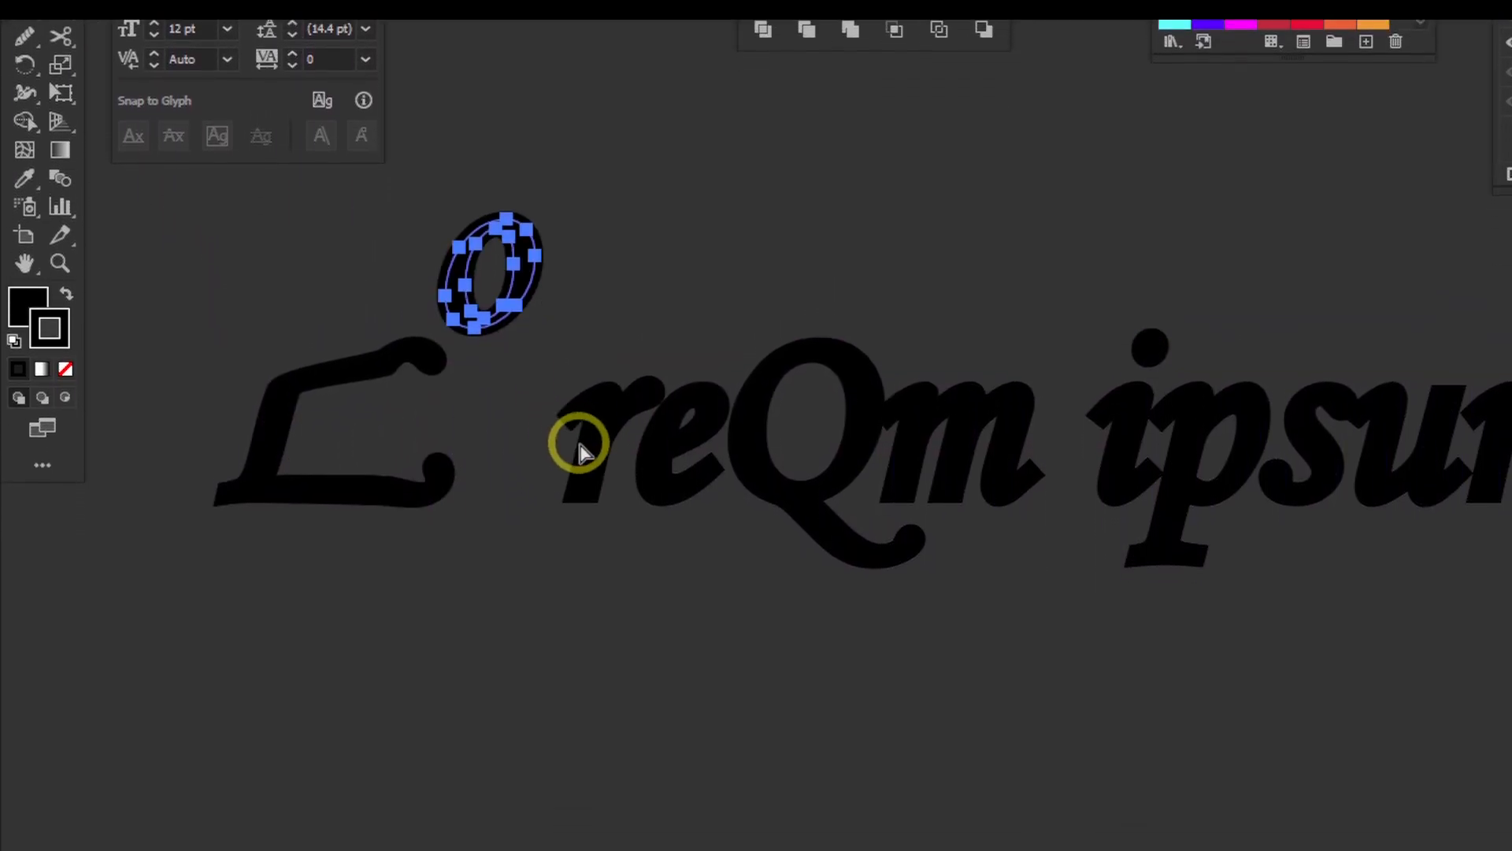
Step: Pull single anchor points of the r, e and first m outward into spikes, and move the Q above the word
drag(577, 597, 493, 624)
drag(650, 569, 602, 667)
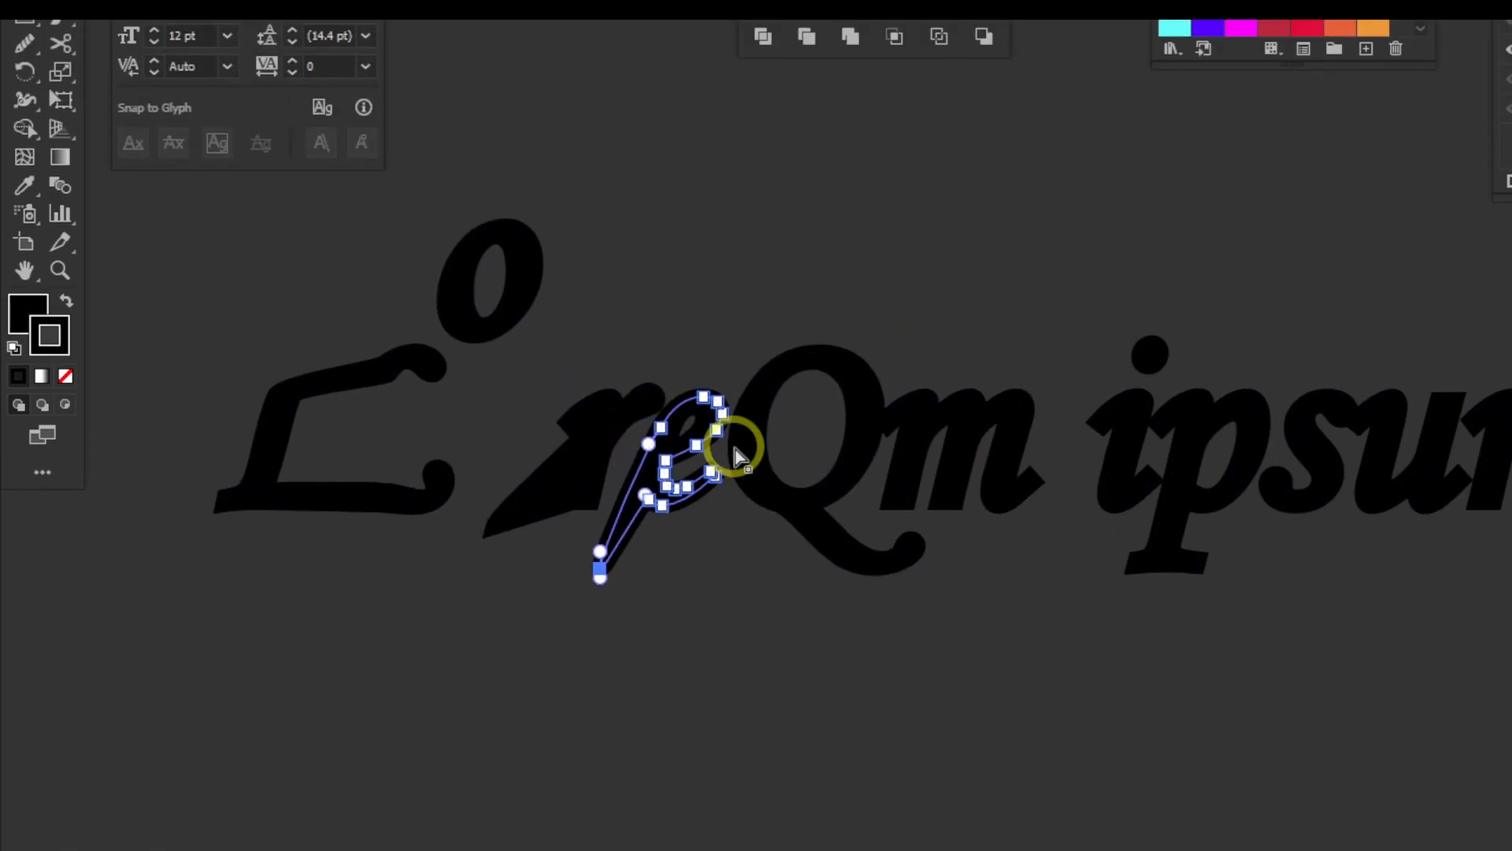
drag(756, 277, 606, 100)
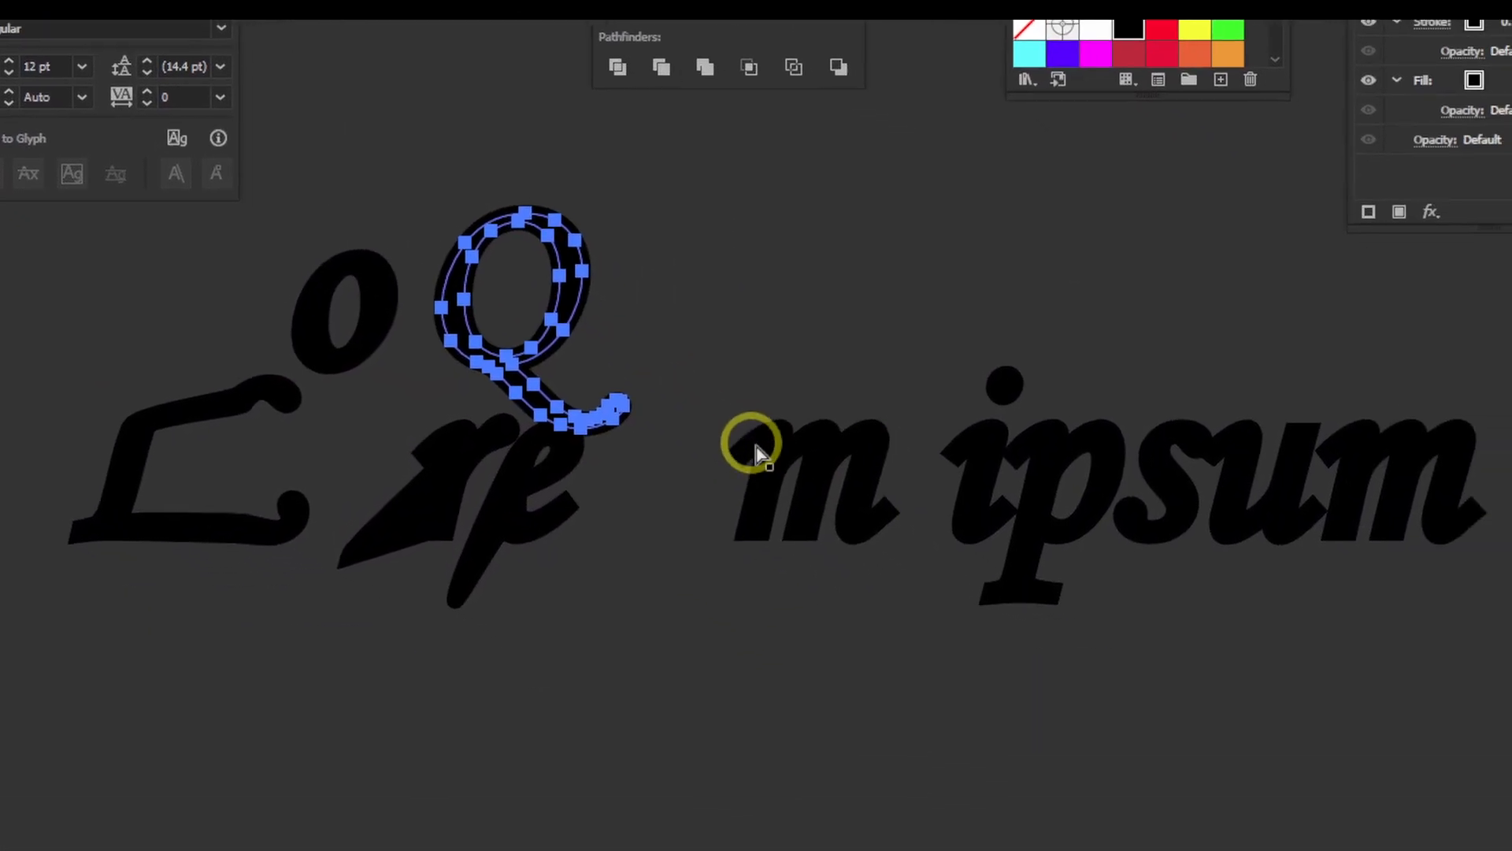
drag(756, 447, 582, 557)
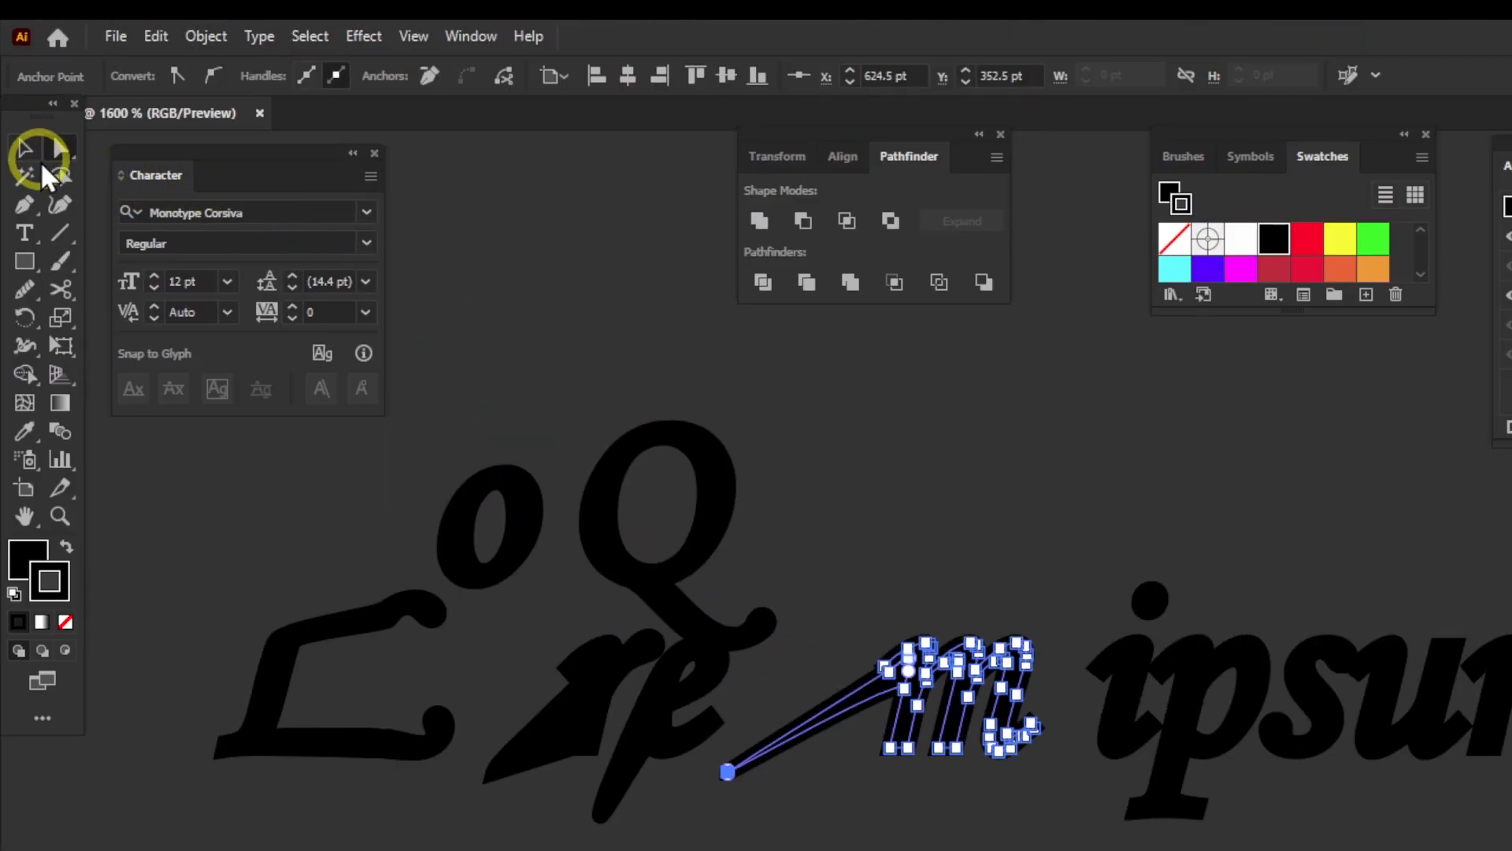
Step: Move the outlined lettering upward as one group with the Selection tool, and ungroup it
click(27, 151)
drag(955, 670, 912, 370)
click(1034, 794)
click(629, 34)
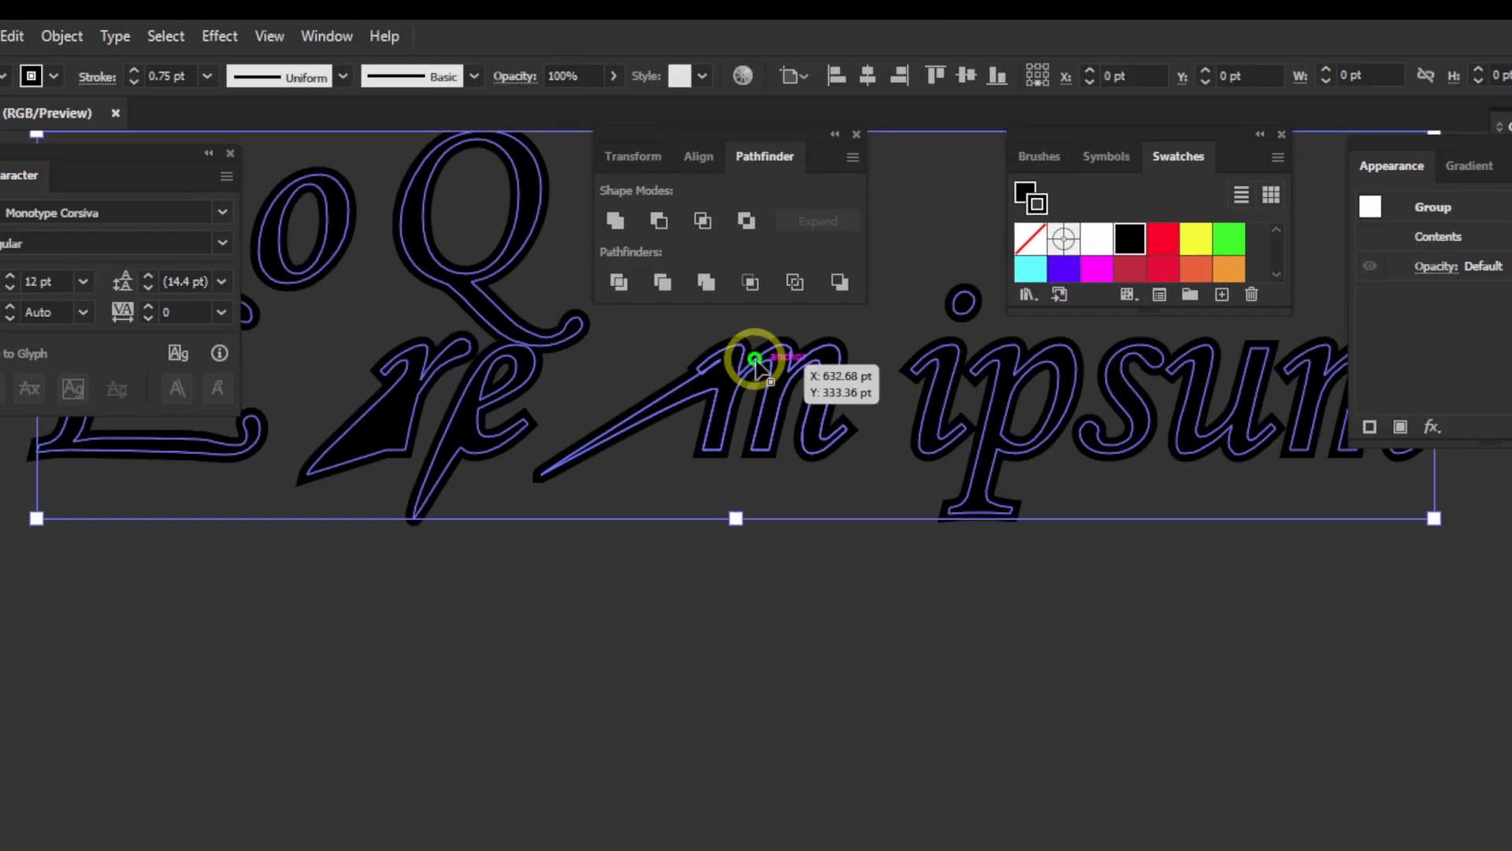
right_click(629, 36)
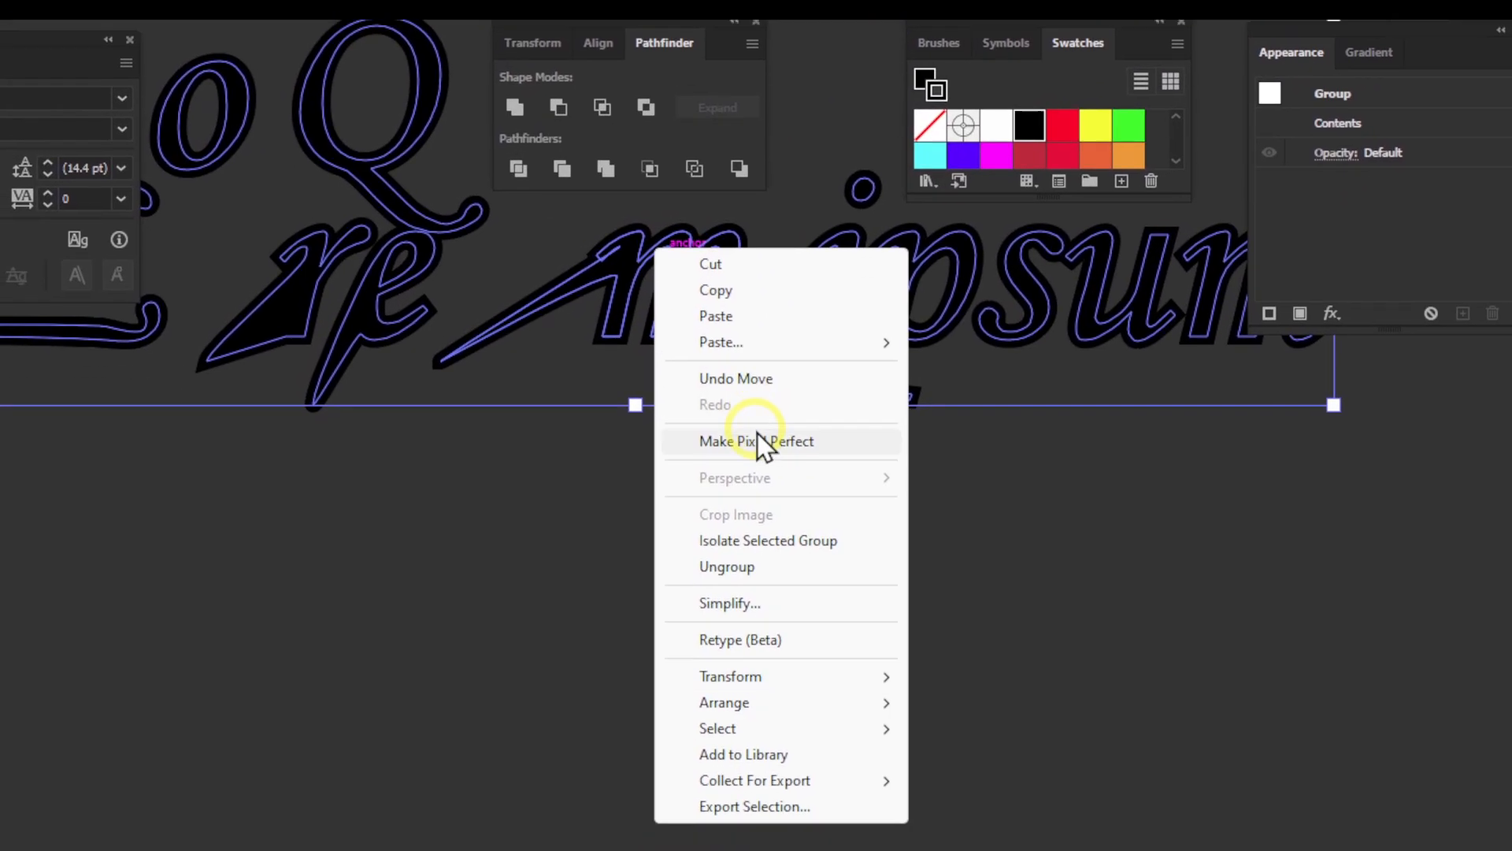
click(737, 566)
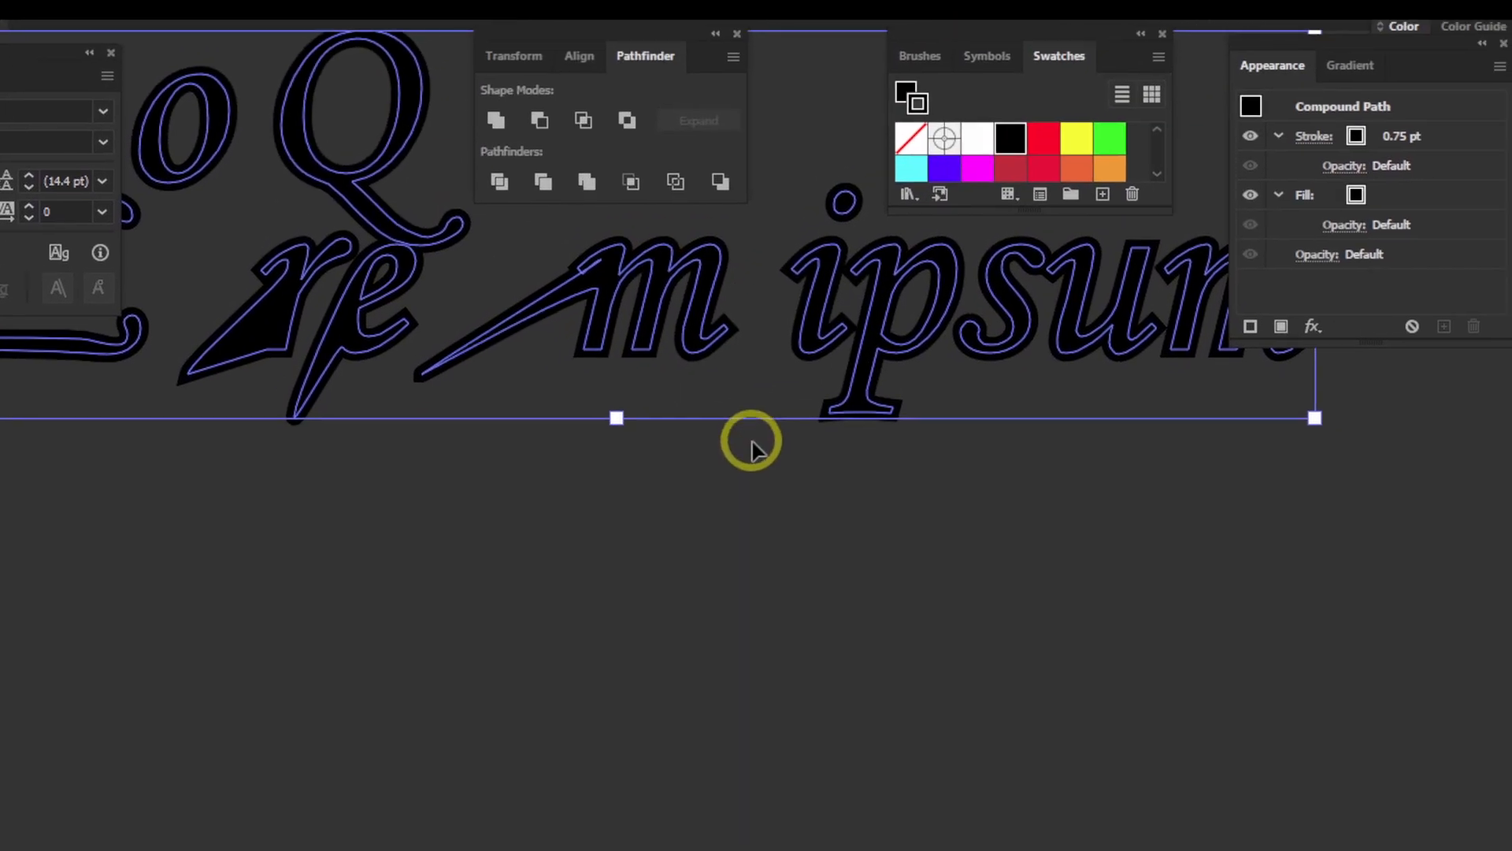
Step: Move the separated letter i above the word and the letter p below it
click(653, 485)
key(space)
drag(818, 346, 903, 664)
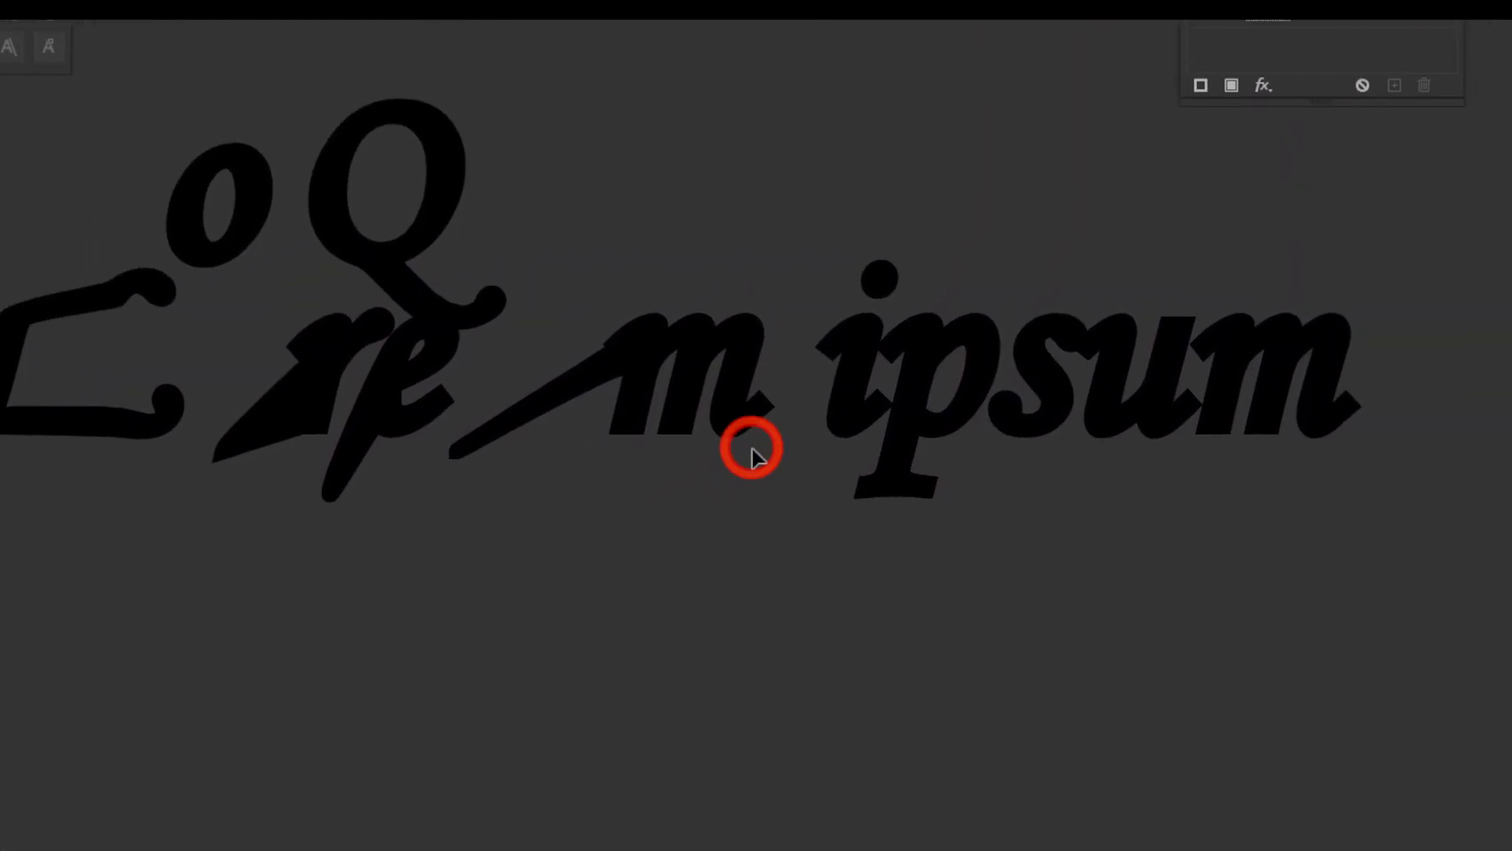
drag(1023, 589, 896, 397)
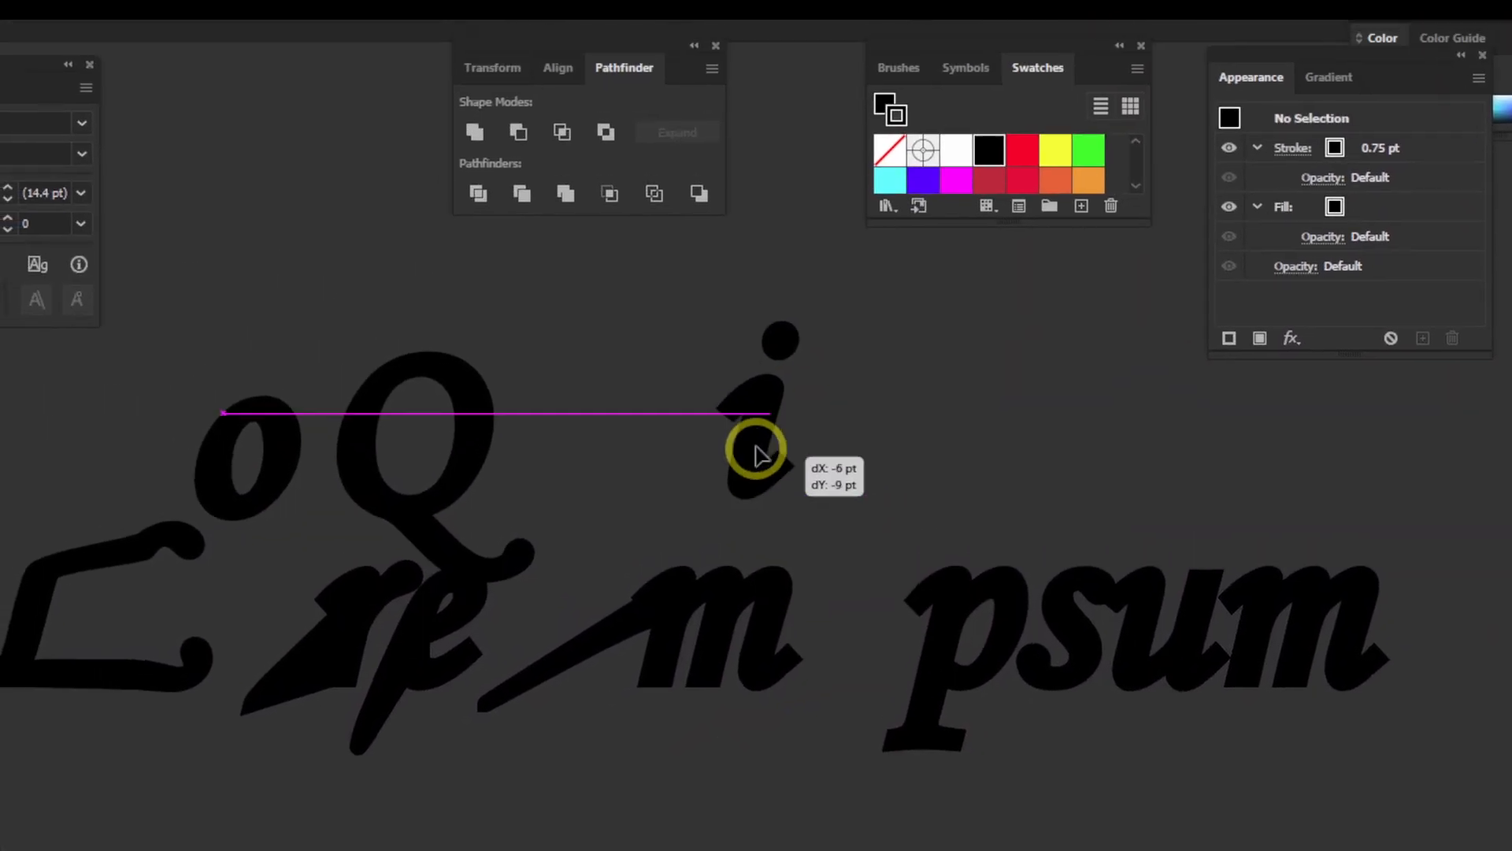
drag(756, 446, 456, 703)
Step: Move the letters s, u and final m of ipsum individually, raising the s and m above the word's line
click(943, 639)
click(959, 508)
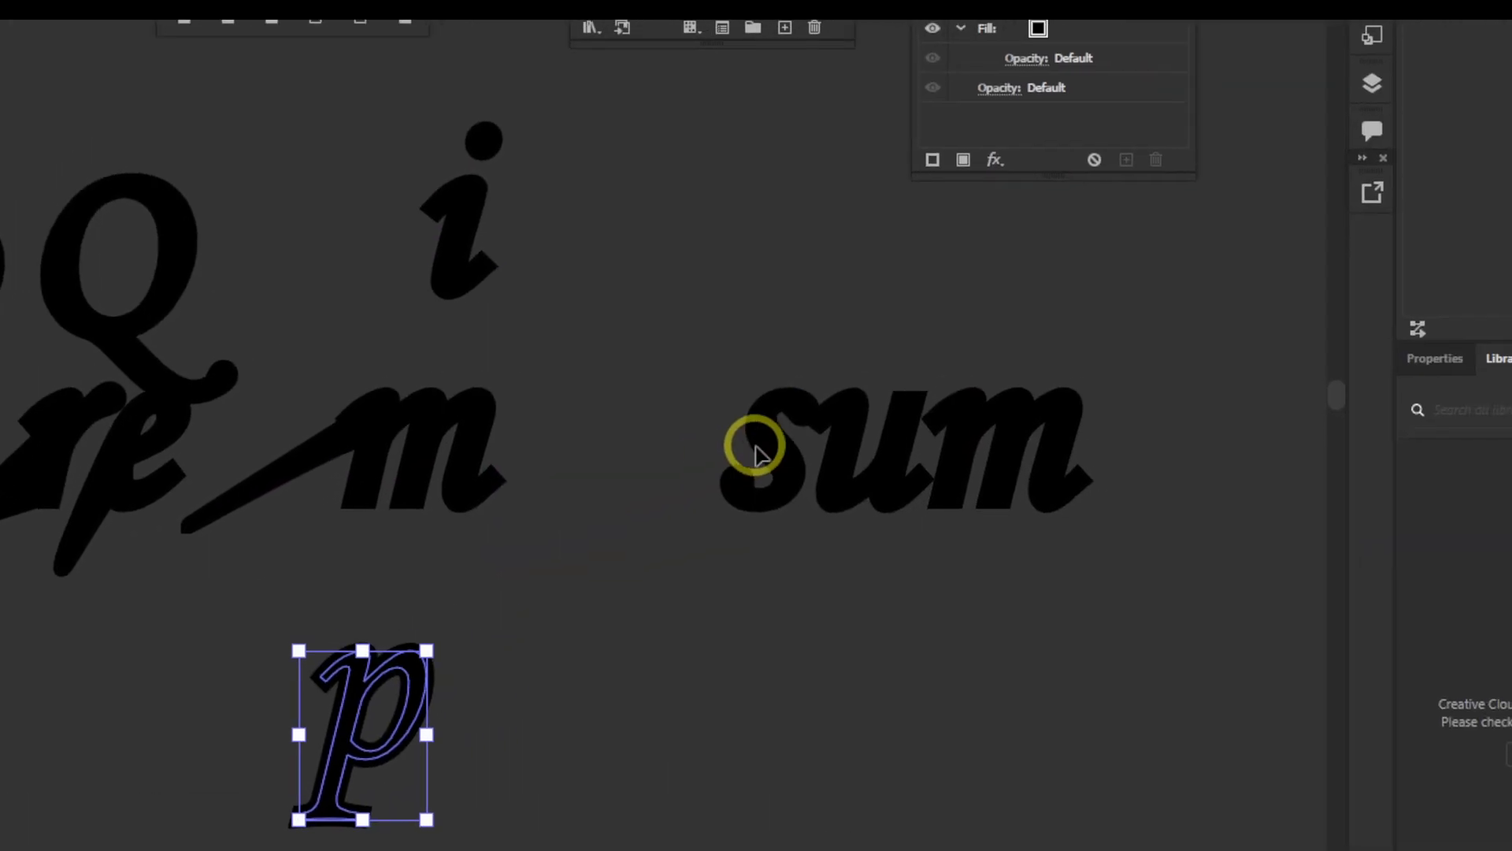
drag(850, 471, 636, 363)
drag(943, 463, 752, 447)
drag(992, 449, 700, 229)
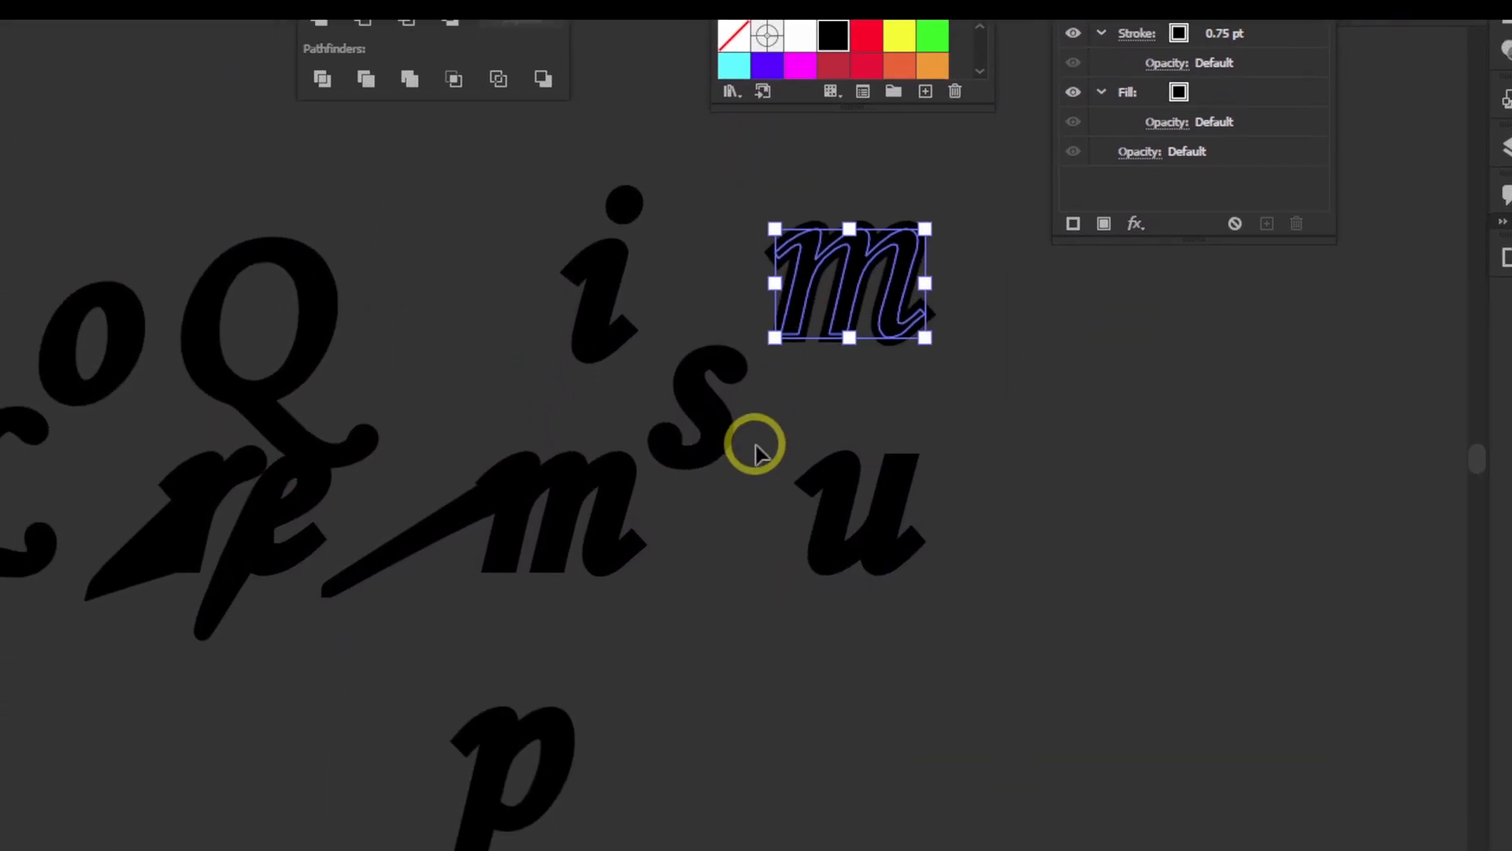